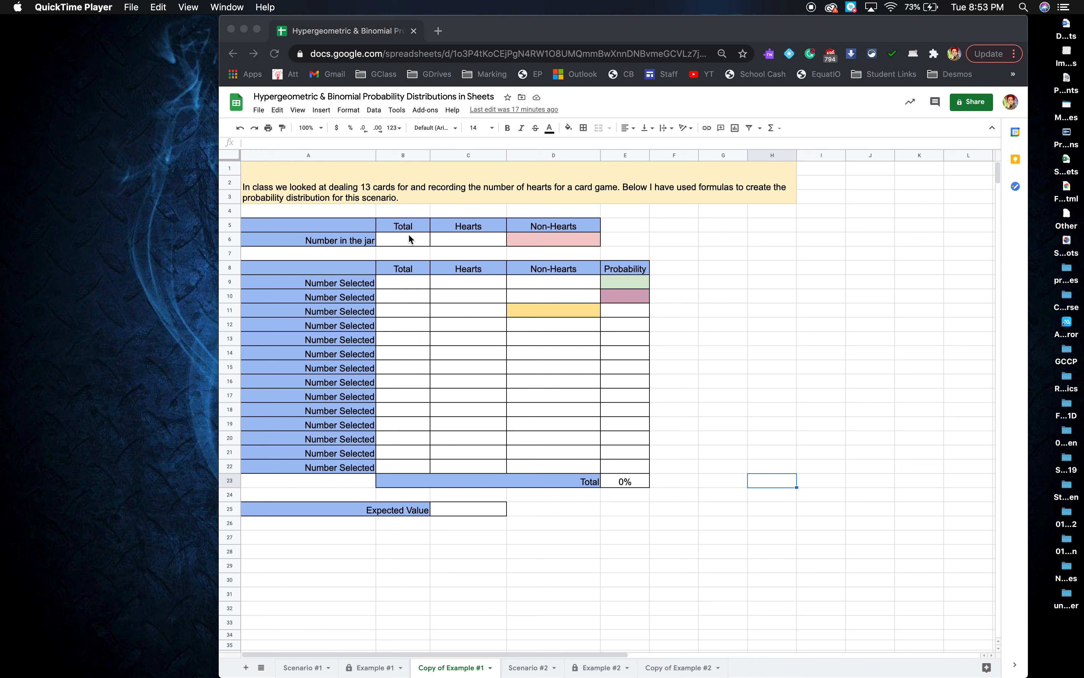
Enter 52 as the deck Total in B6.
left_click(401, 226)
left_click_drag(342, 226, 572, 237)
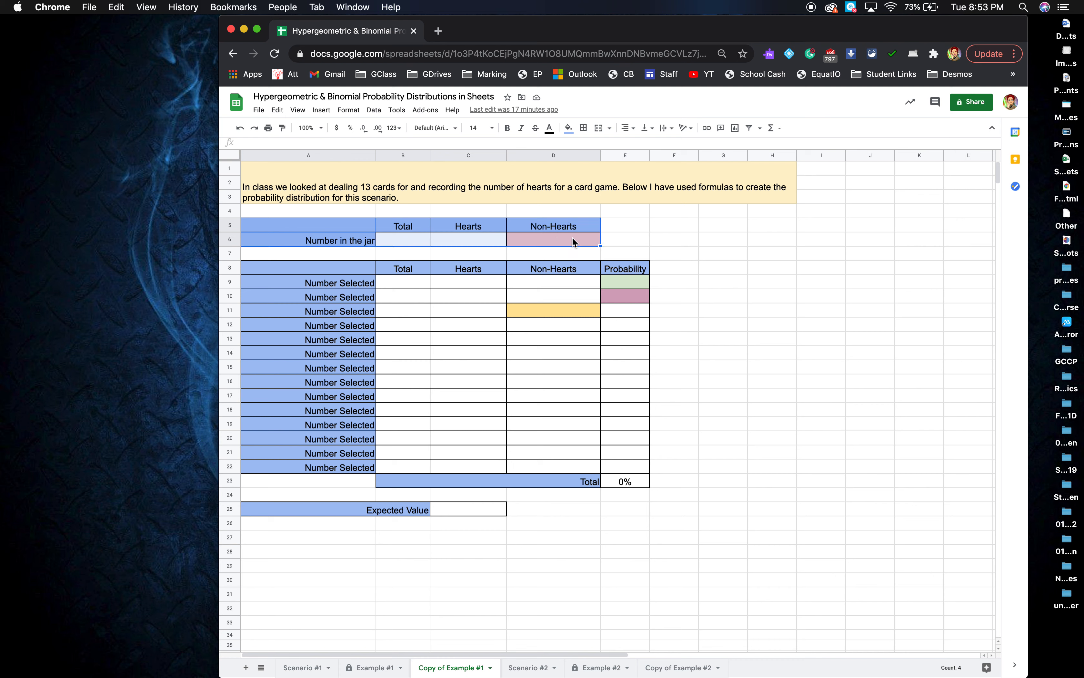
left_click(408, 242)
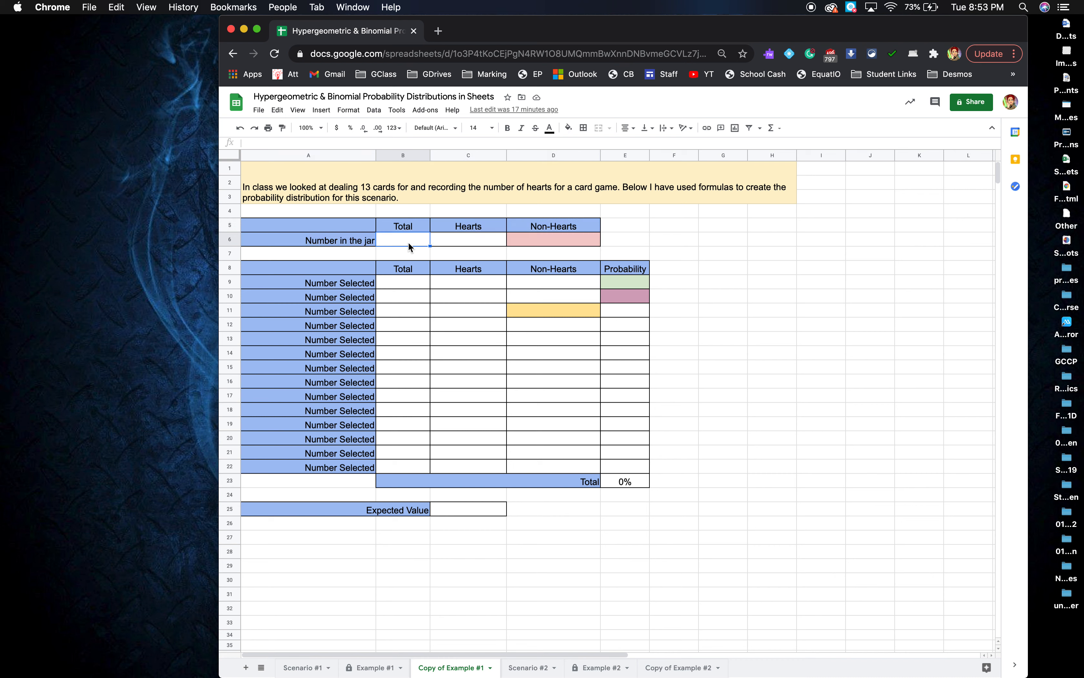
type("52")
left_click(459, 238)
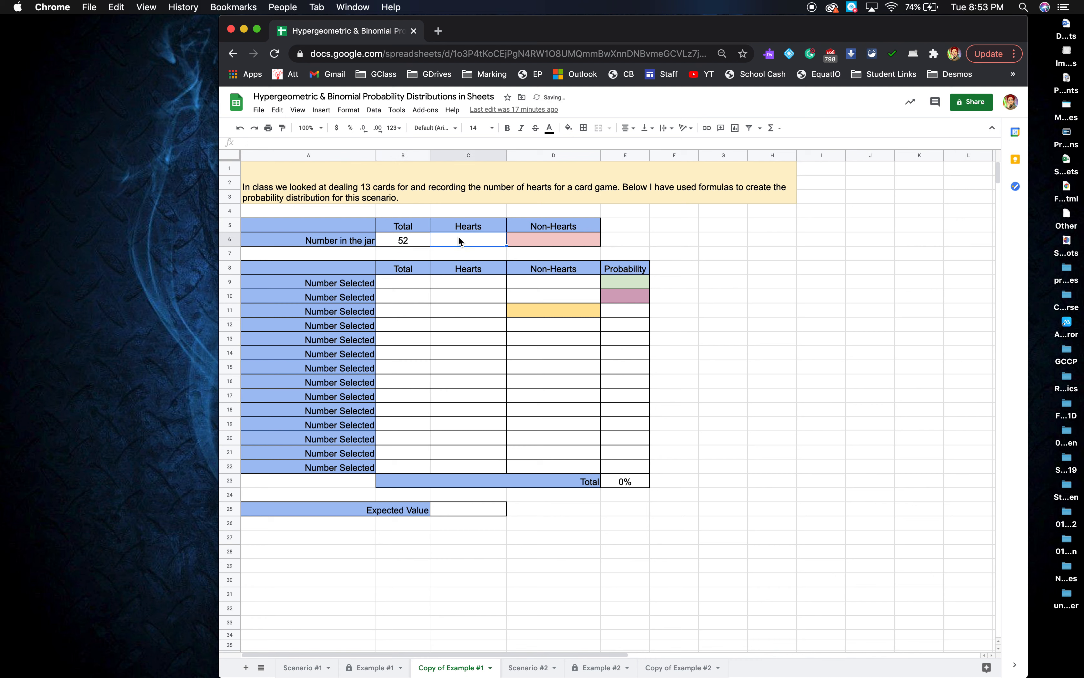
Label the row 'Number in Deck', enter 13 Hearts, and begin a Non-Hearts formula in D6.
left_click(351, 243)
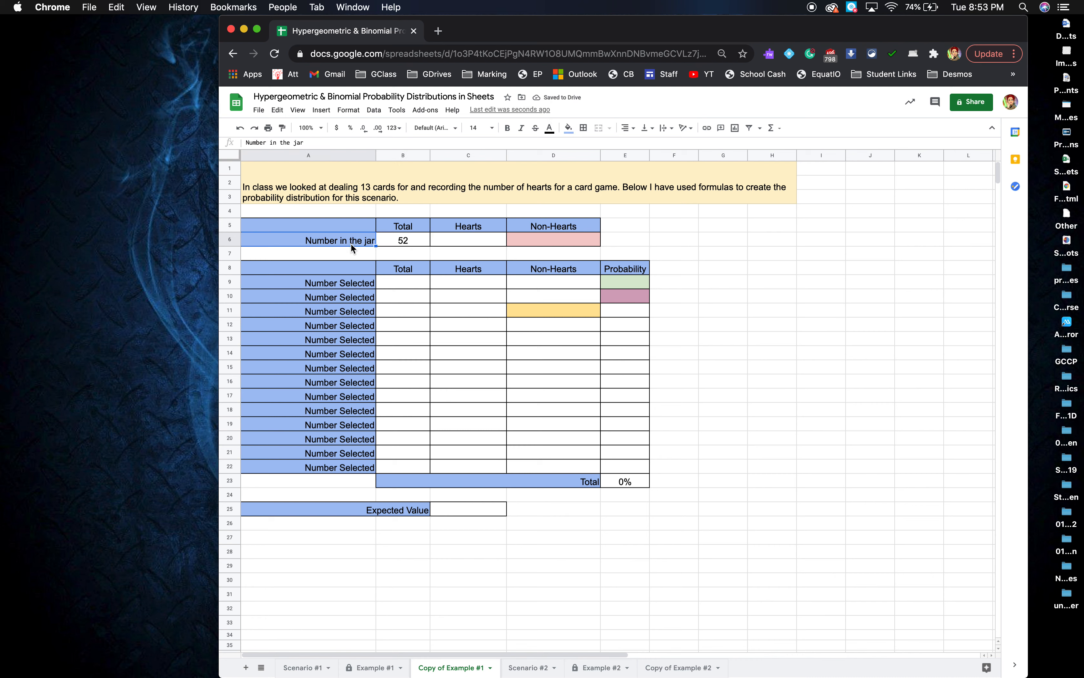
type("Number")
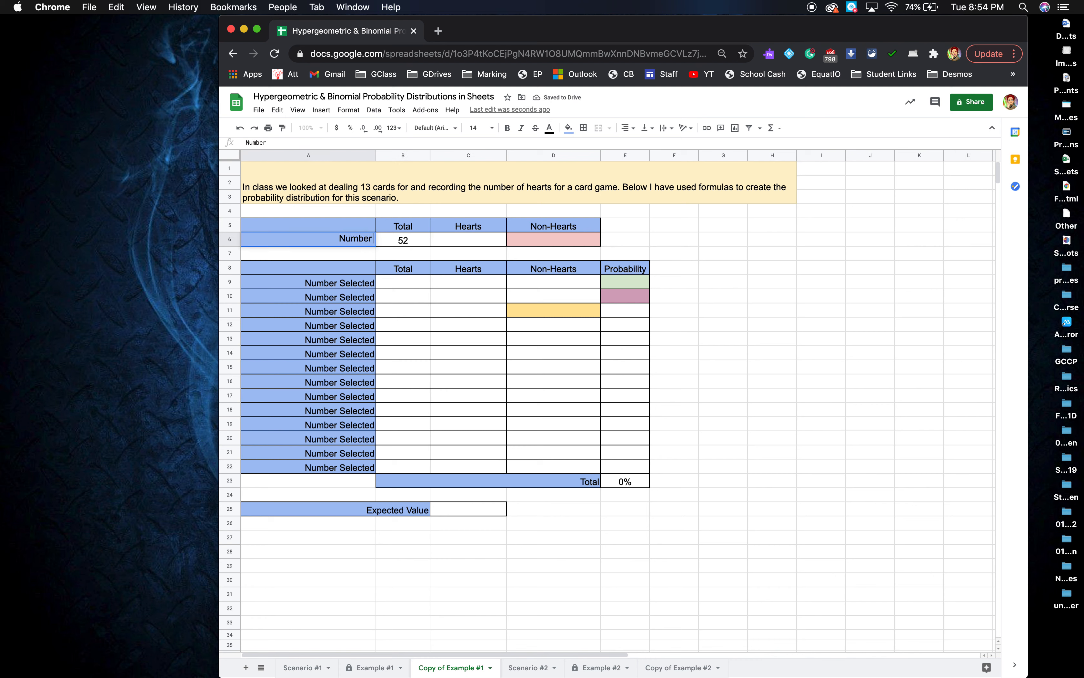
type(" in Deck")
key("Return")
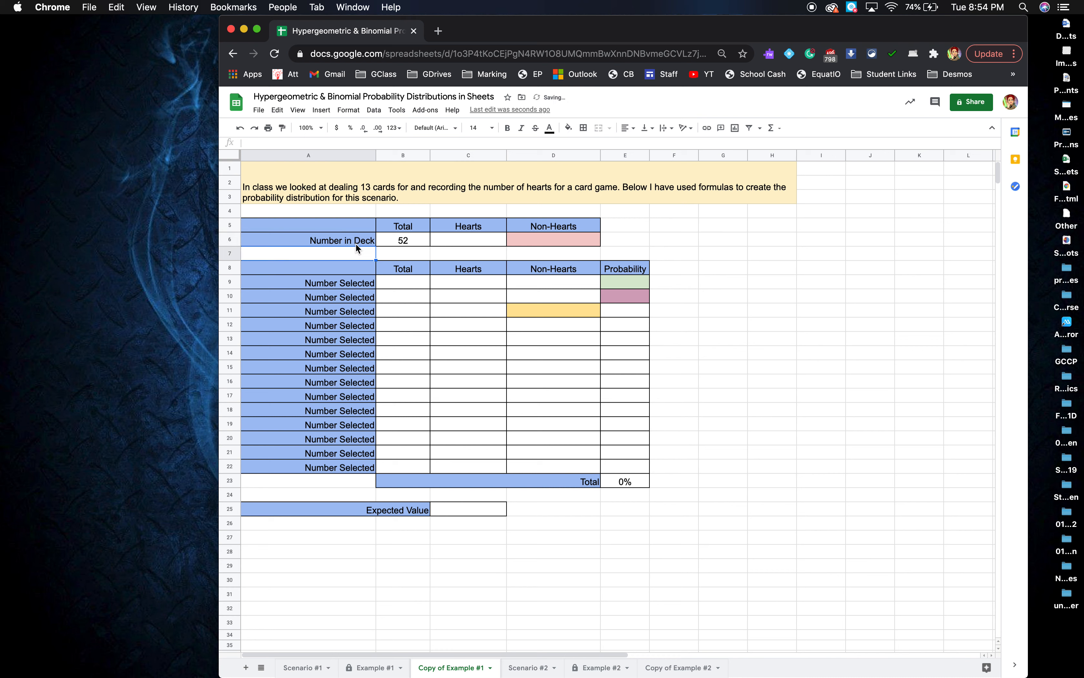
left_click(435, 242)
type("13")
left_click(528, 242)
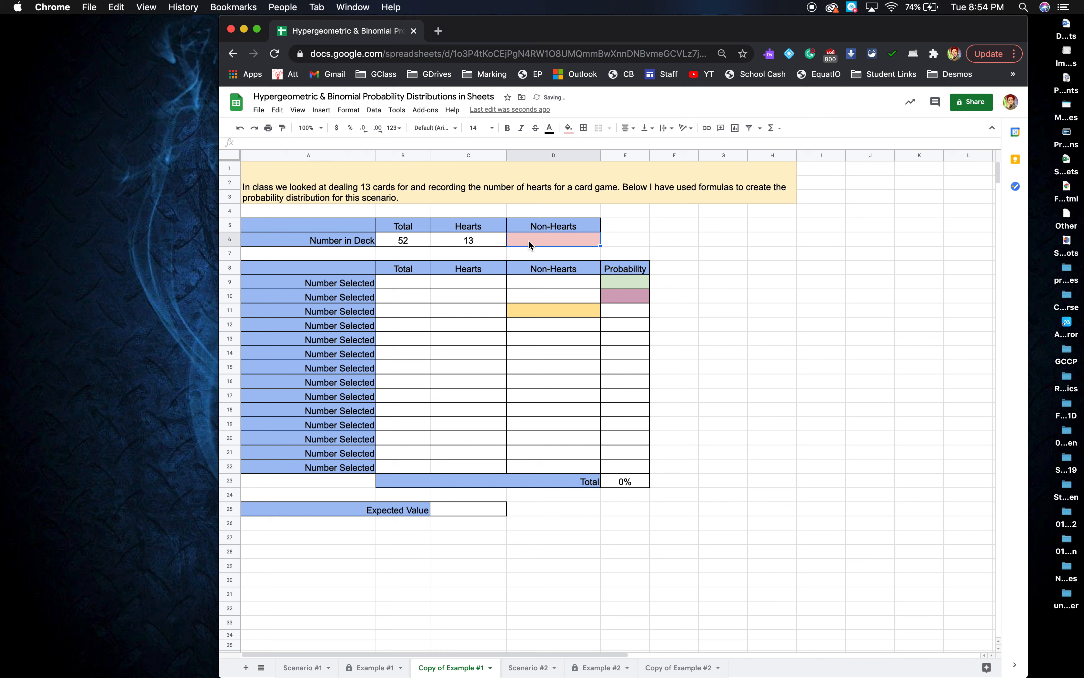
type("=")
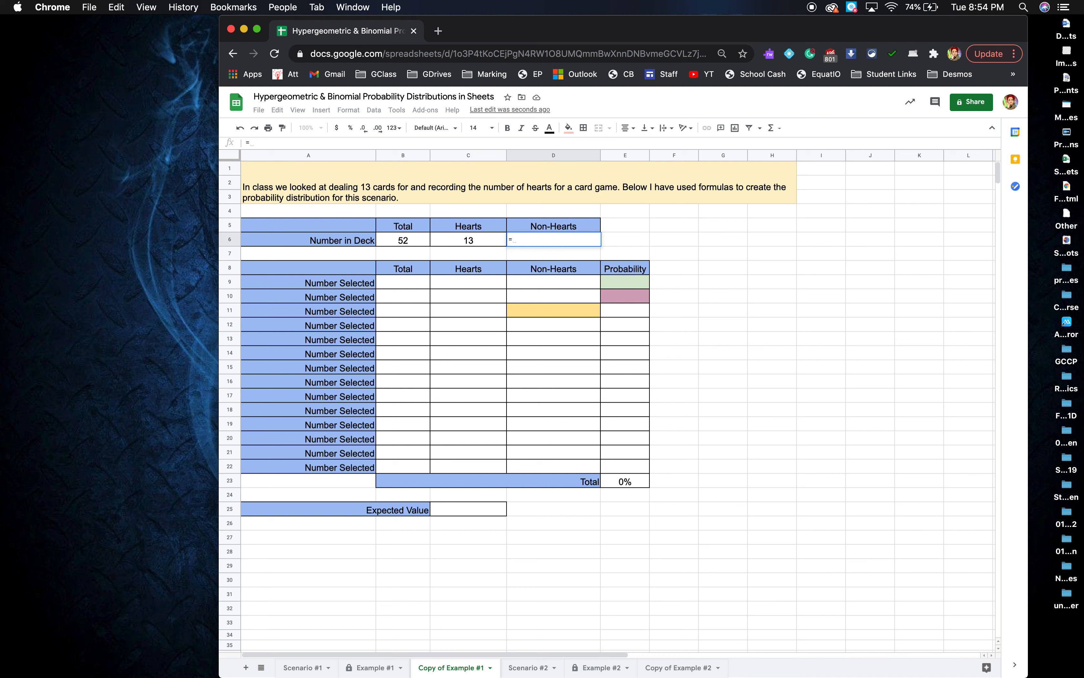
Complete the Non-Hearts formula as =B6-C6.
left_click(403, 240)
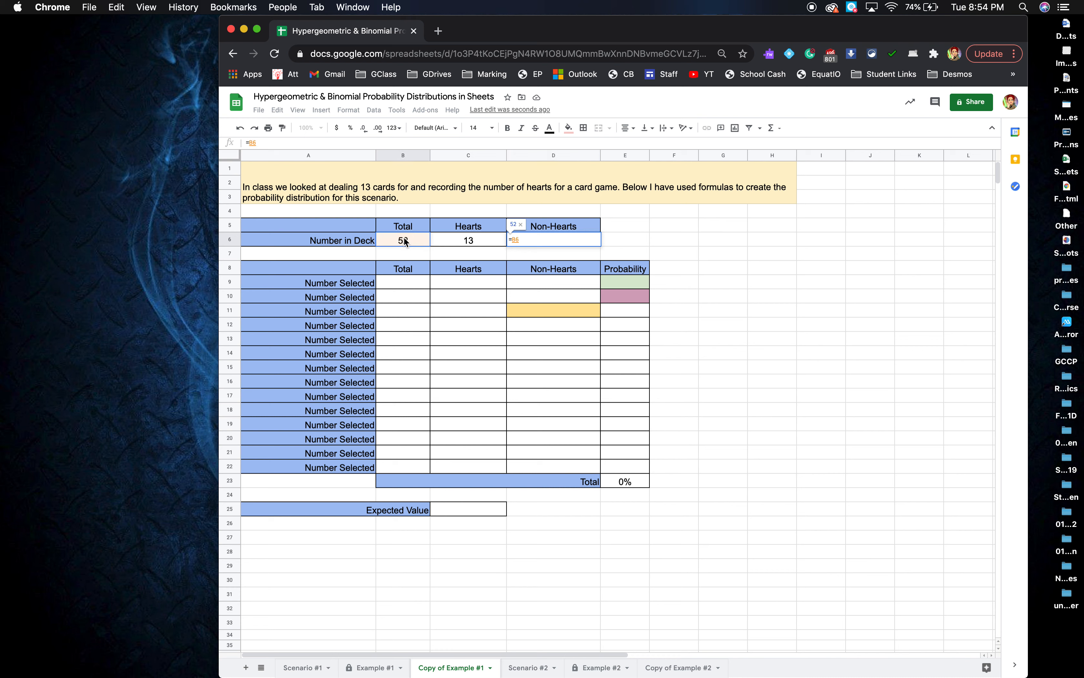
type("-")
left_click(463, 248)
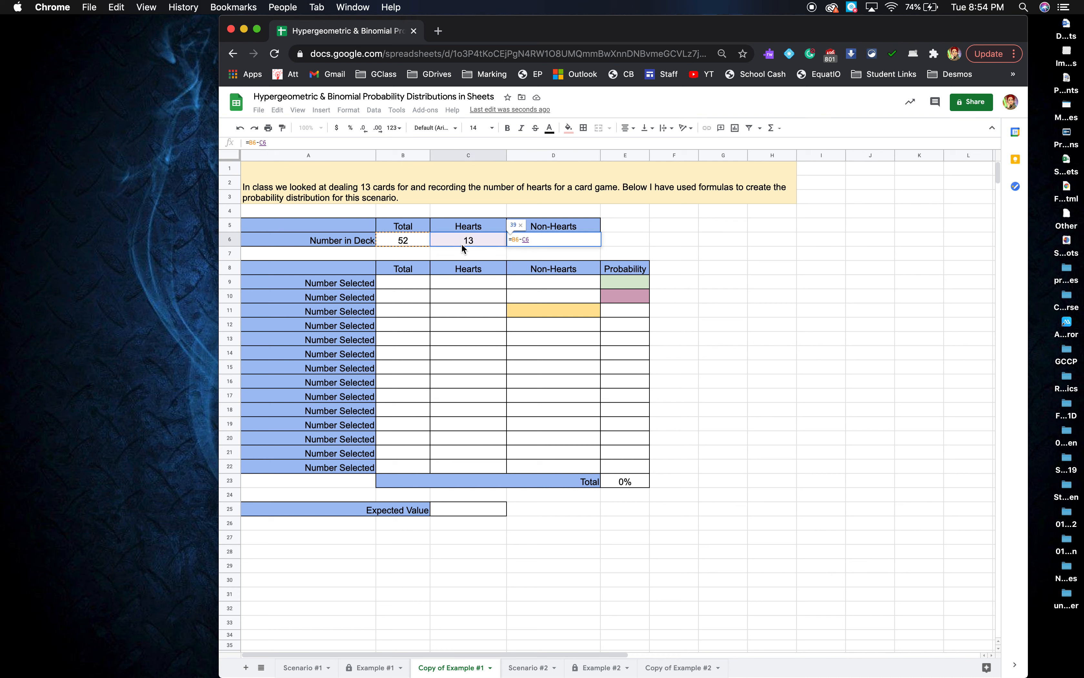
key("Return")
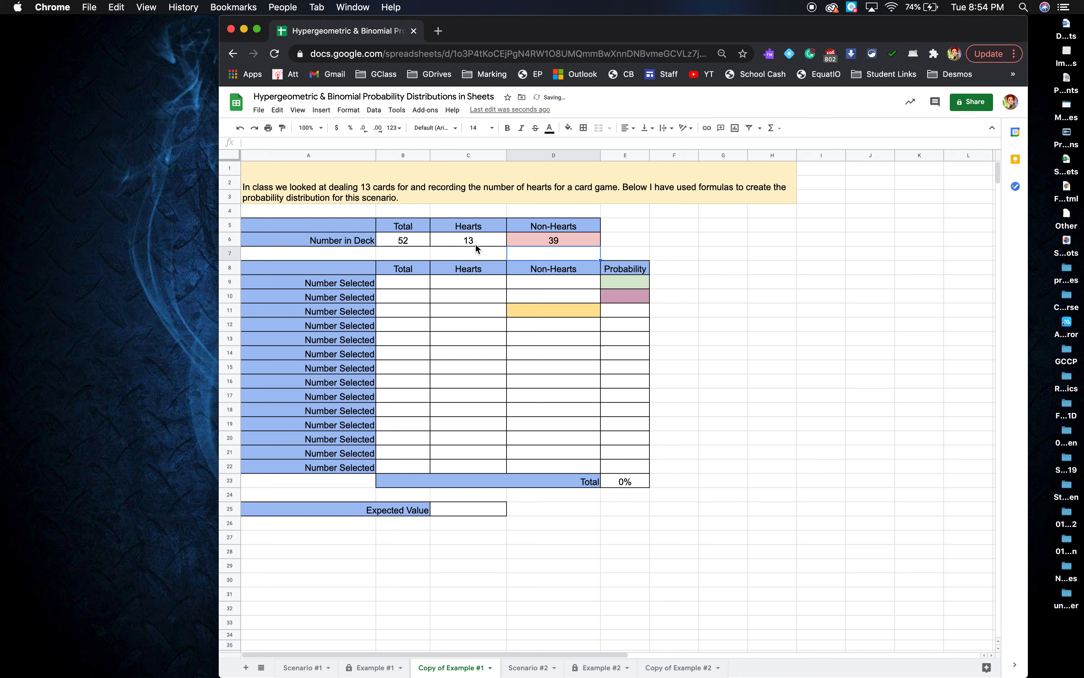
Change the deck Total to 60 and then to 54 to test the formula.
left_click(416, 243)
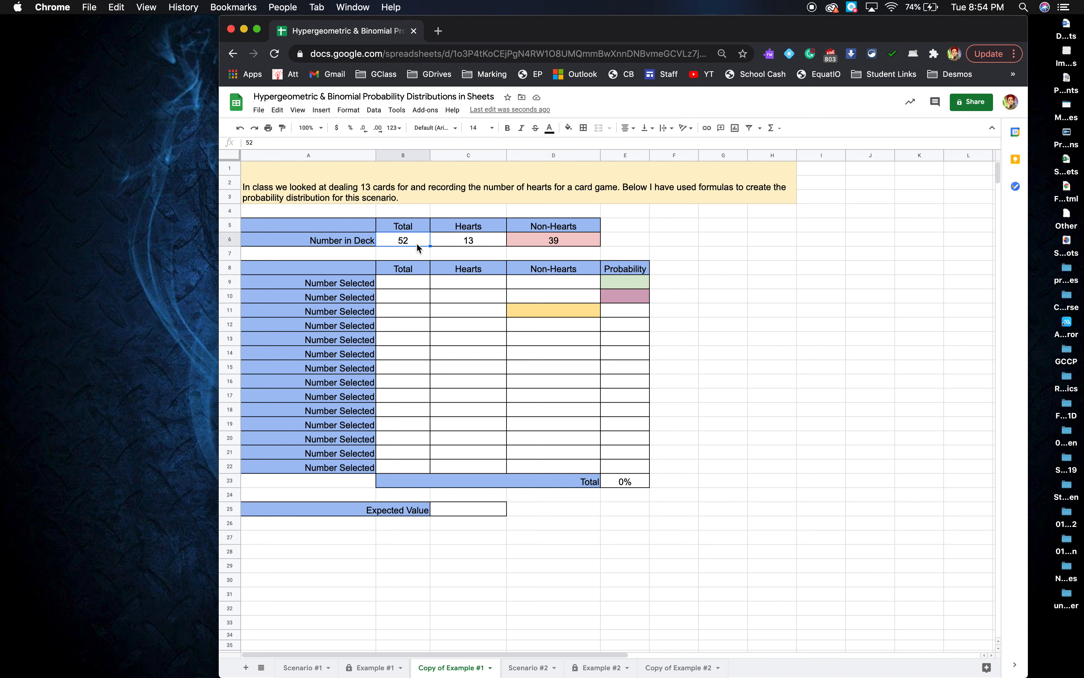
type("60")
key("Return")
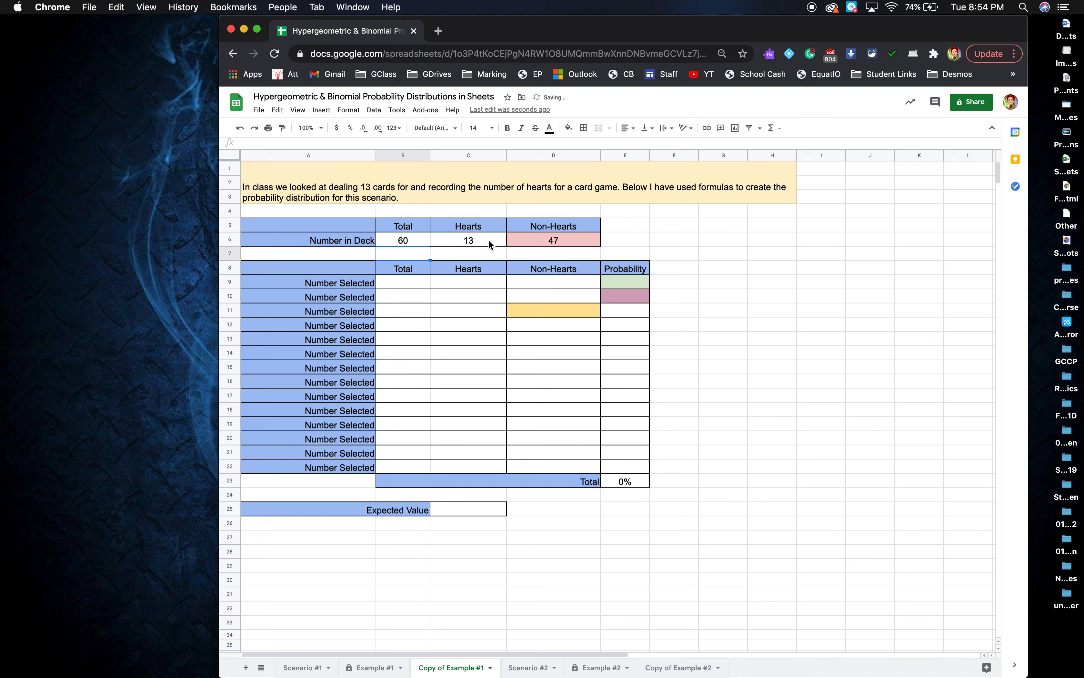
left_click(418, 244)
type("54")
key("Return")
left_click(411, 282)
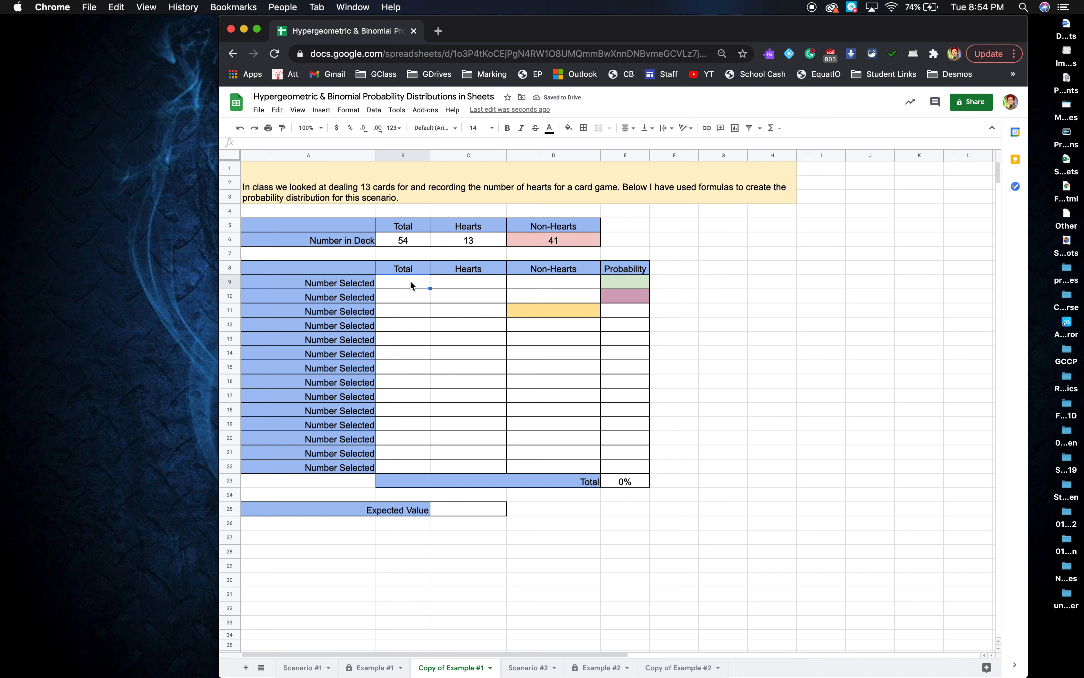
Enter 13 as the first Number Selected total in B9.
left_click(369, 193)
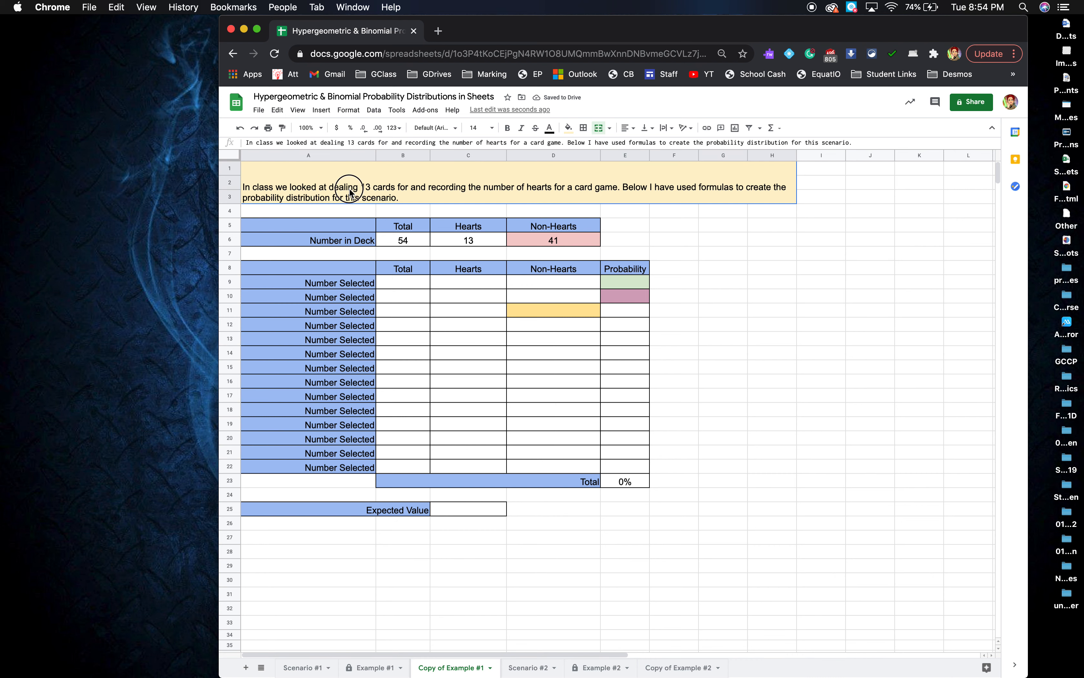
left_click(402, 285)
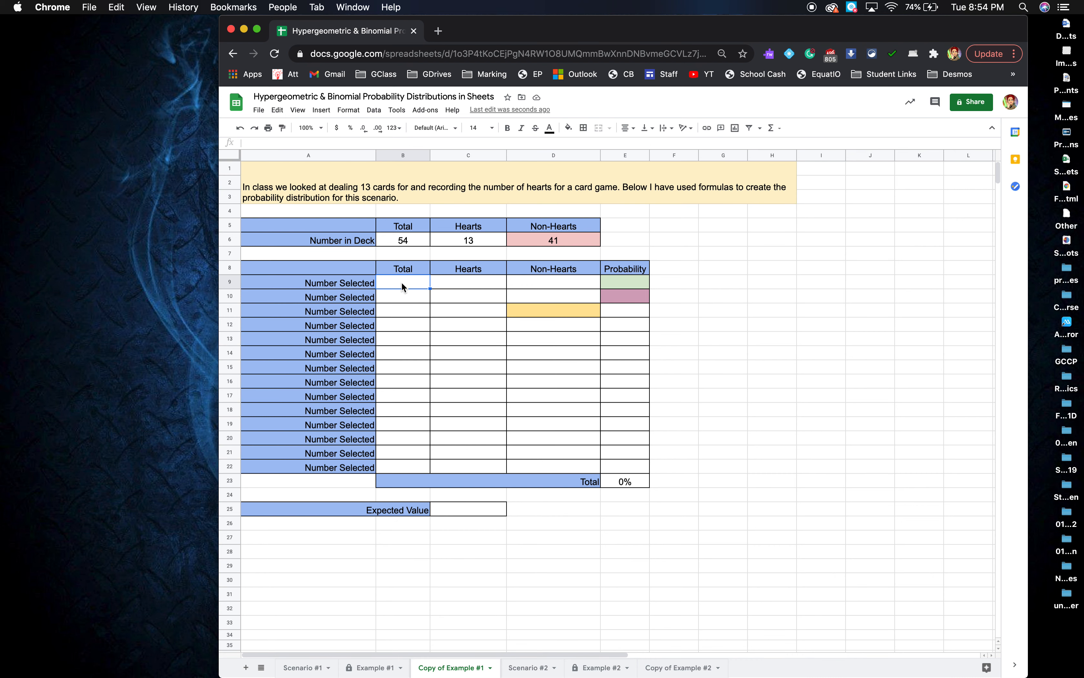
type("13")
key("Return")
left_click(410, 284)
Link B10 to B9 with =B9 and fill it down to B22.
left_click(416, 295)
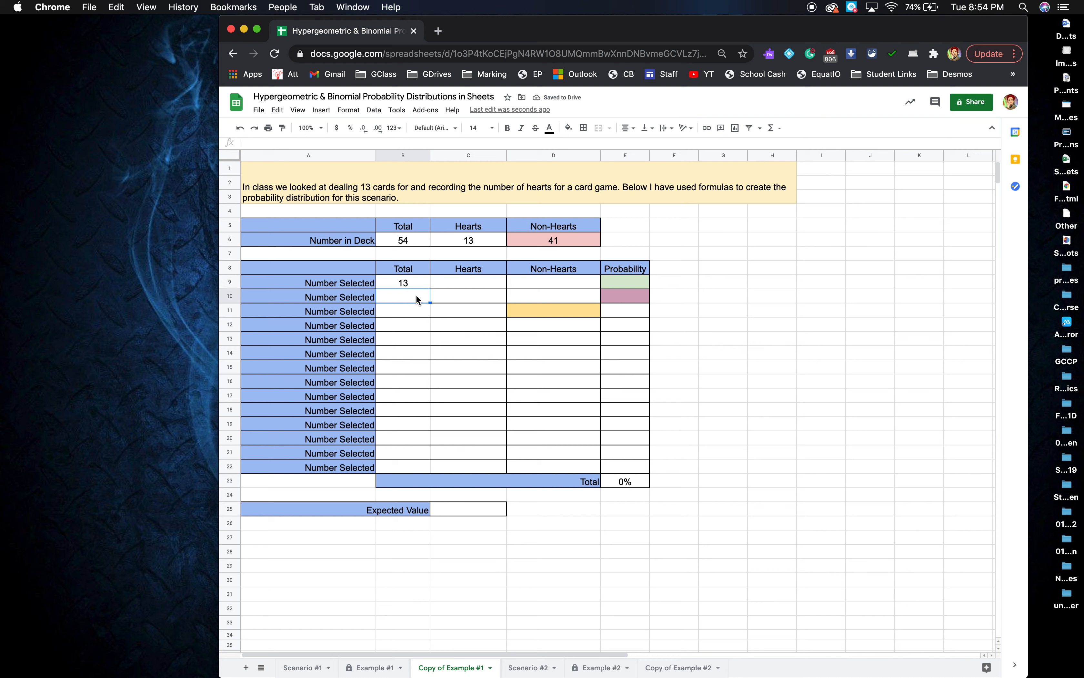
type("=")
left_click(415, 282)
key("Return")
left_click(409, 296)
left_click_drag(428, 300, 429, 466)
Test the link by changing B9 to 15, then restore it to 13.
left_click(414, 282)
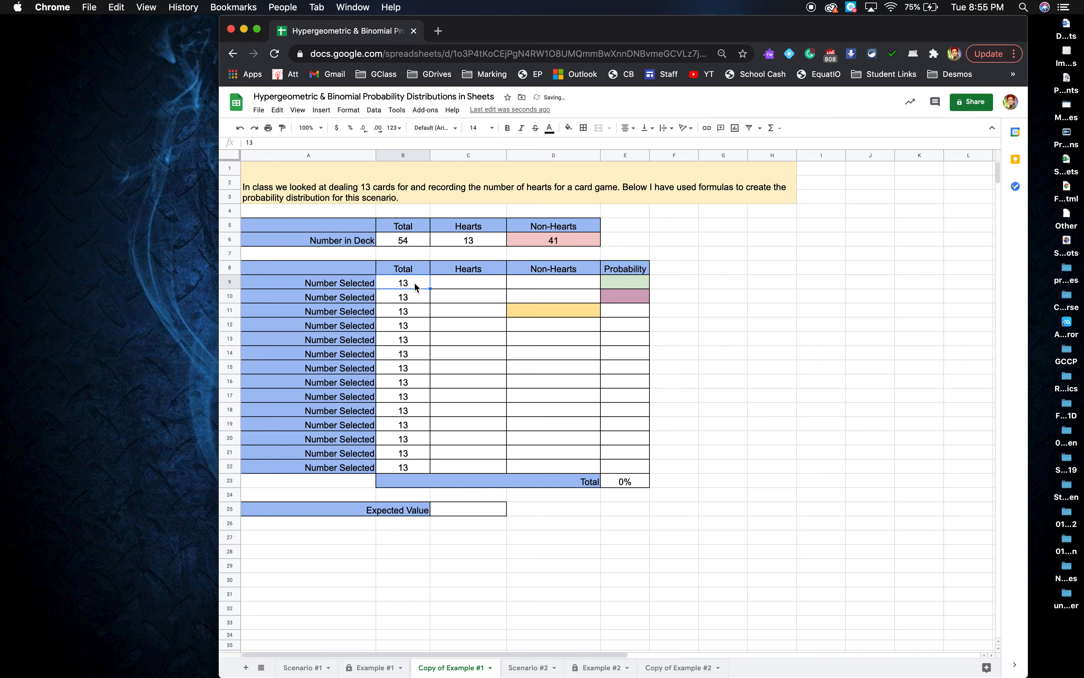
type("15")
key("Return")
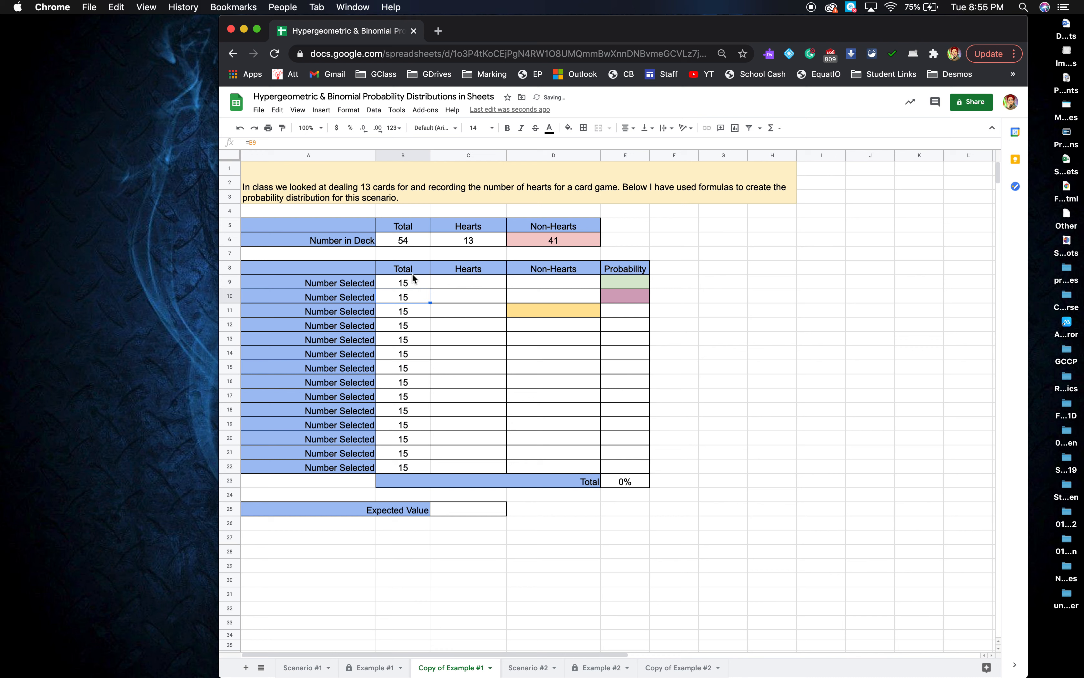
left_click(416, 283)
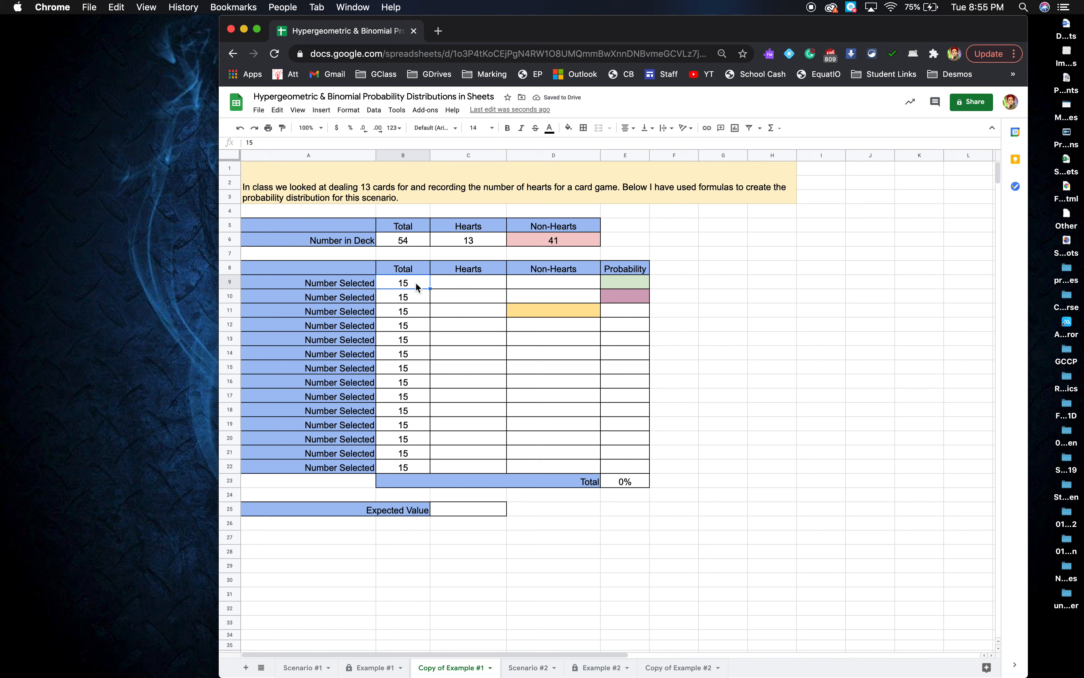
type("13")
key("Return")
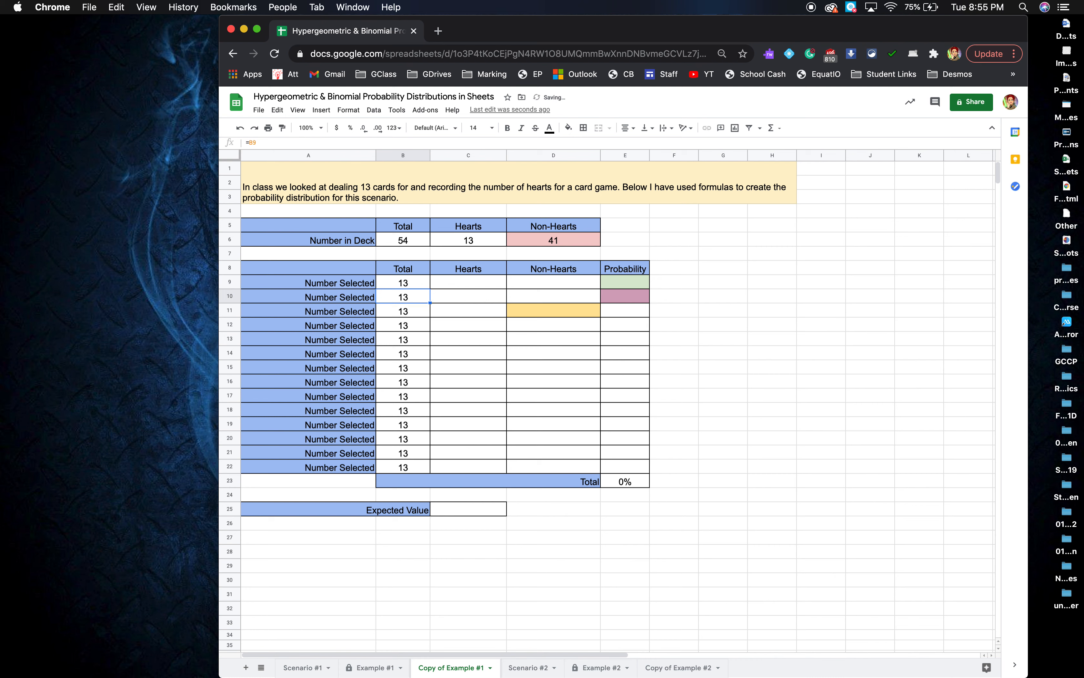
Enter Hearts counts 0, 1, 2 in C9:C11 and extend the series down to C22.
left_click(457, 283)
type("0")
key("Return")
type("1")
key("Return")
type("2")
key("Return")
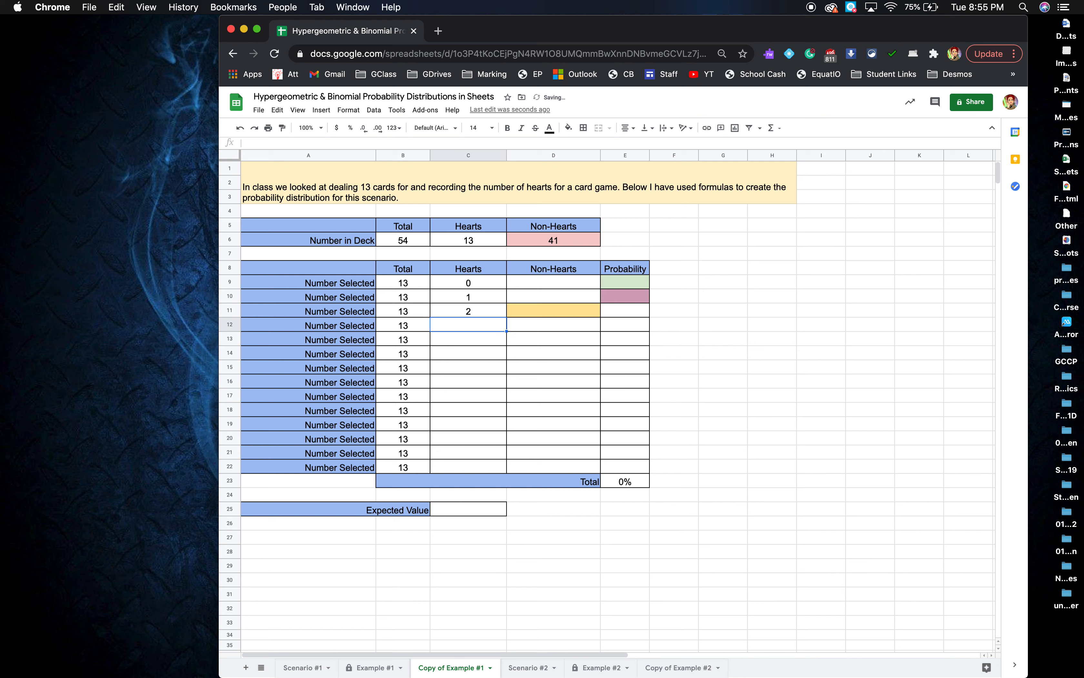
left_click_drag(459, 287, 477, 309)
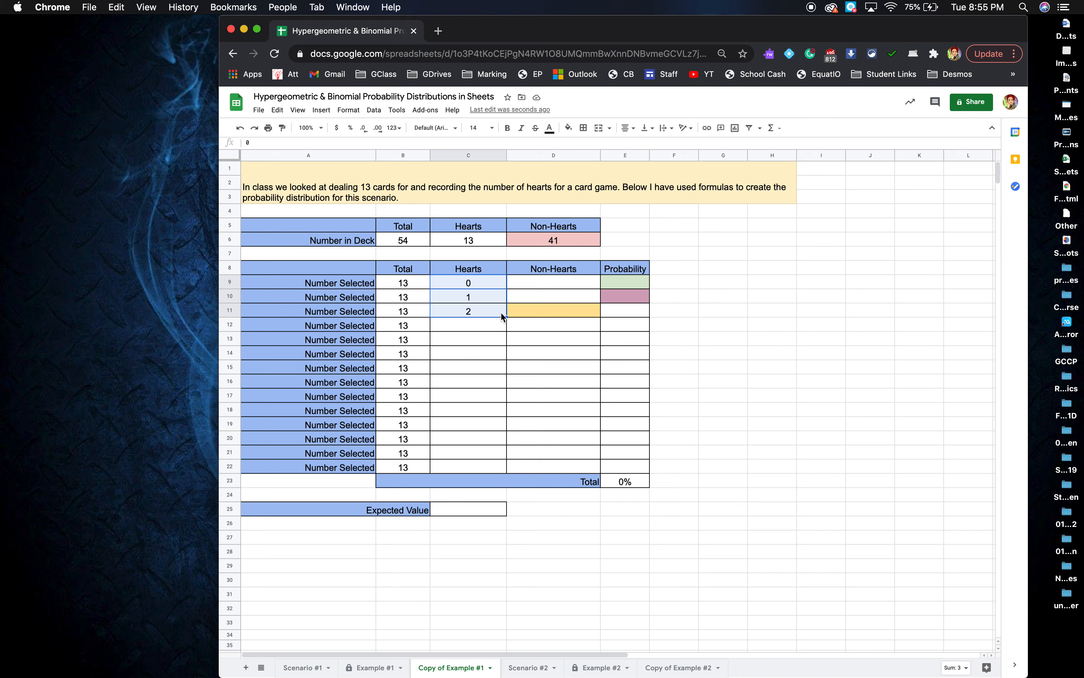
left_click_drag(505, 316, 500, 470)
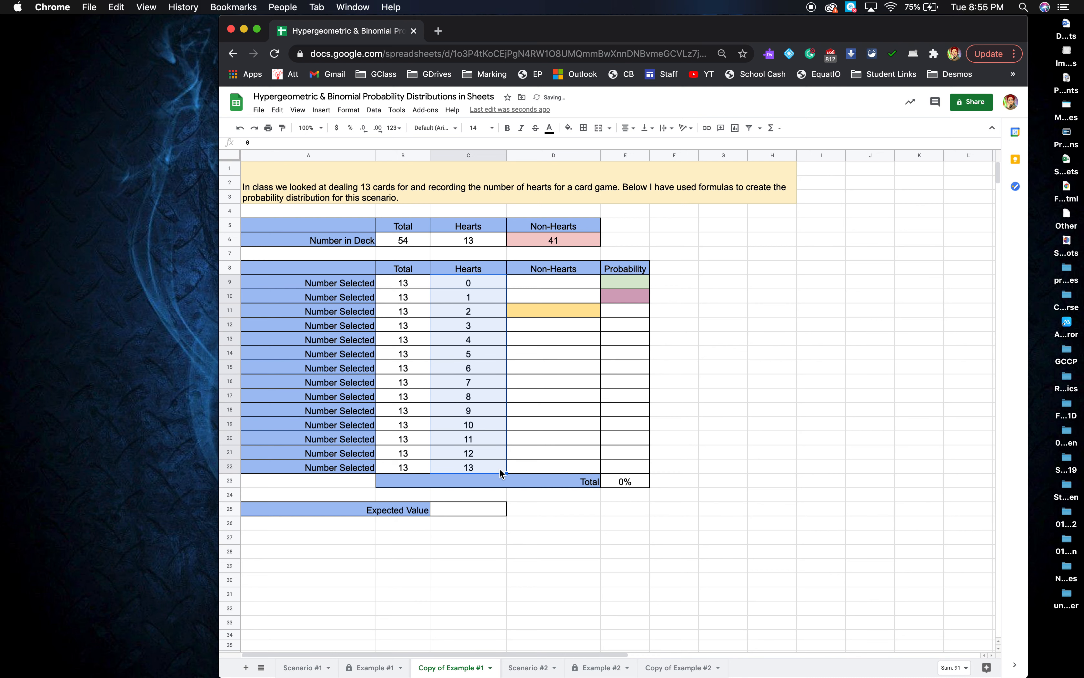
left_click(533, 438)
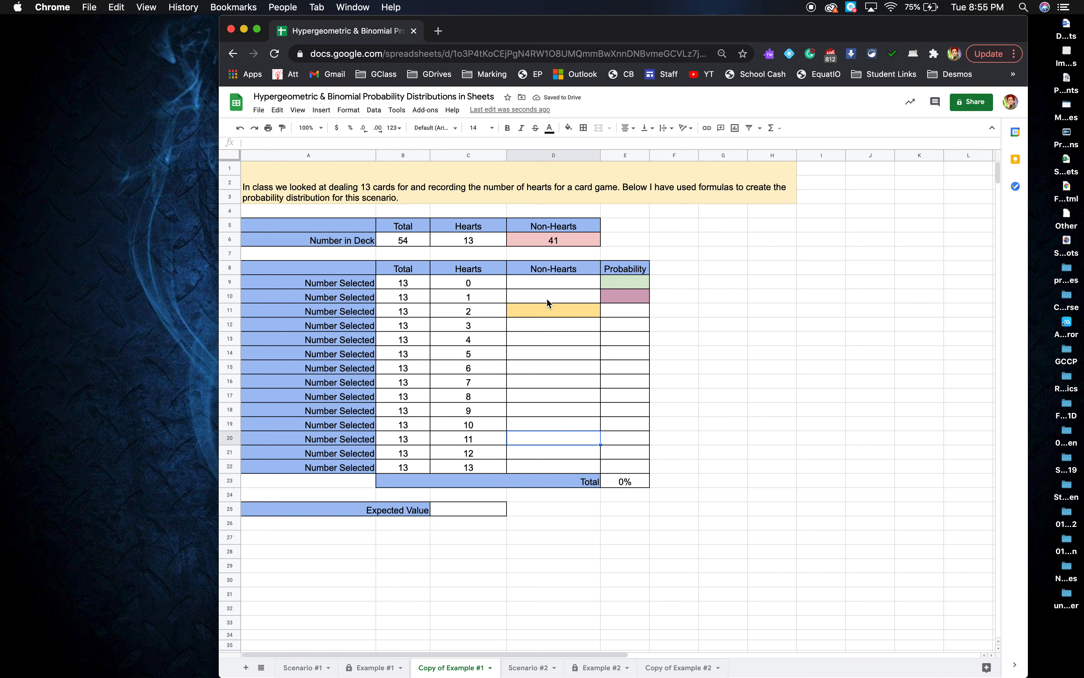
Enter =B9-C9 in the first Non-Hearts cell and fill it down the column.
left_click(548, 278)
type("=")
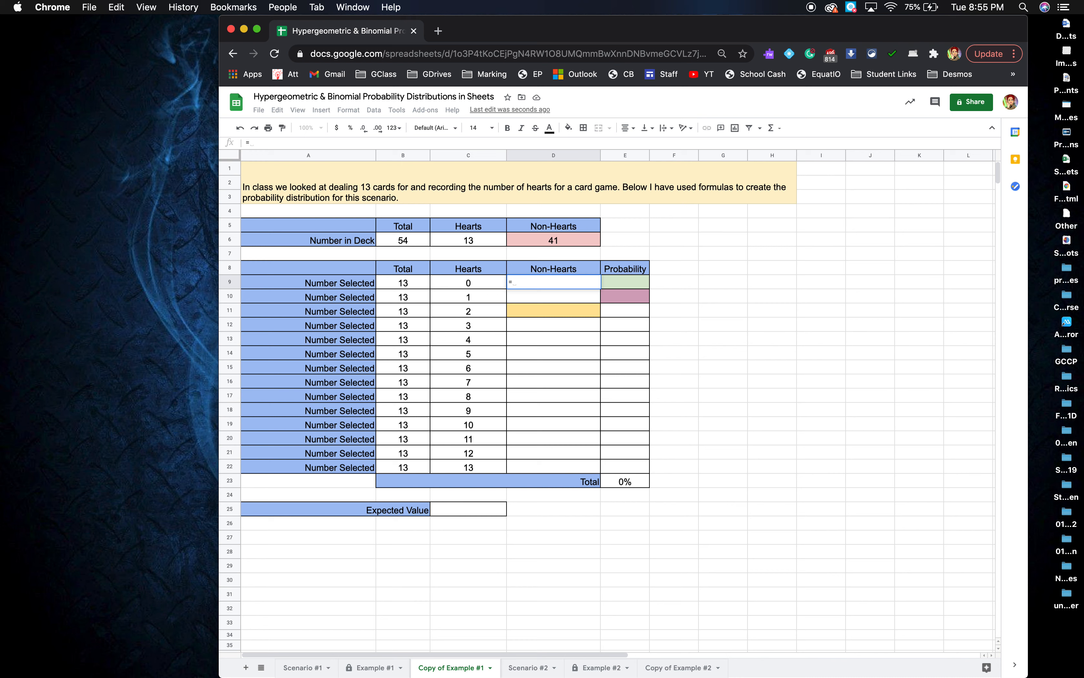
left_click(419, 283)
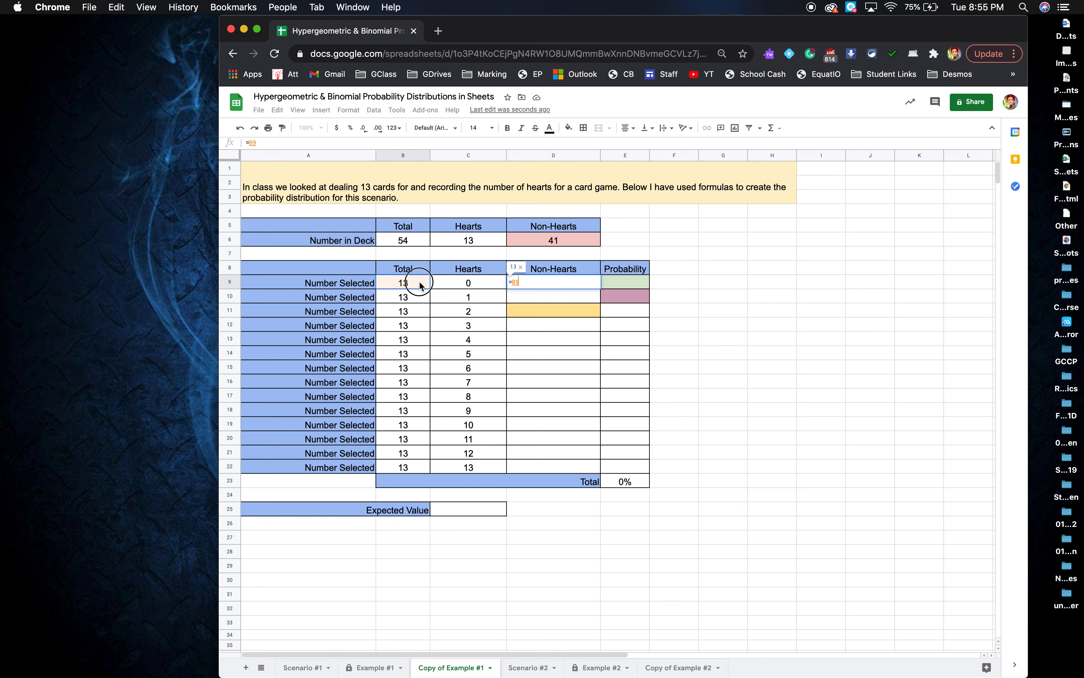
type("-")
left_click(443, 283)
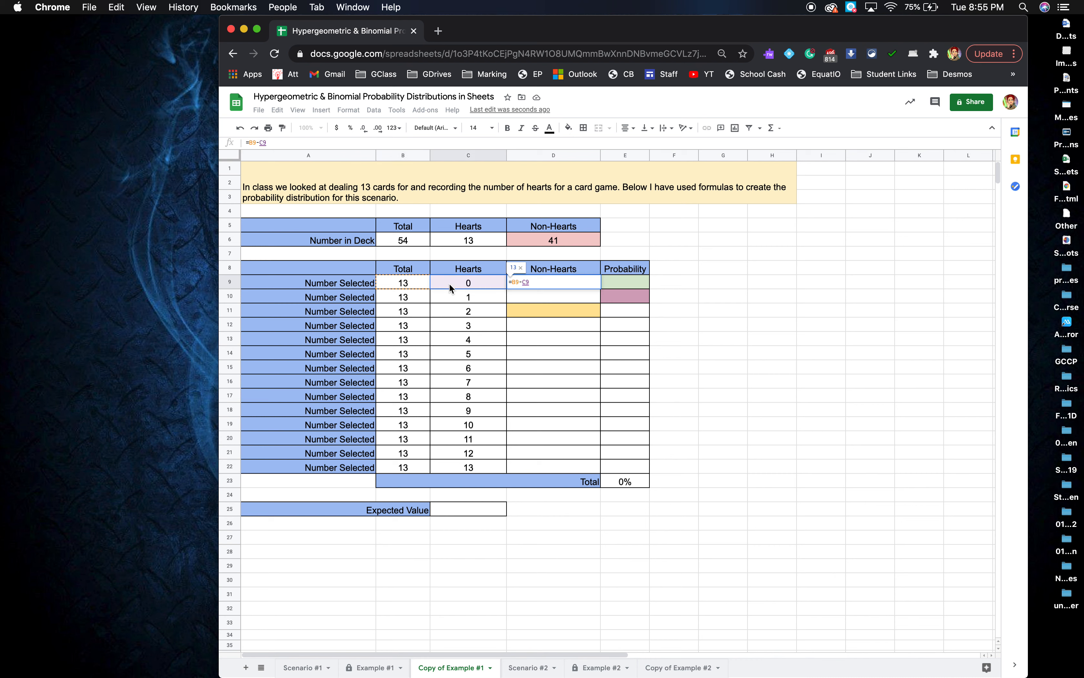
key("Return")
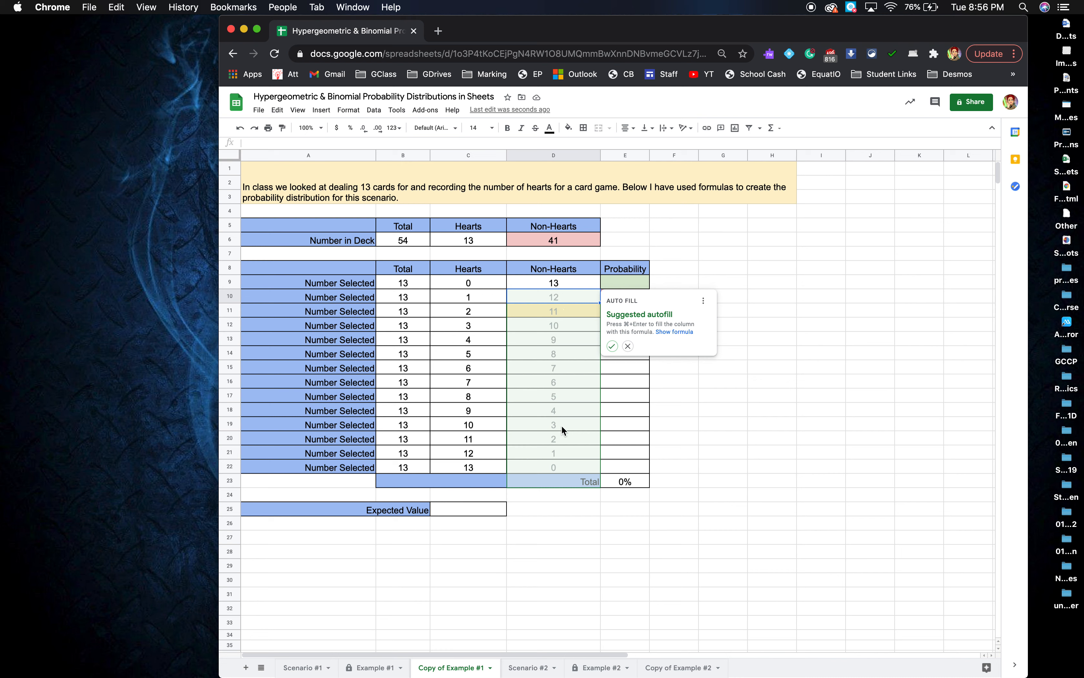
left_click(613, 345)
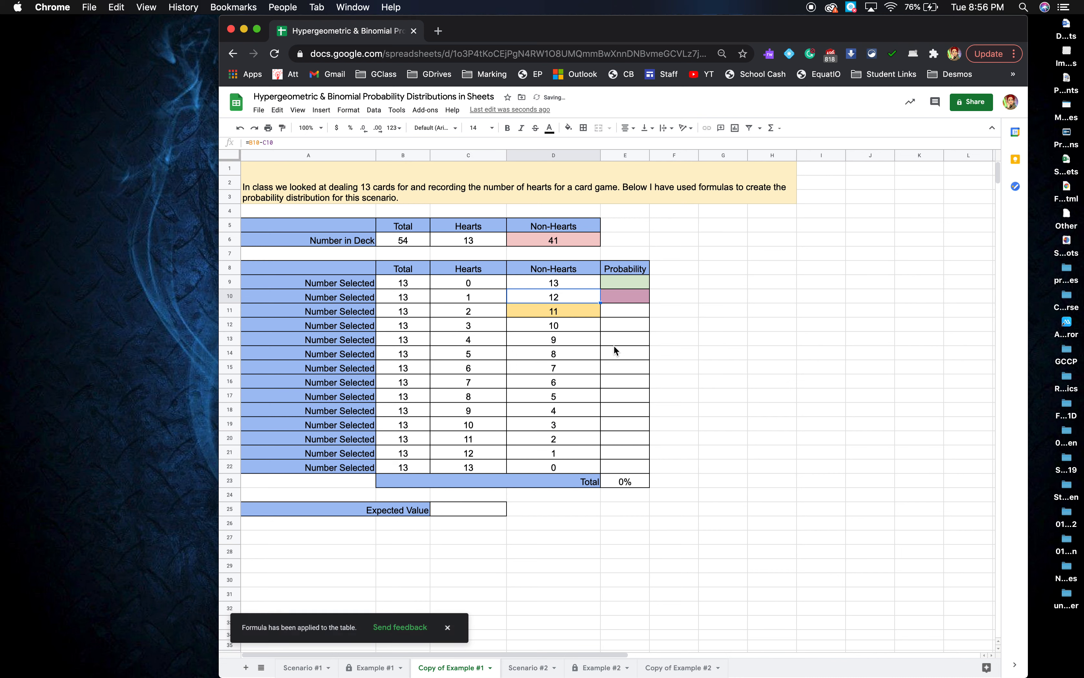
Check that D11 holds the =B11-C11 formula.
double_click(578, 308)
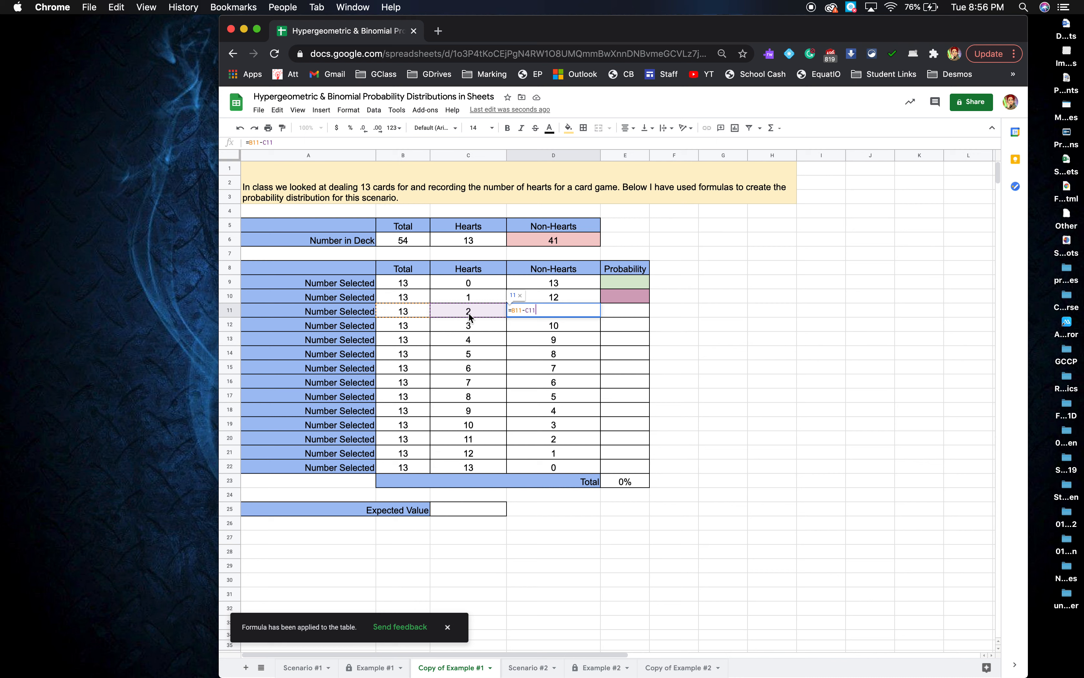
key("Return")
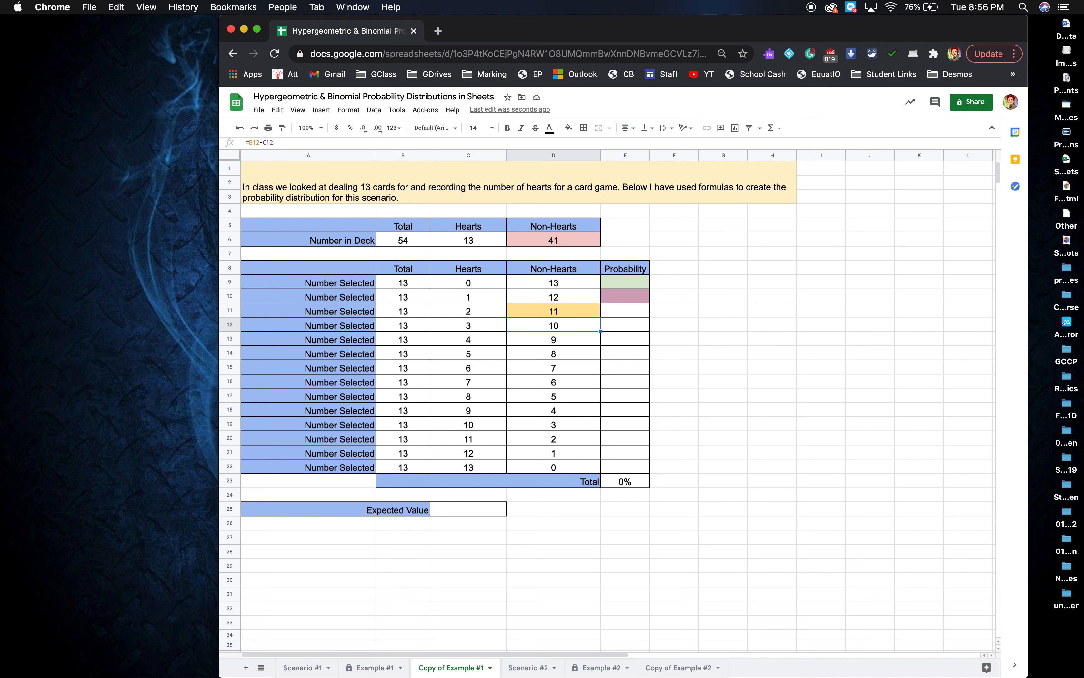
left_click(569, 309)
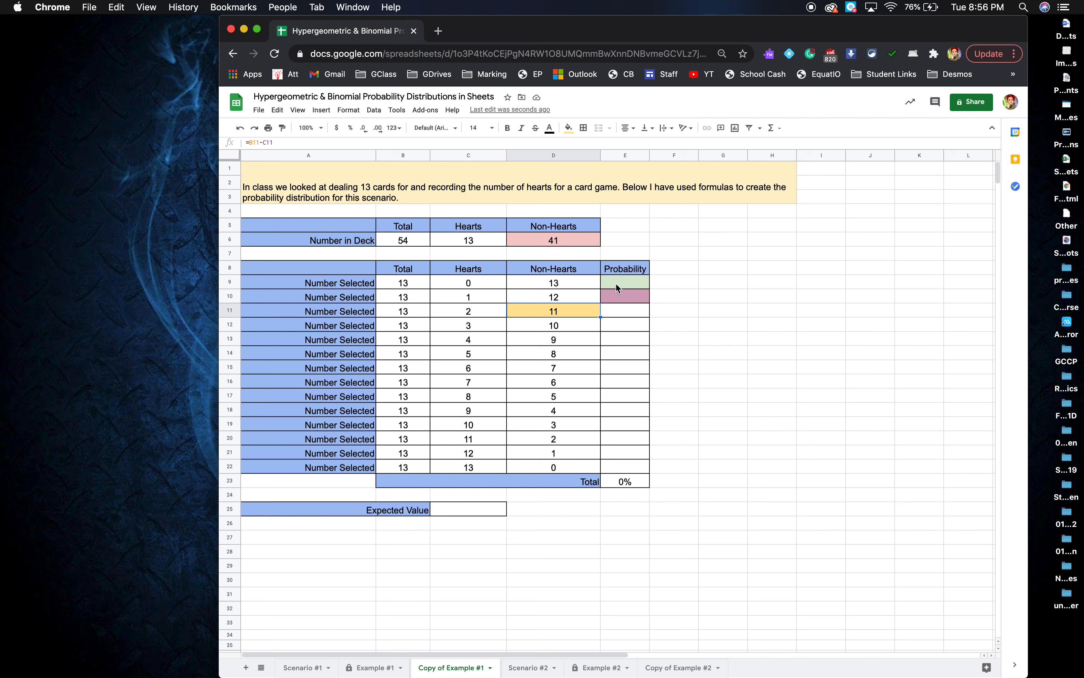
Select E9, the first Probability cell.
left_click(582, 239)
left_click(581, 313)
left_click(620, 287)
left_click(620, 290)
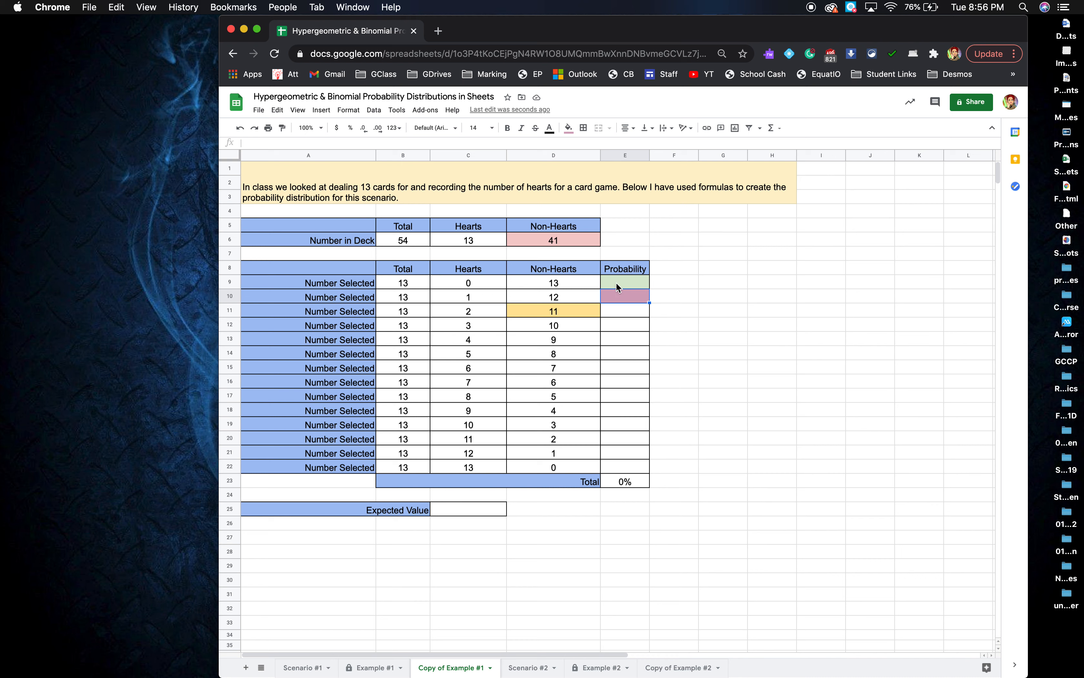
left_click(616, 286)
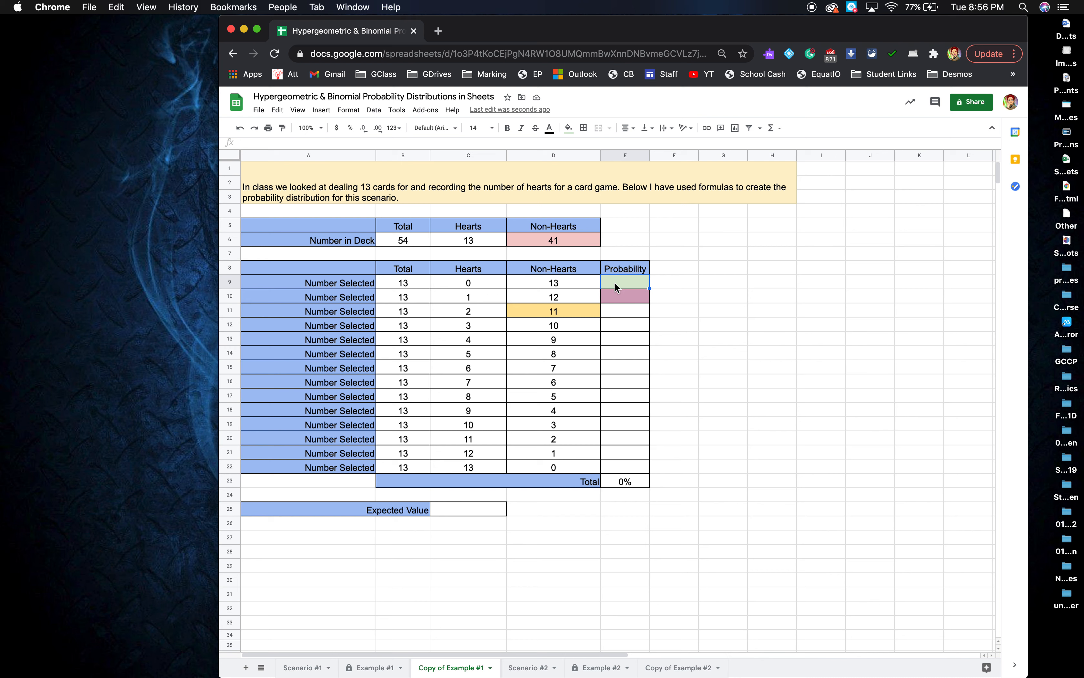
Review the hearts and non-hearts counts in C6, D6, C9 and D9, then start a formula in E9.
left_click(502, 238)
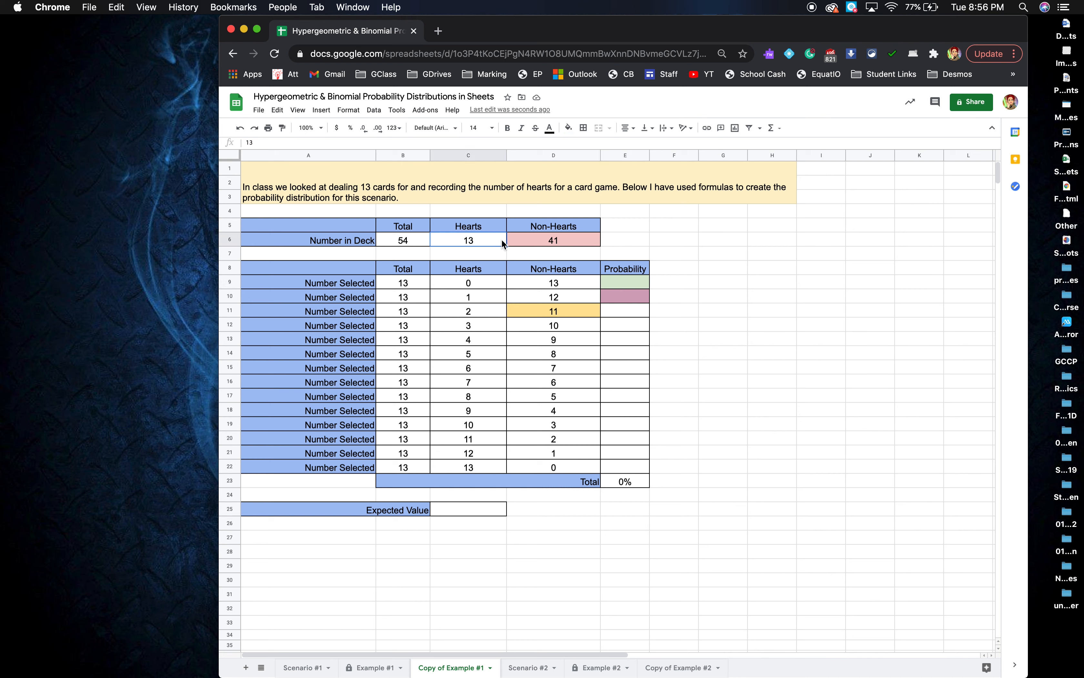
left_click(525, 239)
left_click(491, 238)
left_click(516, 238)
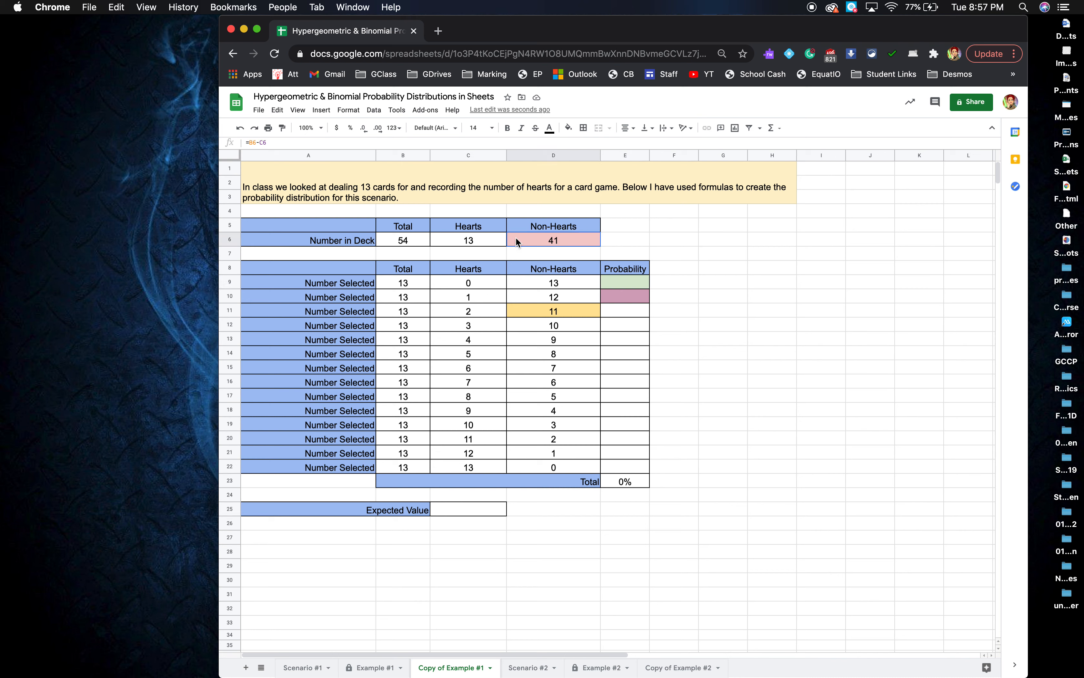
left_click(486, 281)
left_click(518, 281)
left_click(486, 282)
left_click(520, 288)
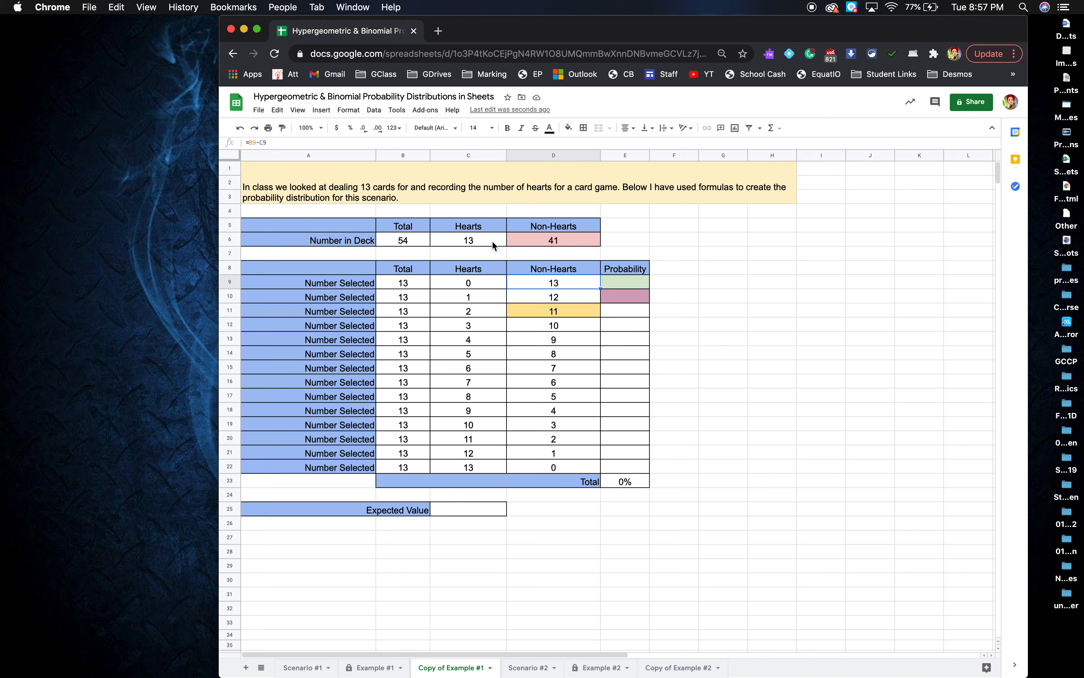
left_click(618, 285)
type("=")
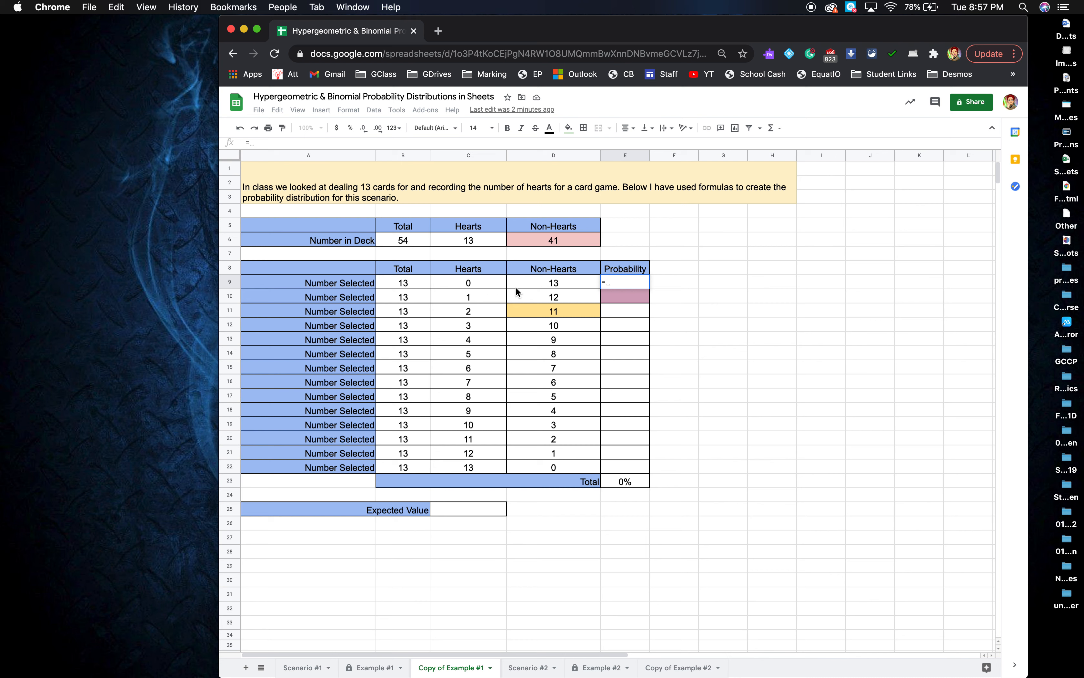
Begin E9's formula with COMBIN(C6,C9).
type("choo")
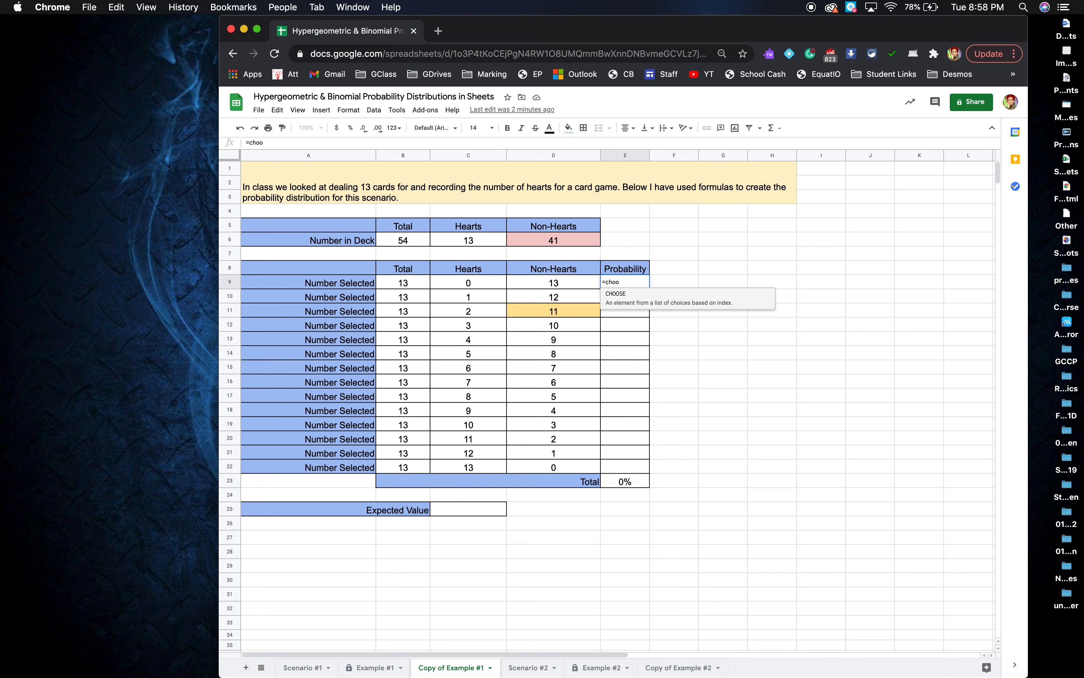
key("BackSpace")
key("BackSpace")
key("BackSpace")
key("BackSpace")
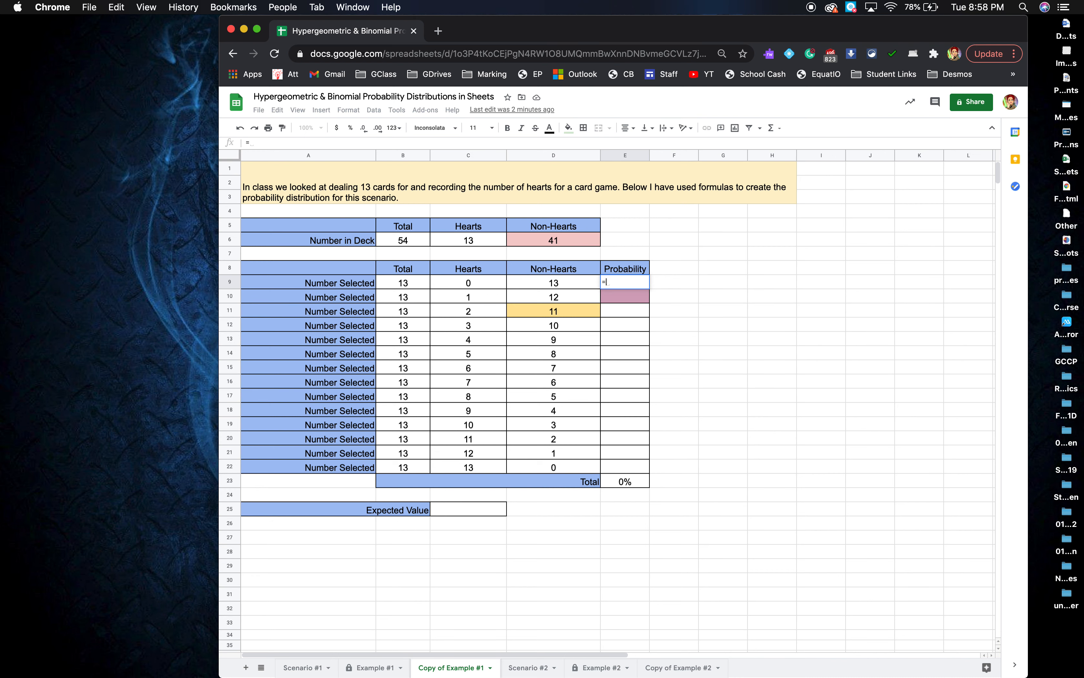
type("co")
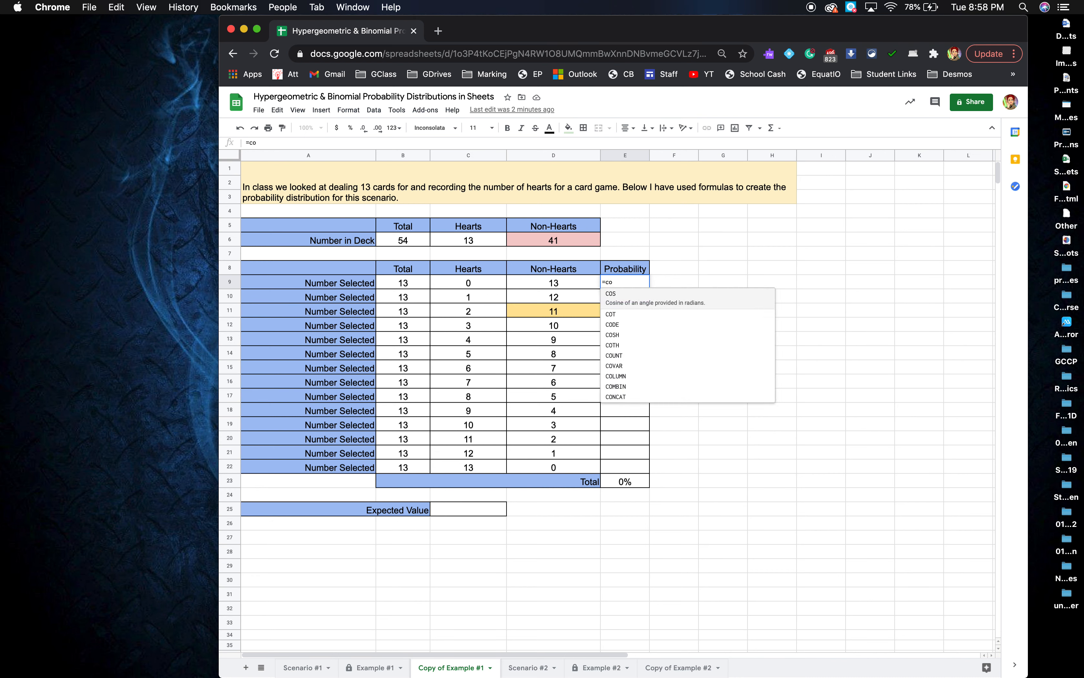
type("m")
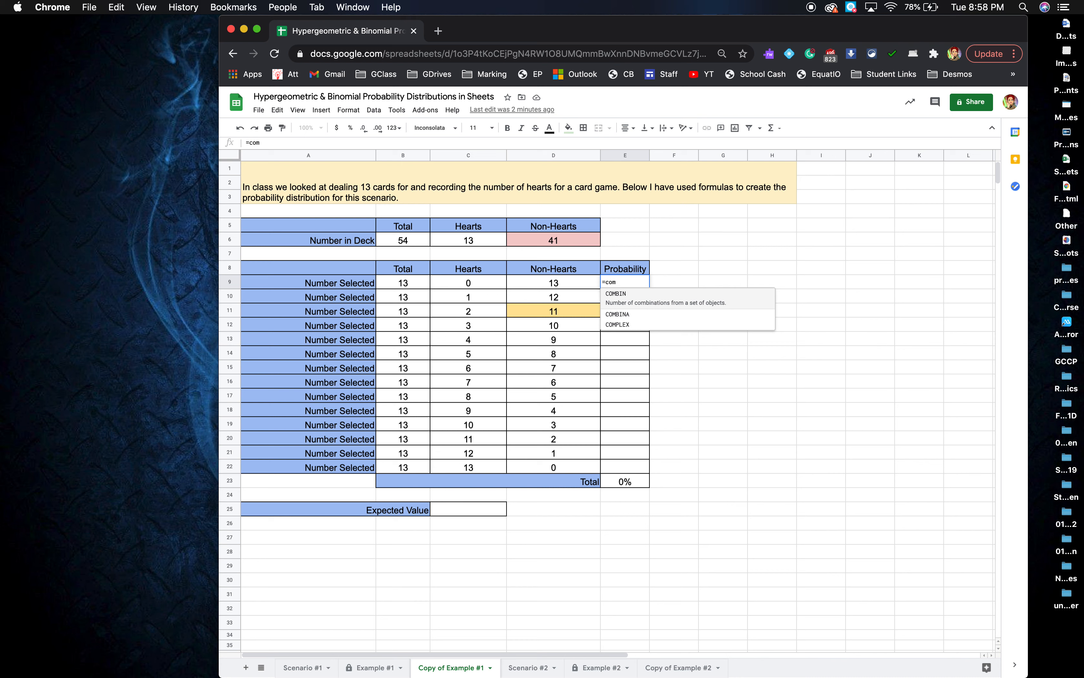
left_click(615, 306)
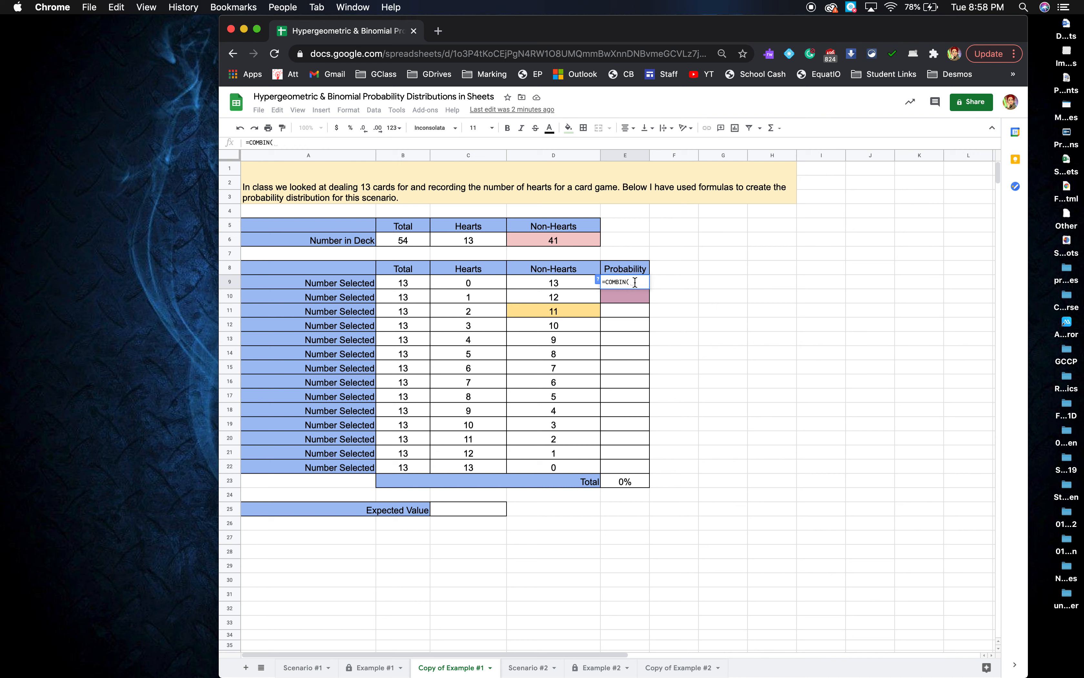
left_click(491, 243)
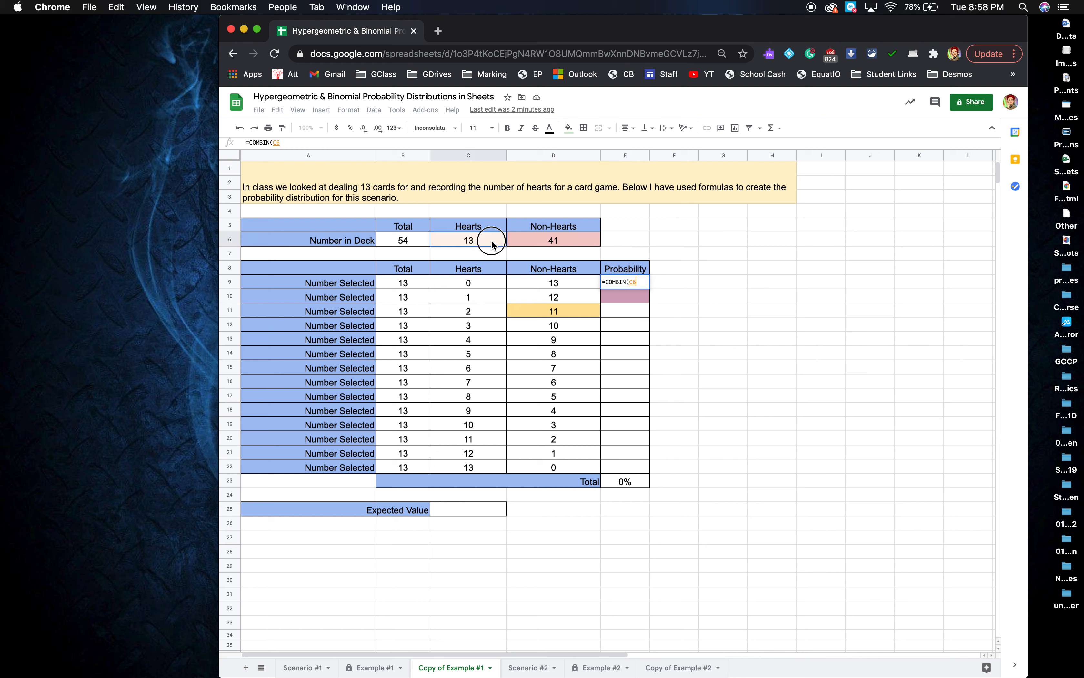
type(",")
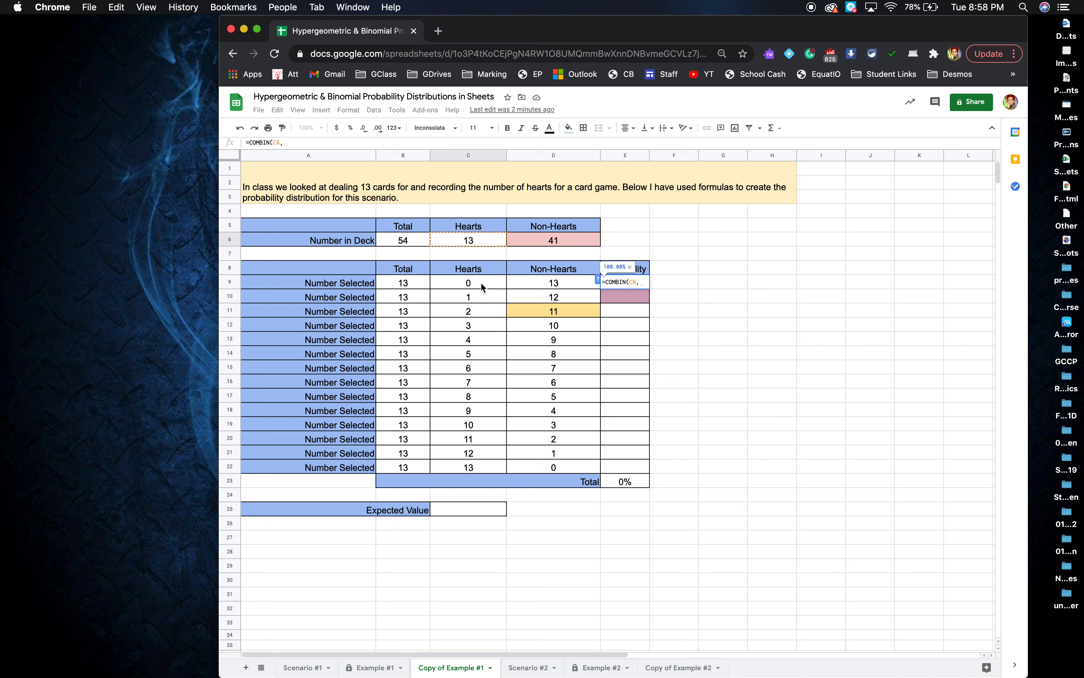
left_click(481, 286)
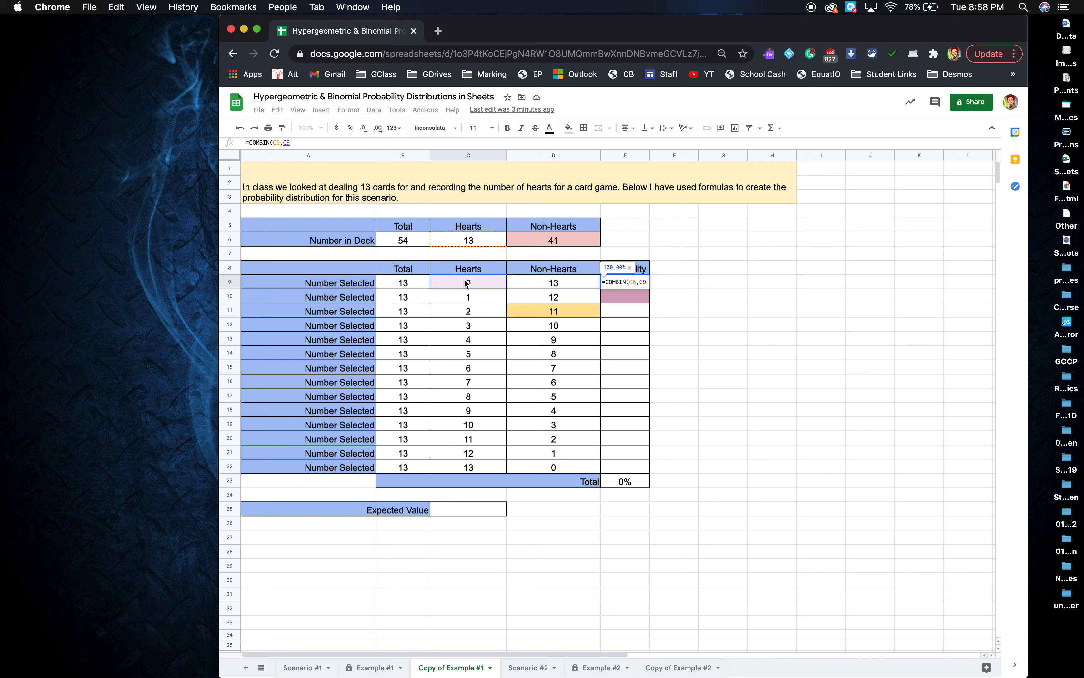
Multiply by combin(D6,D9) and add a division sign.
type(")")
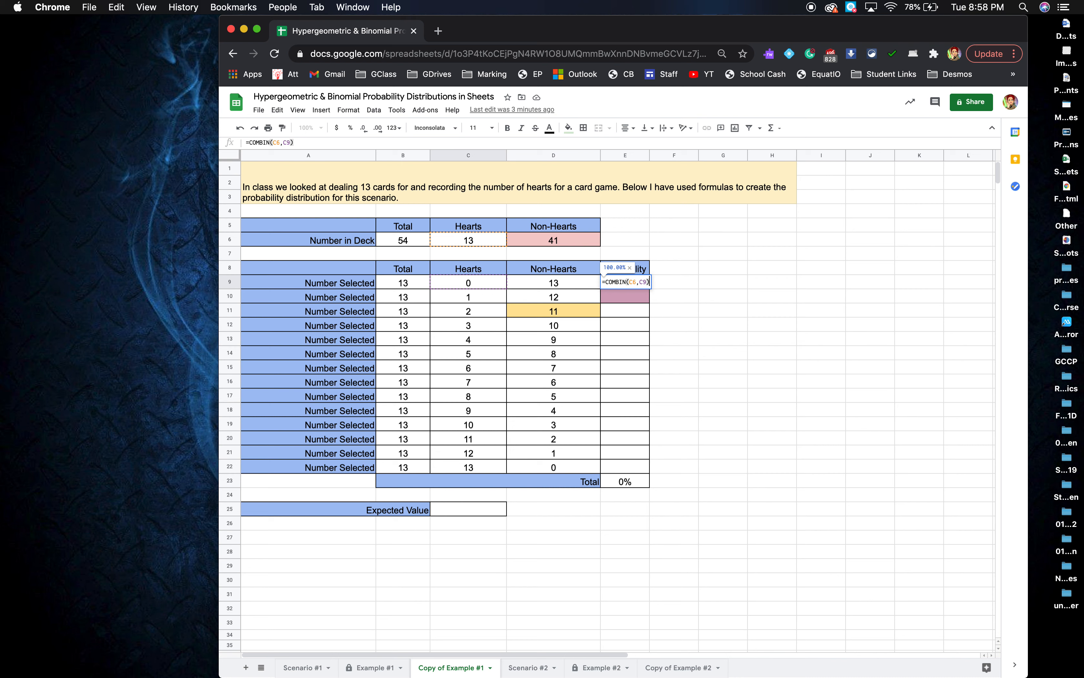
type("*")
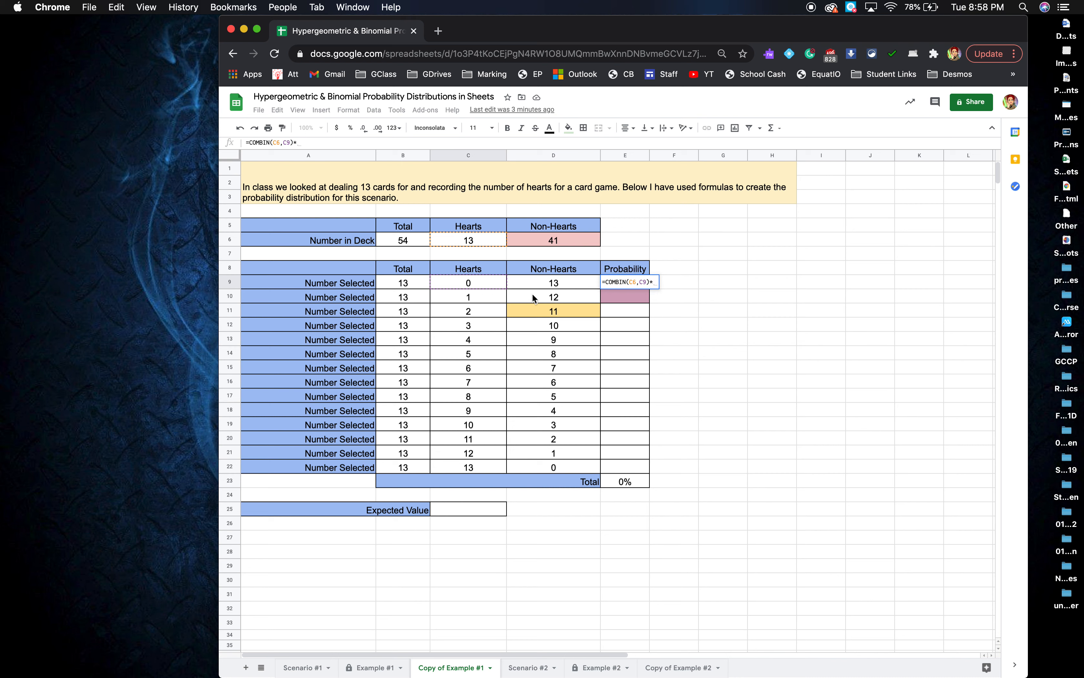
type("combin(")
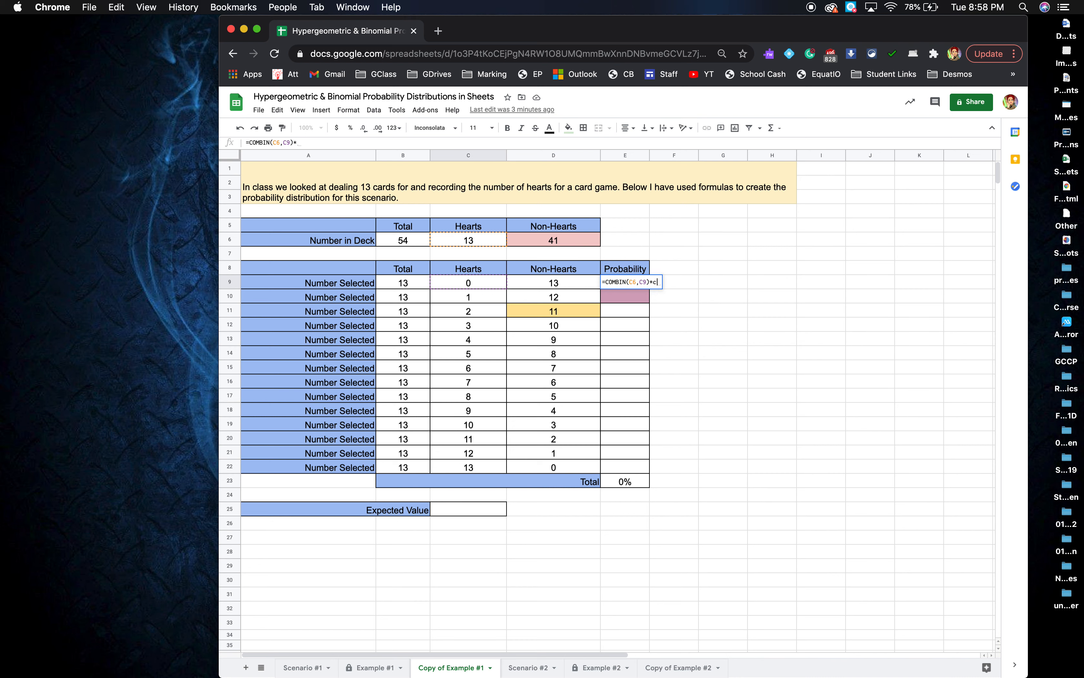
left_click(555, 242)
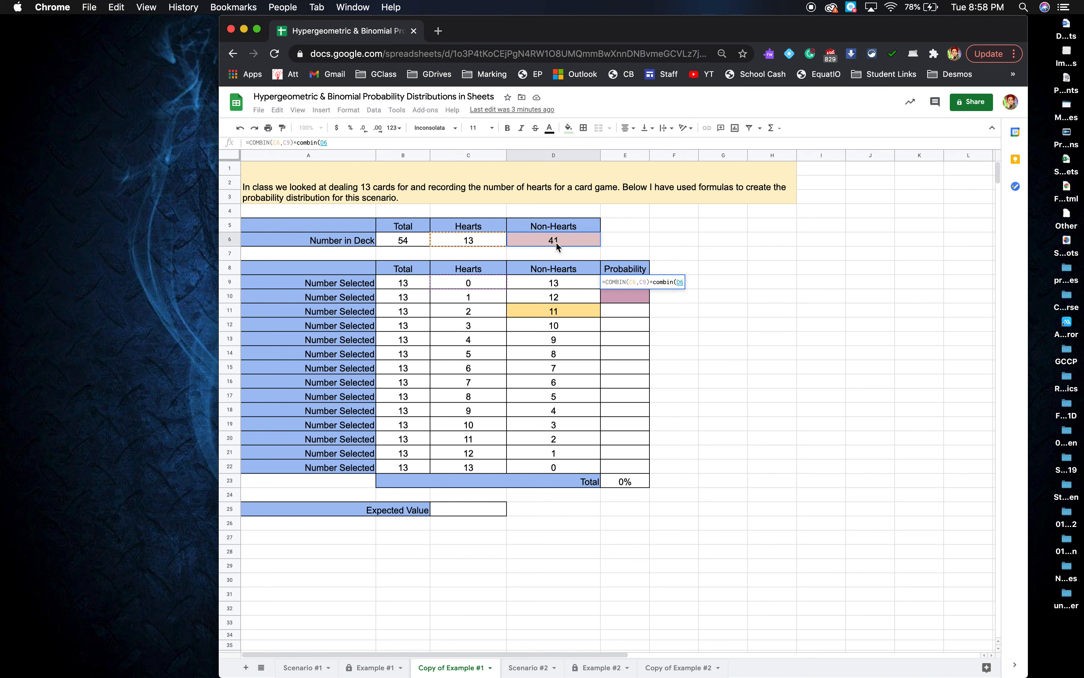
type(",")
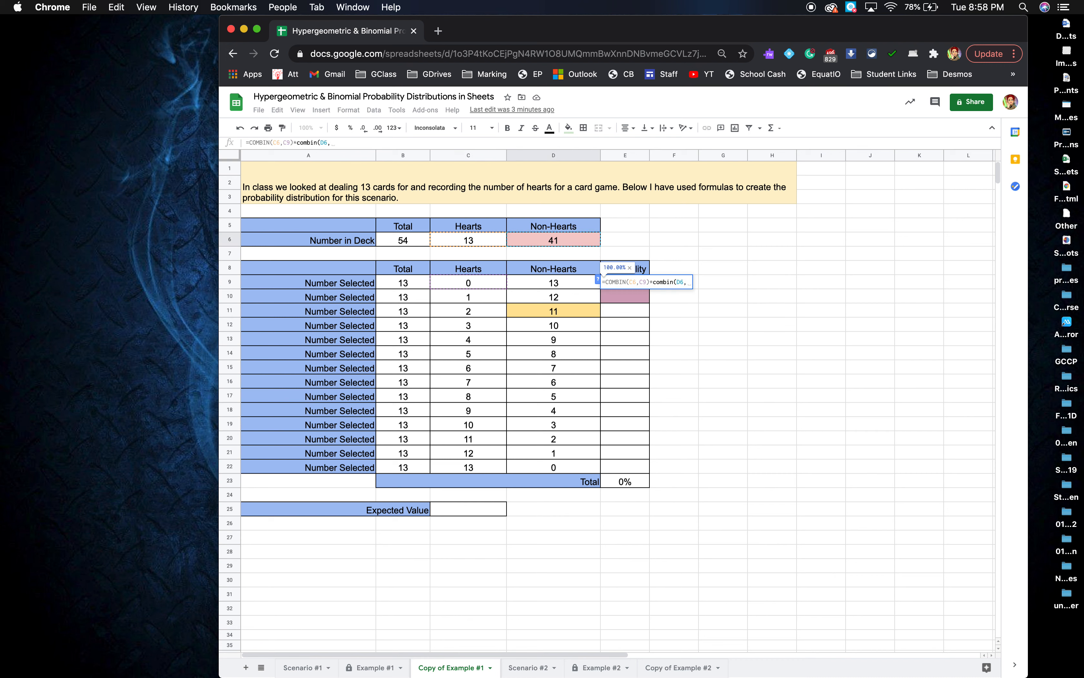
left_click(572, 286)
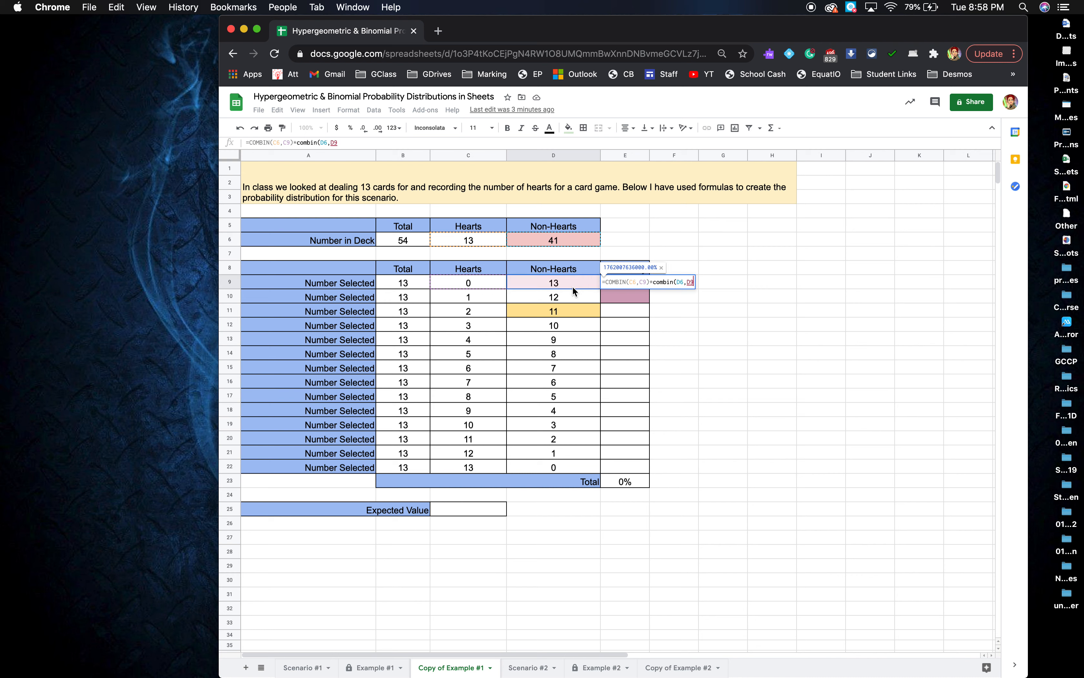
type(")")
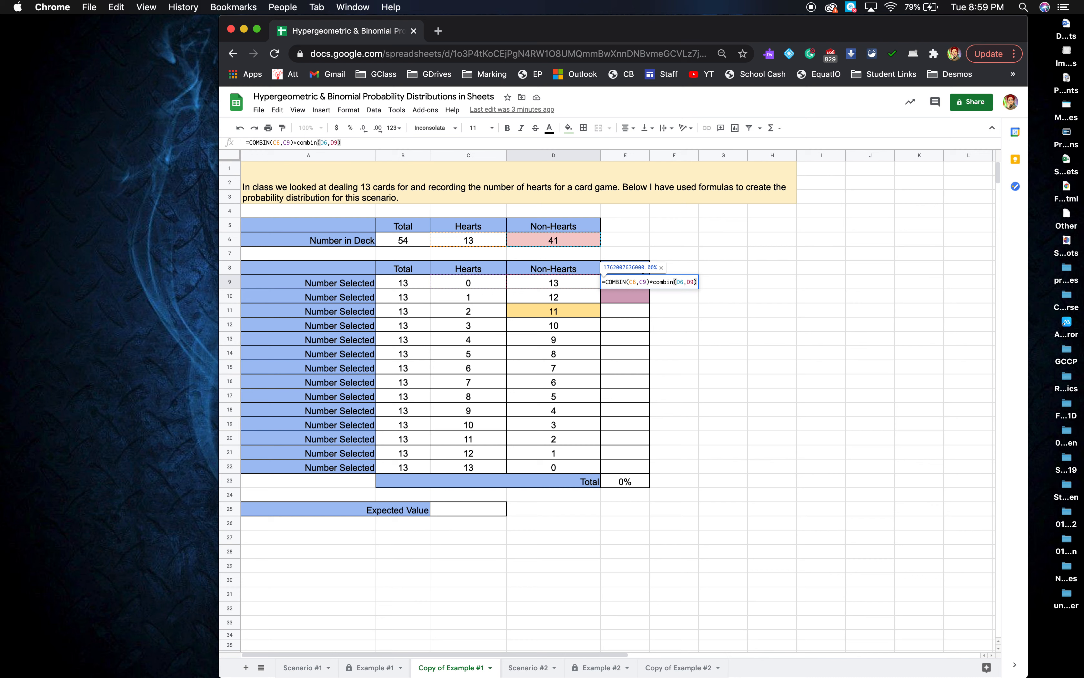
type("/")
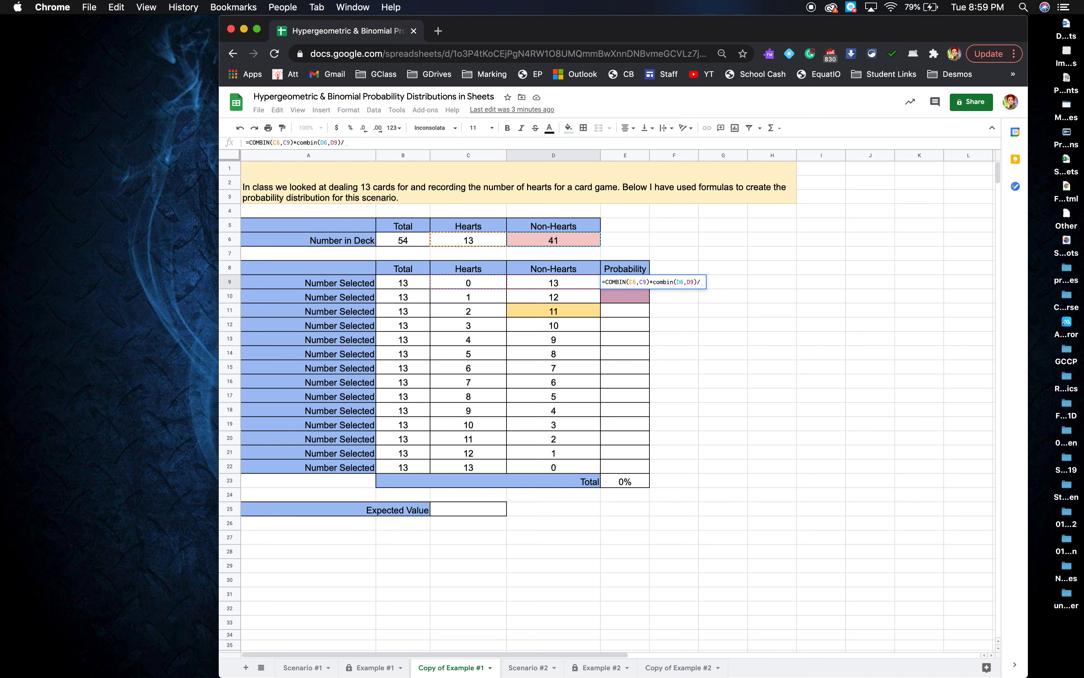
Divide by combin(B6,B9) to finish E9's 0-hearts probability, showing 1.59%.
type("combin(")
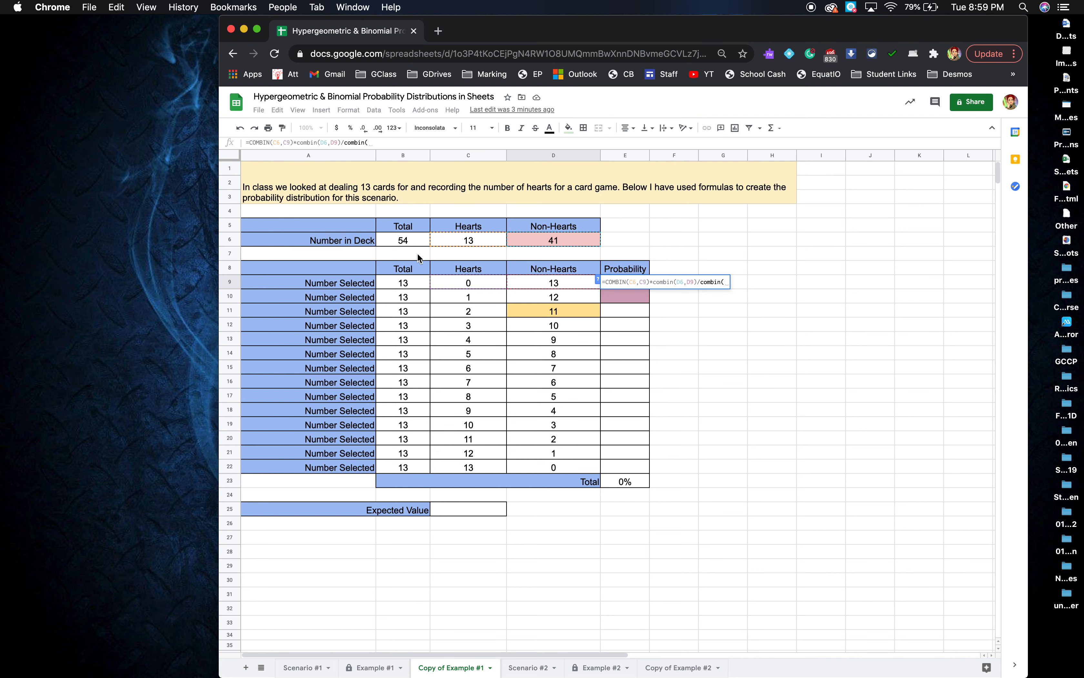
left_click(407, 241)
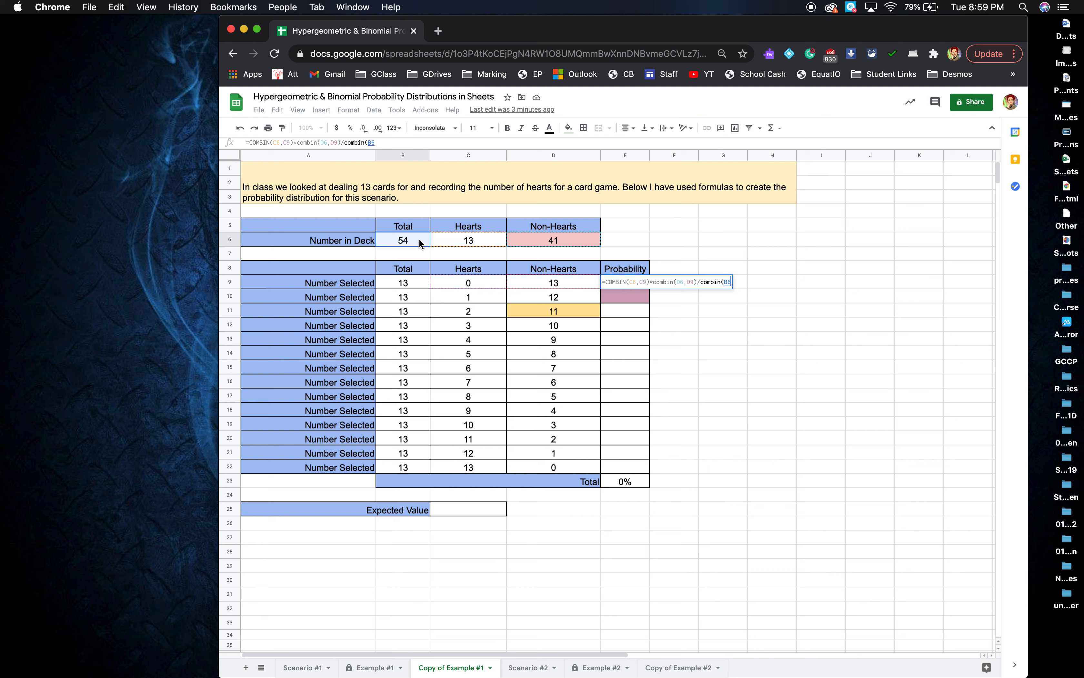
type(",")
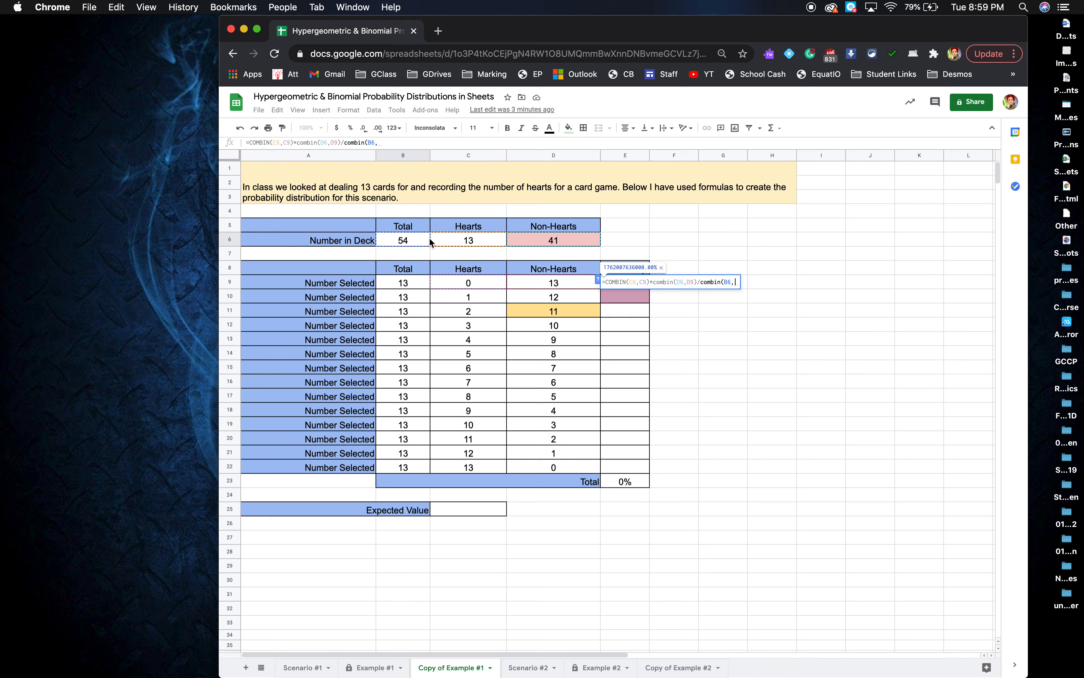
left_click(402, 241)
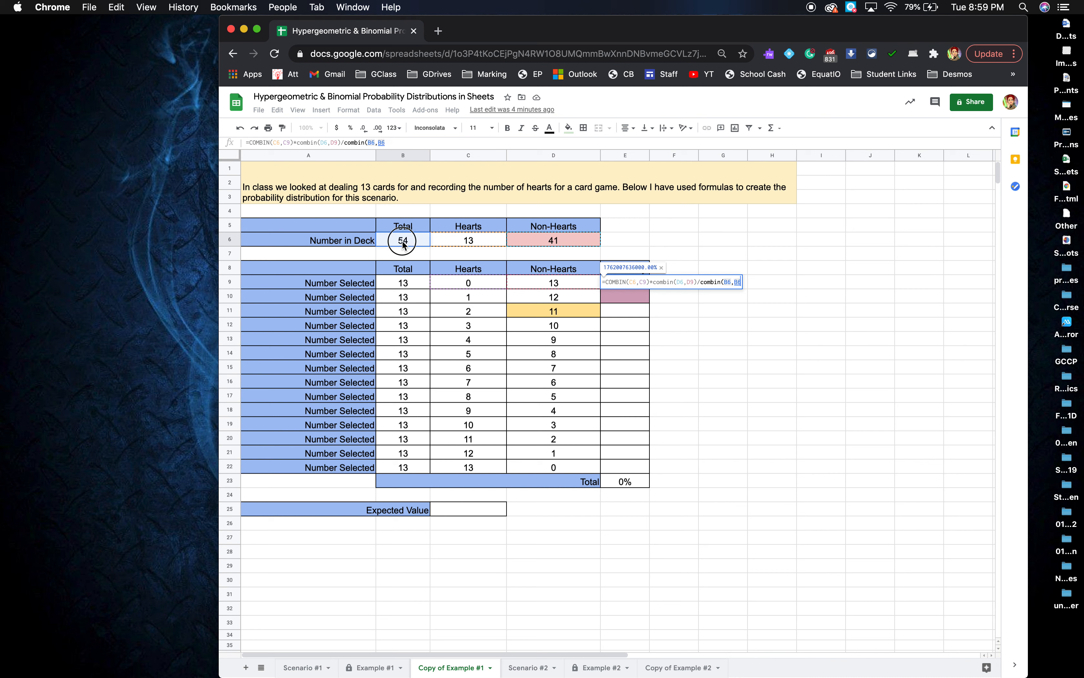
key("BackSpace")
key("BackSpace")
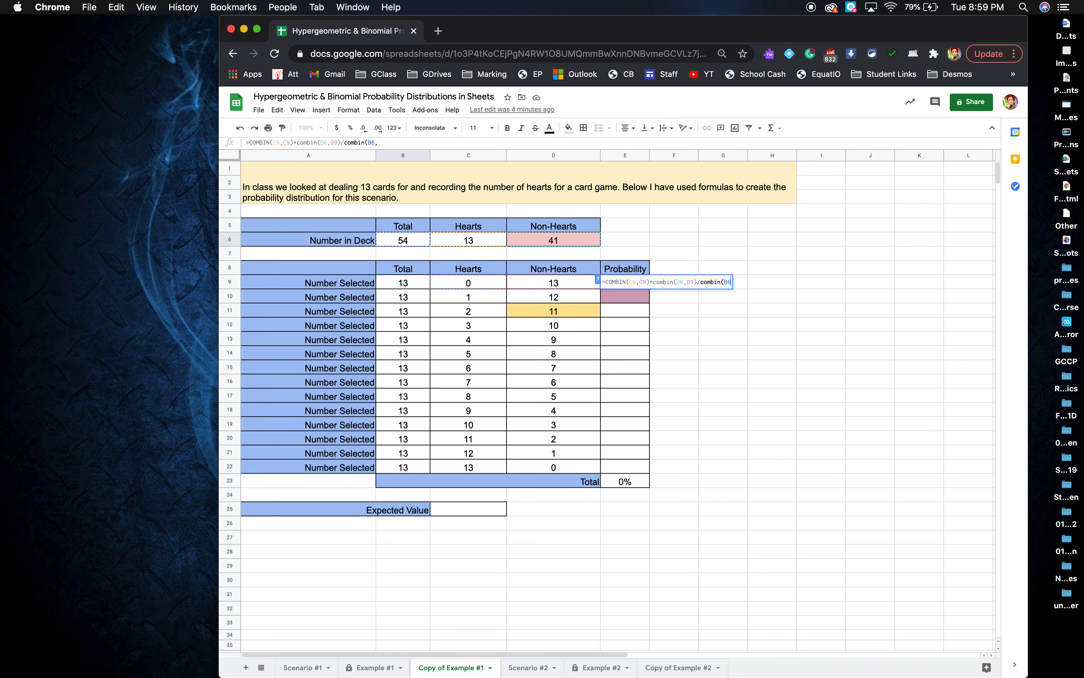
left_click(404, 288)
type(")")
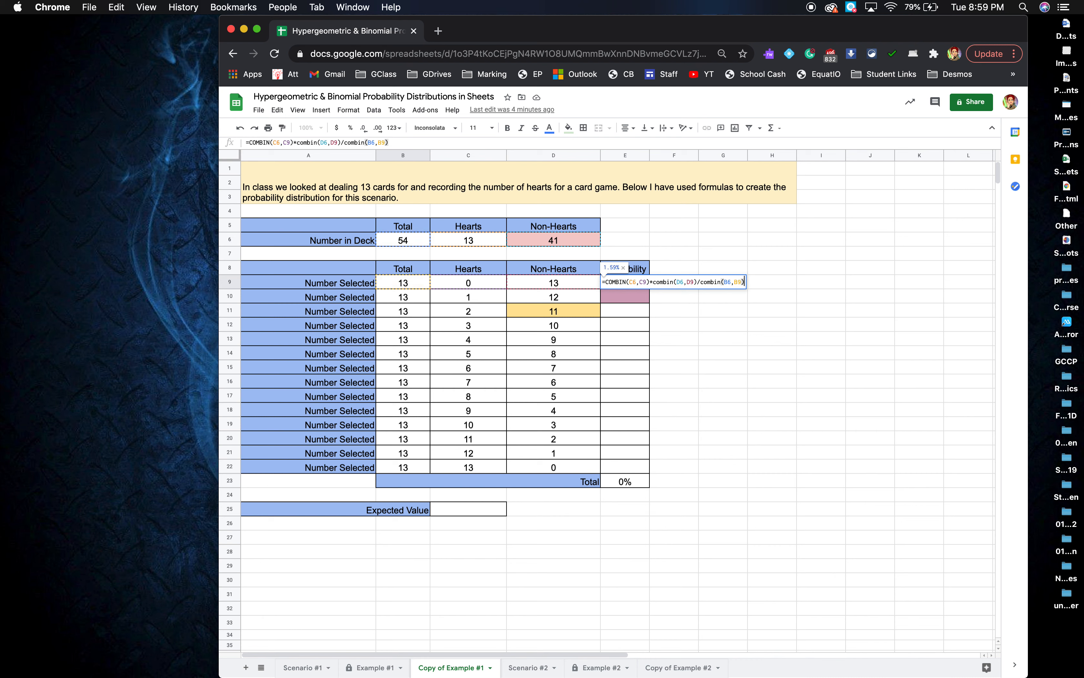
key("Return")
left_click(622, 282)
left_click(417, 243)
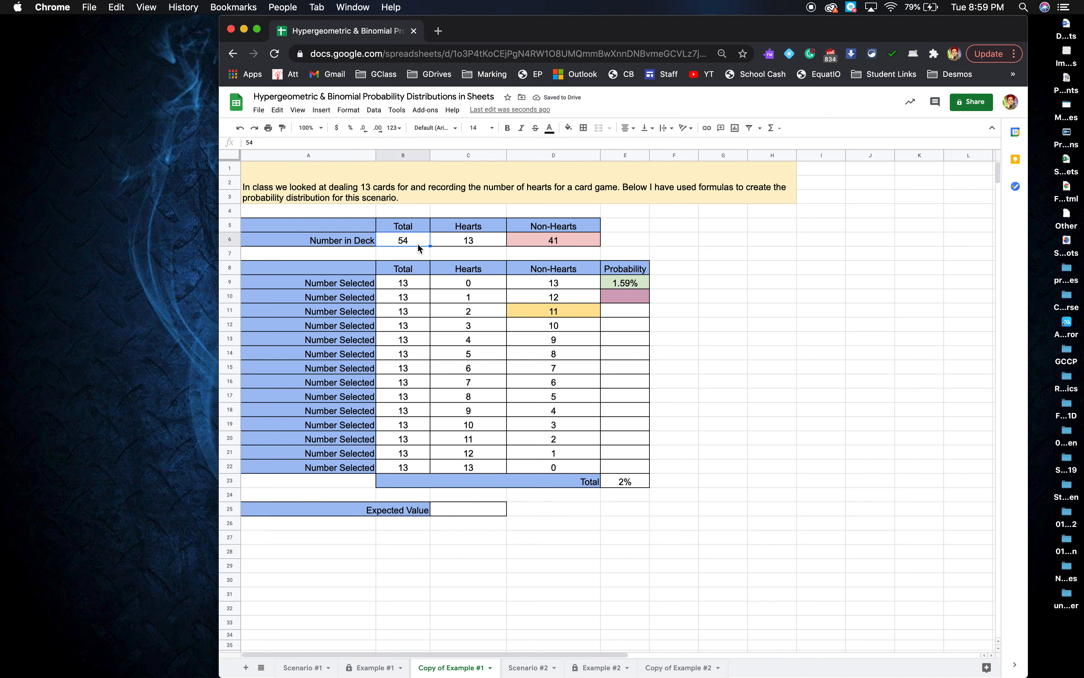
Restore the deck Total to 52, giving 39 non-hearts and 1.28% in E9.
type("52")
key("Return")
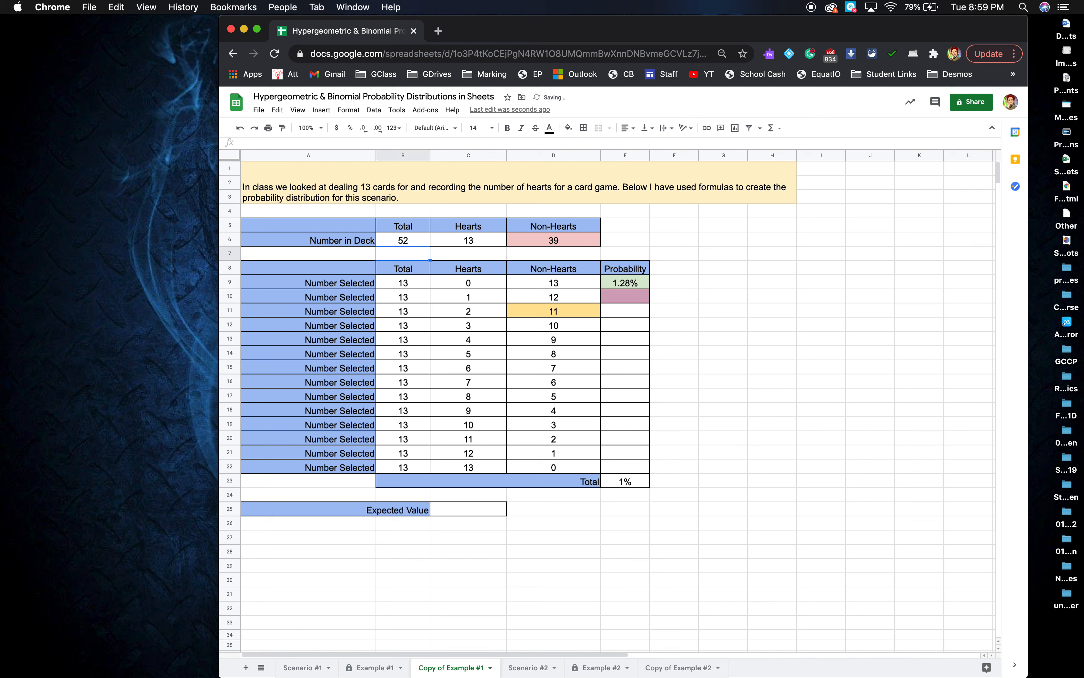
left_click(578, 242)
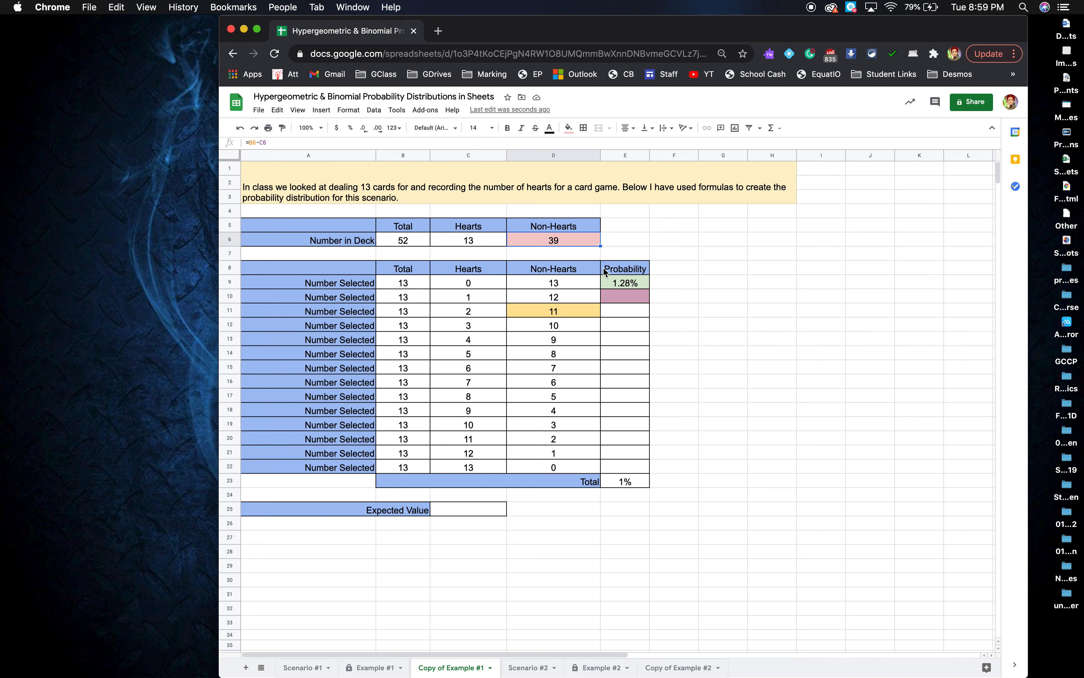
left_click(635, 287)
left_click_drag(636, 285, 635, 486)
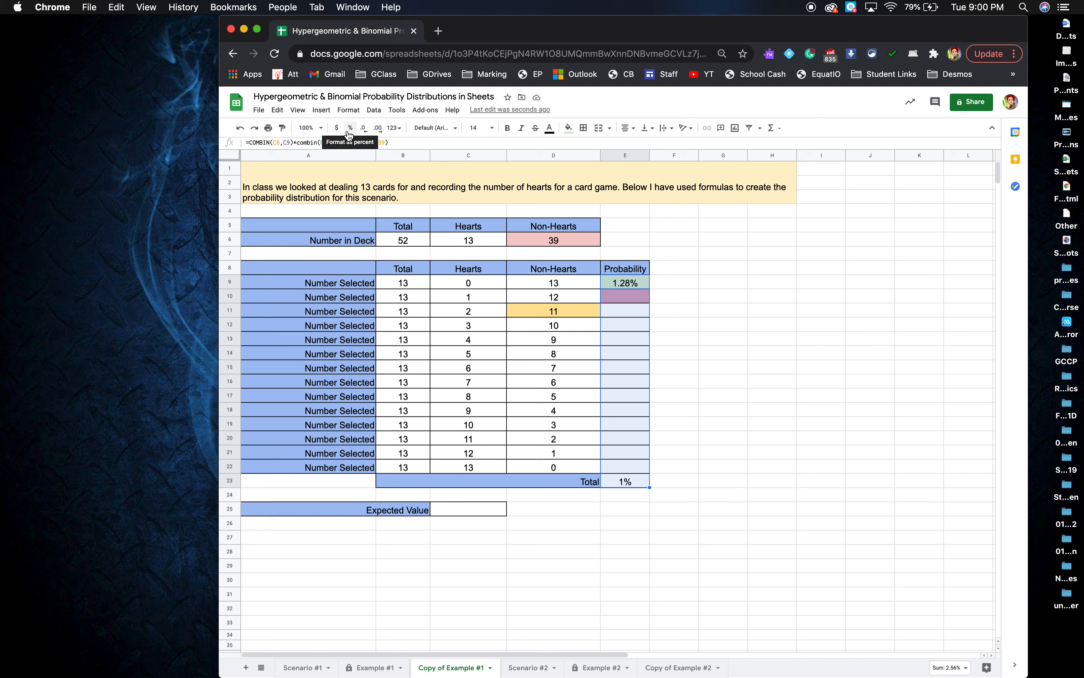
left_click(635, 296)
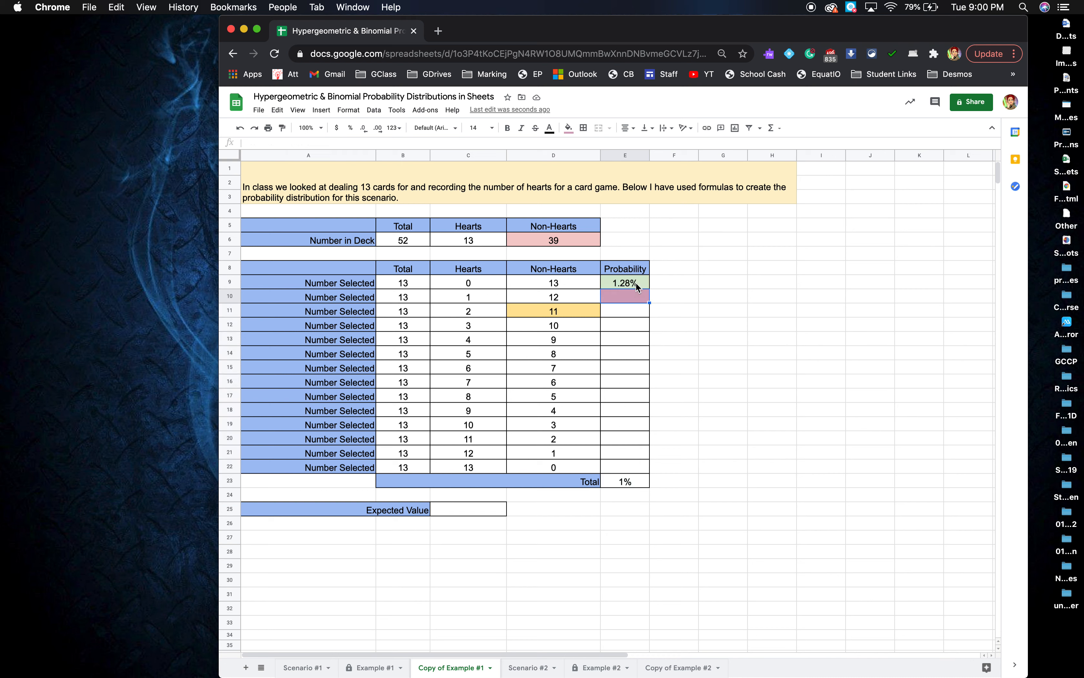
left_click(636, 284)
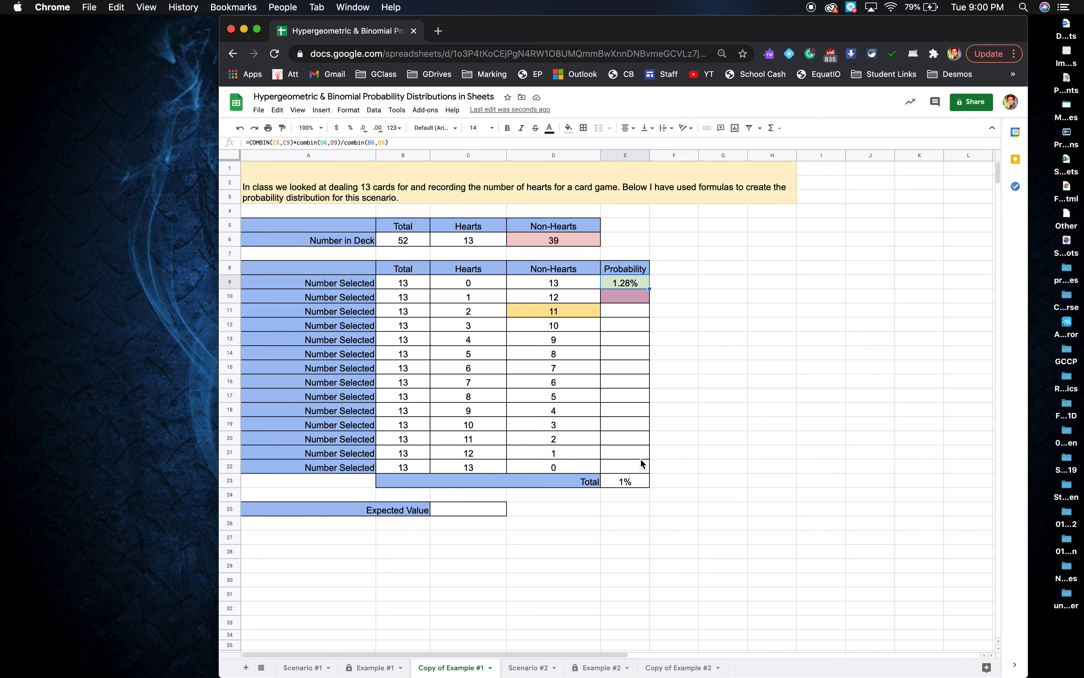
Fill E9's formula down to E22 and inspect the shifted C7 reference causing errors in E10.
left_click(647, 289)
left_click_drag(647, 288, 646, 469)
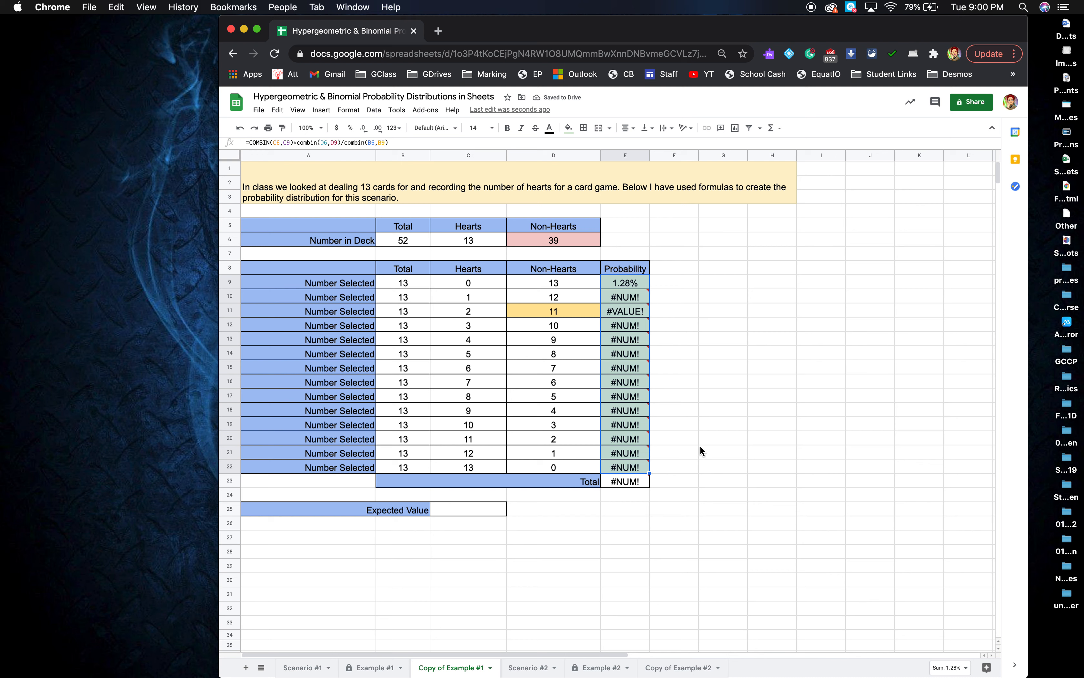
left_click(632, 299)
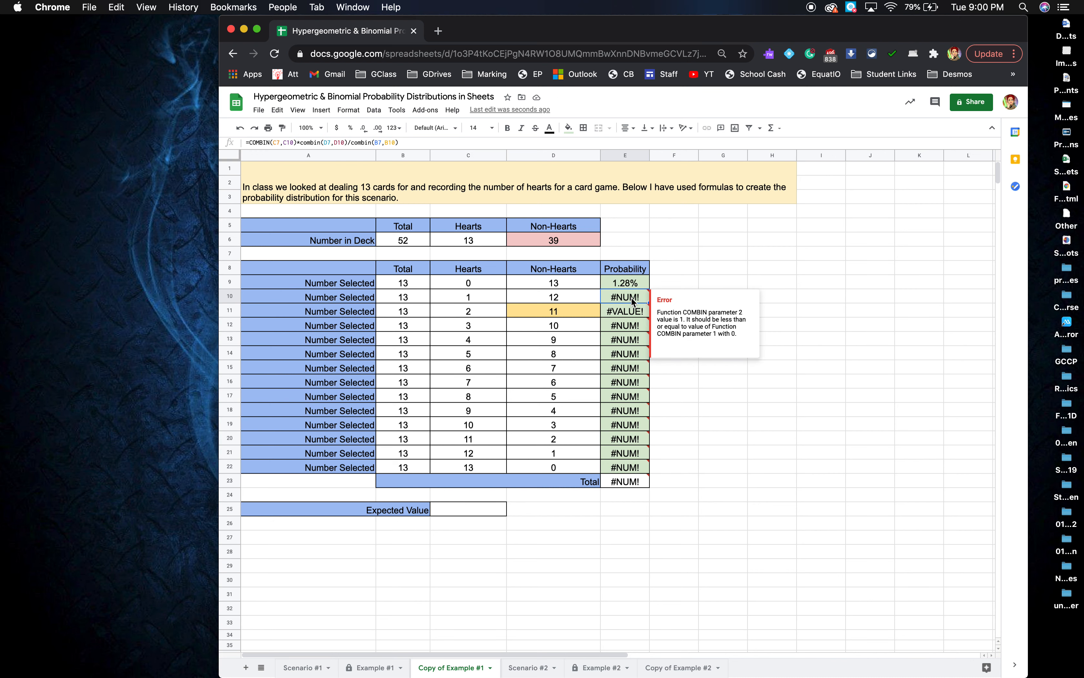
double_click(631, 296)
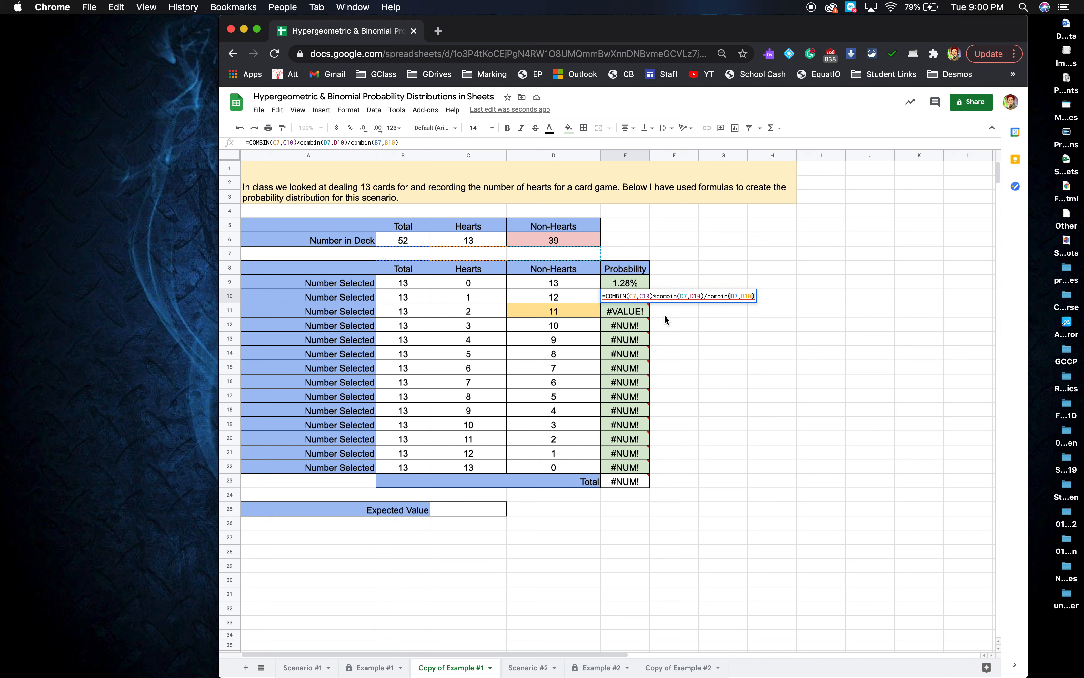
mouse_move(621, 309)
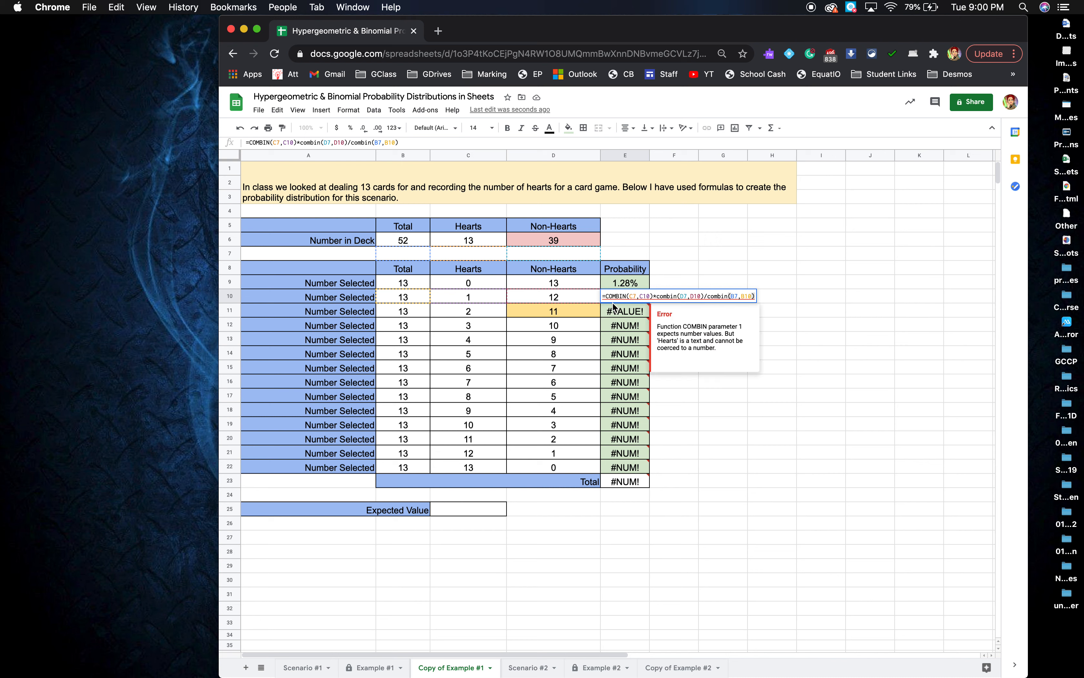
left_click(632, 297)
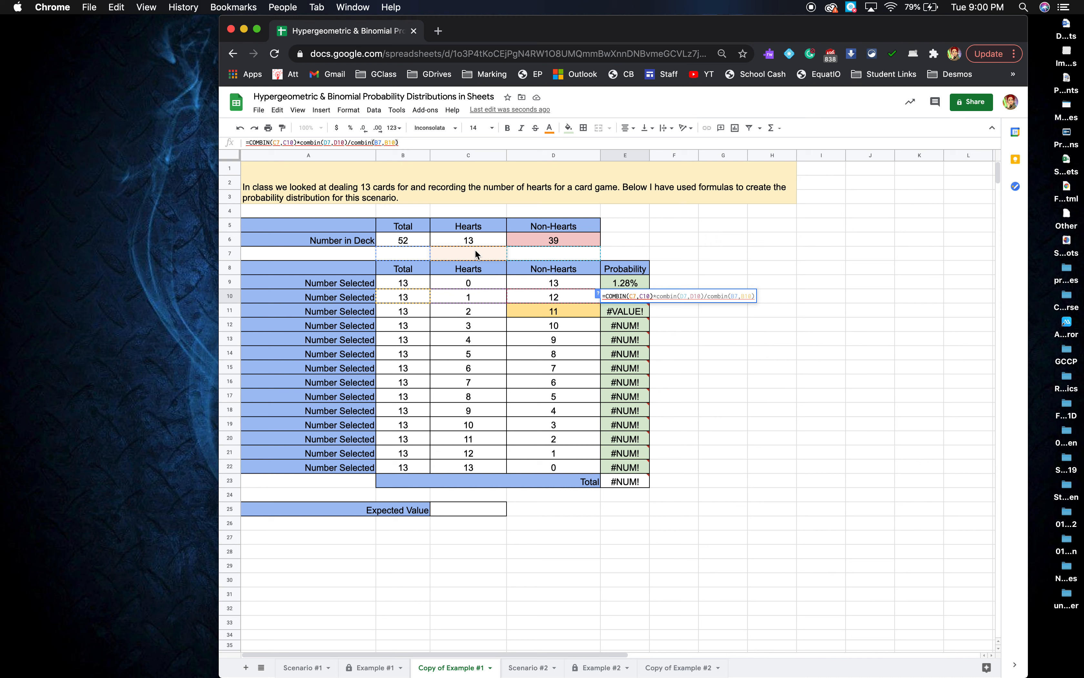
mouse_move(745, 350)
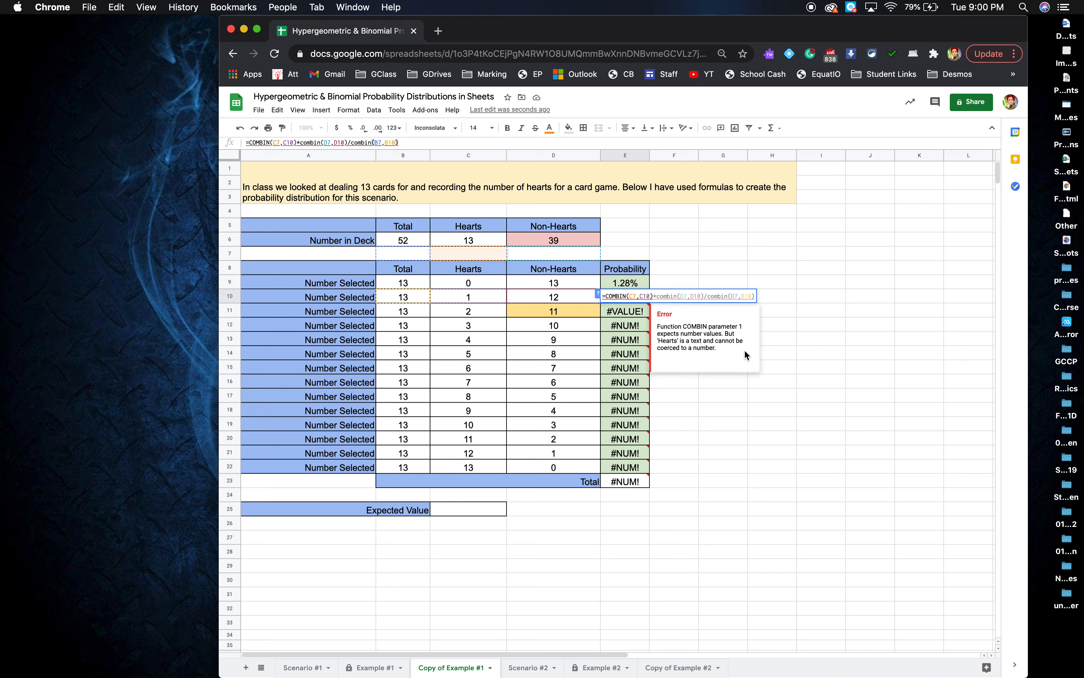
left_click(817, 354)
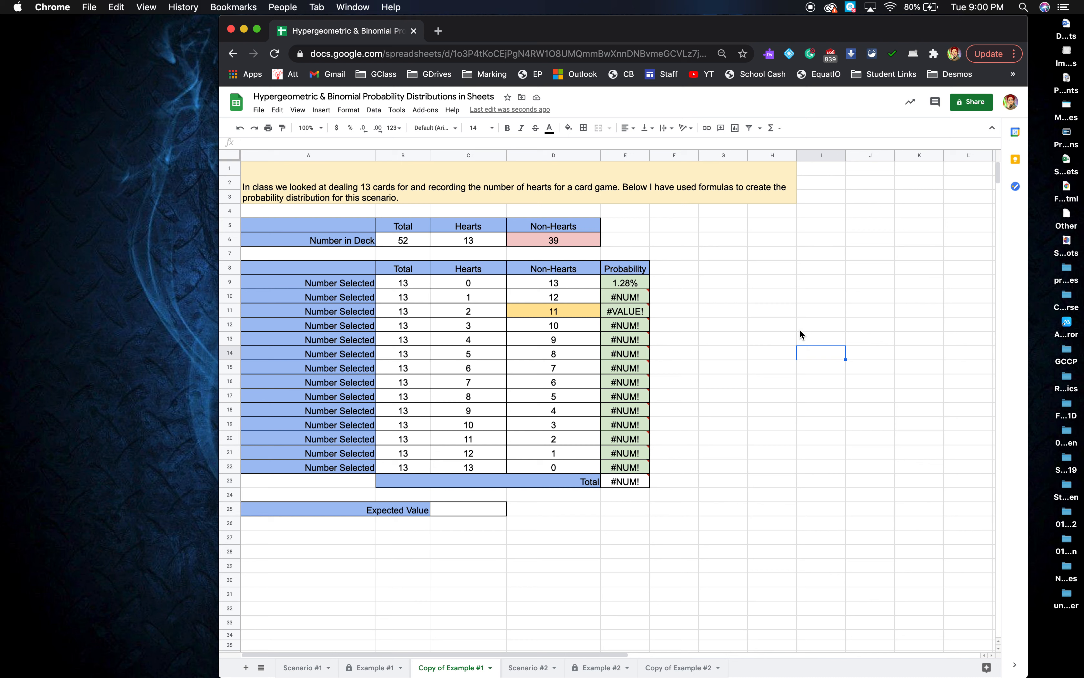
Anchor E9's hearts reference as C$6.
left_click(635, 283)
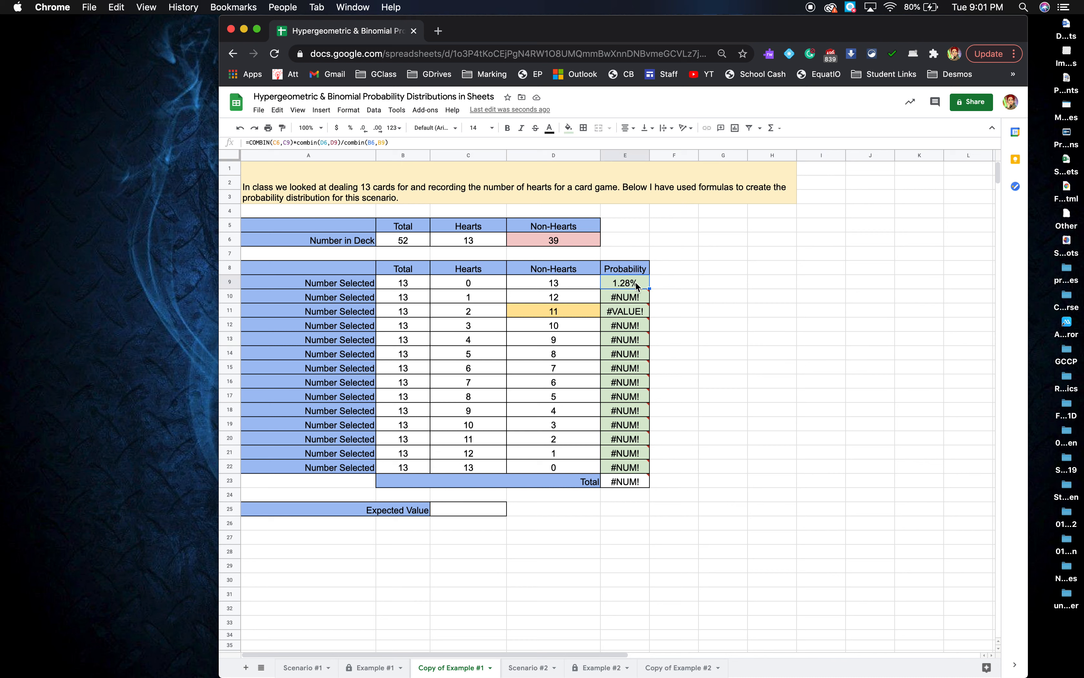
double_click(635, 281)
left_click(635, 287)
type("$")
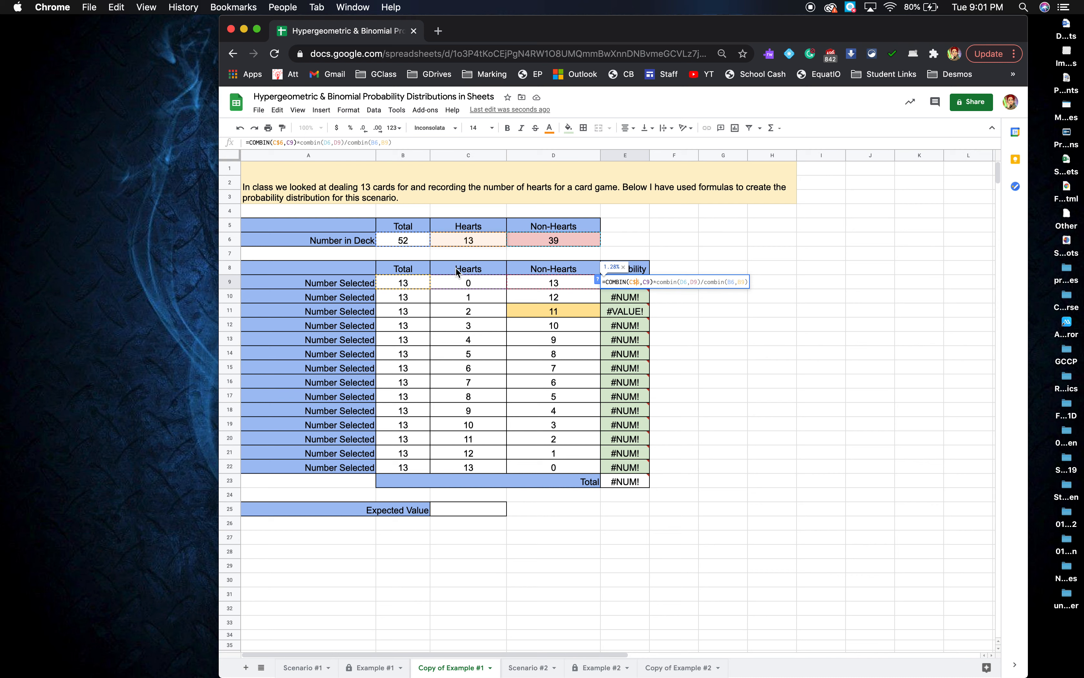
Anchor D$6 and B$6 in E9 and refill to E22, giving probabilities totalling 100%.
left_click(415, 281)
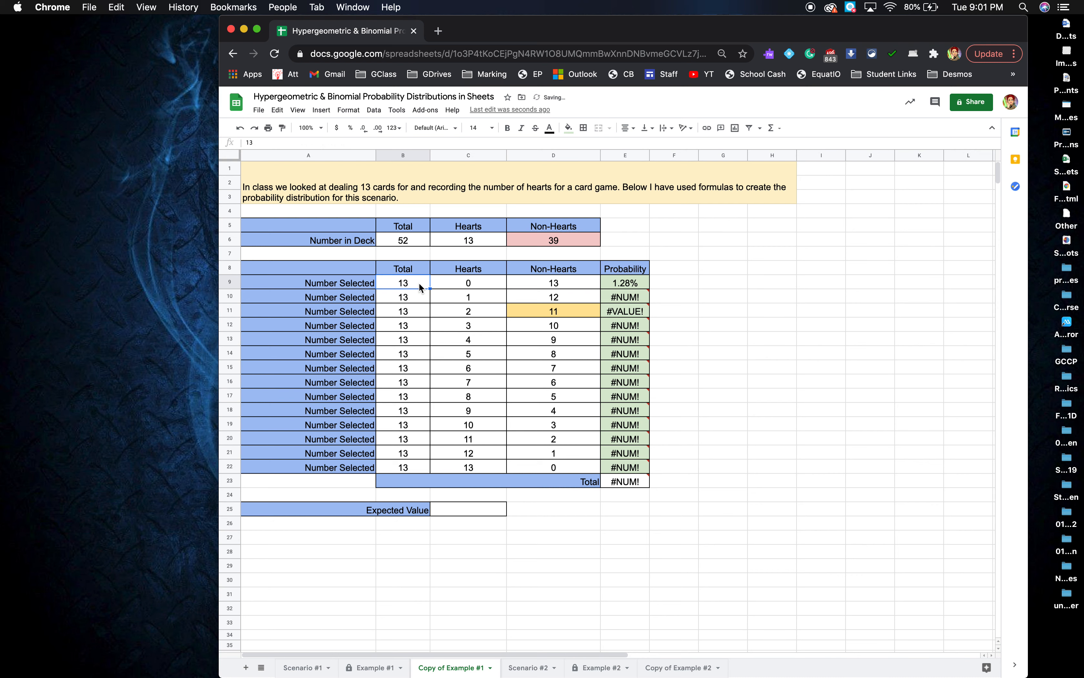
double_click(627, 285)
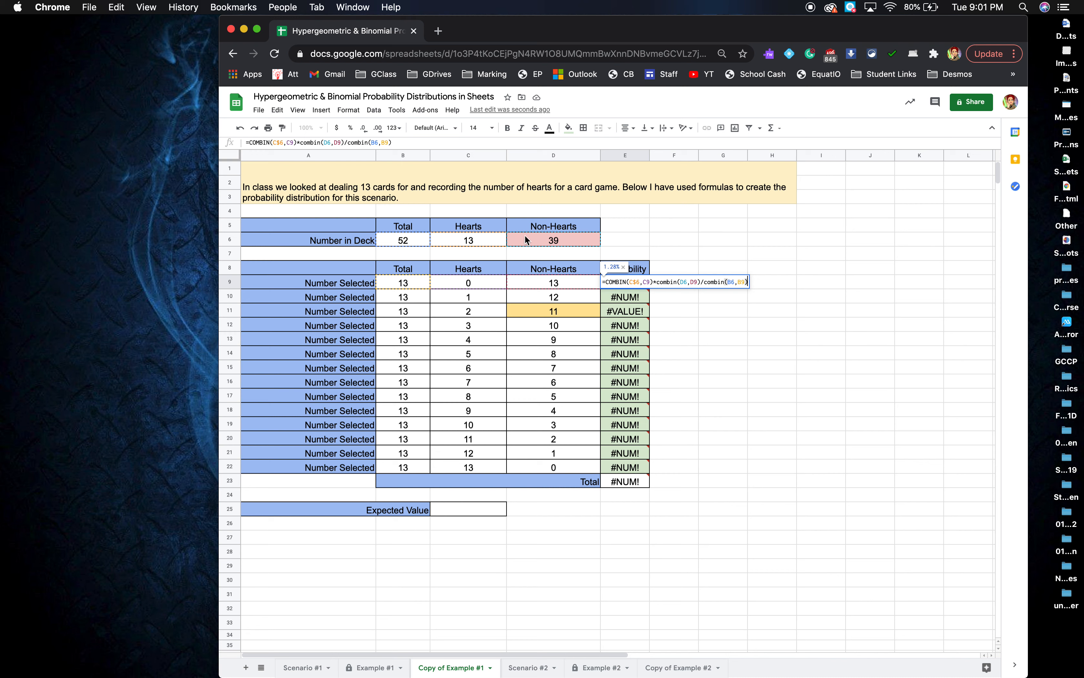
left_click(683, 282)
type("$")
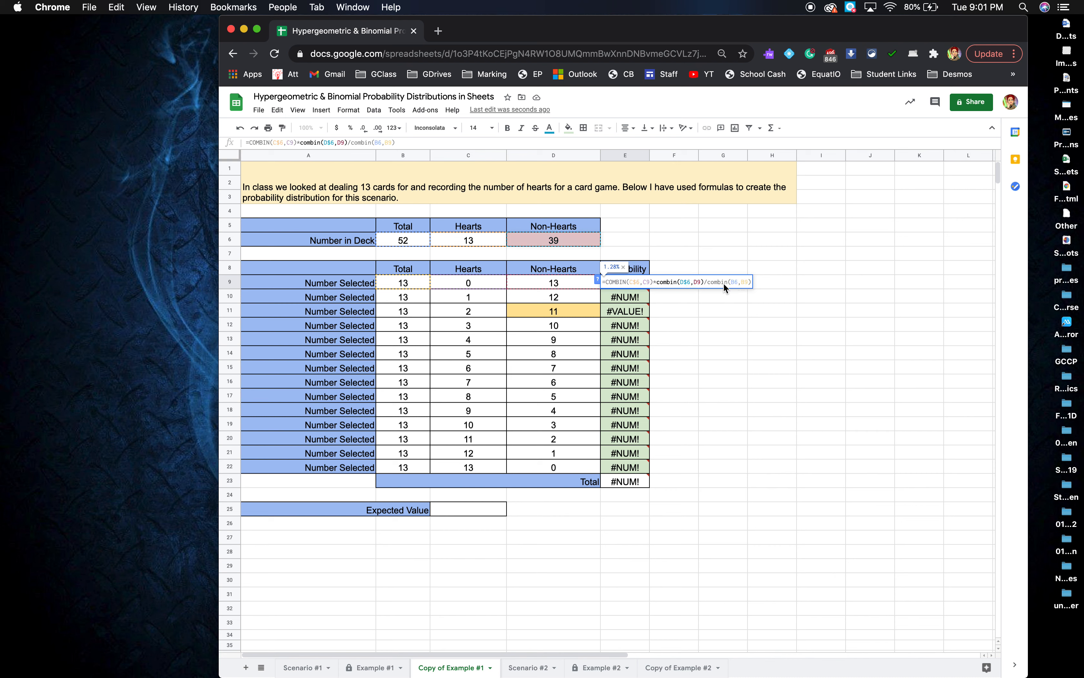
left_click(733, 283)
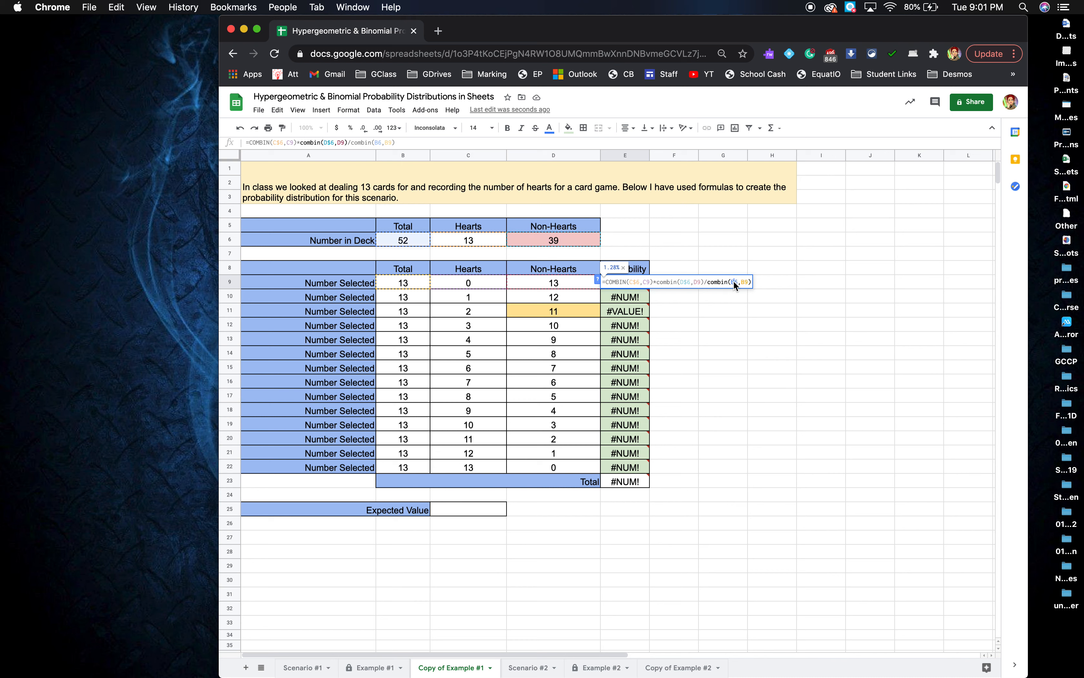
type("$")
key("Return")
left_click(632, 282)
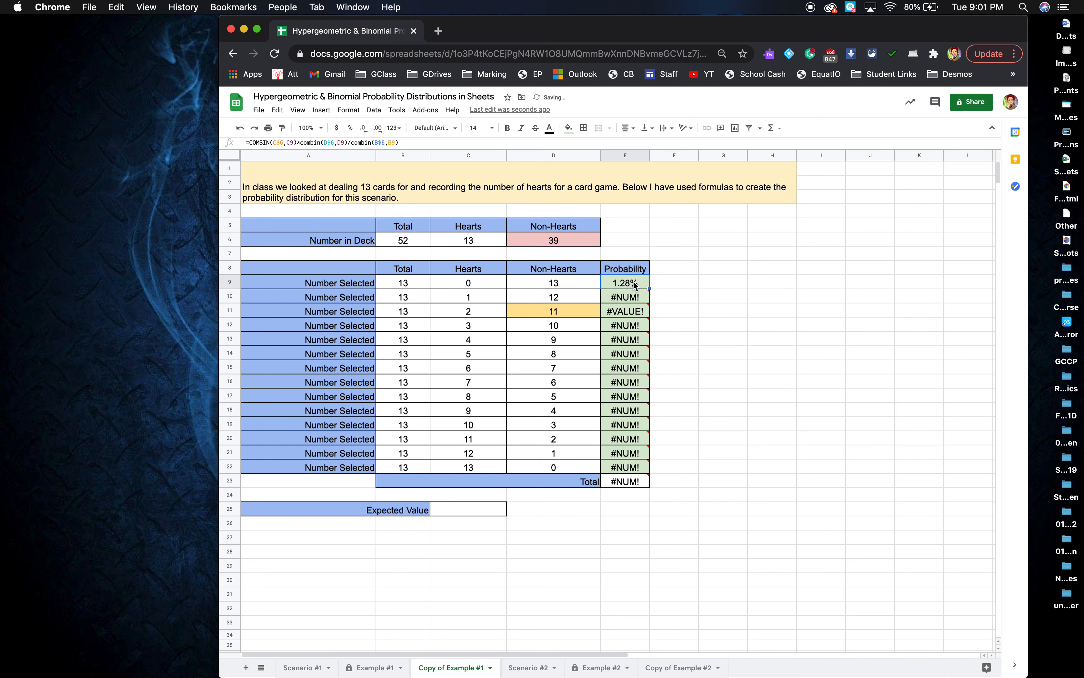
left_click_drag(649, 289, 638, 465)
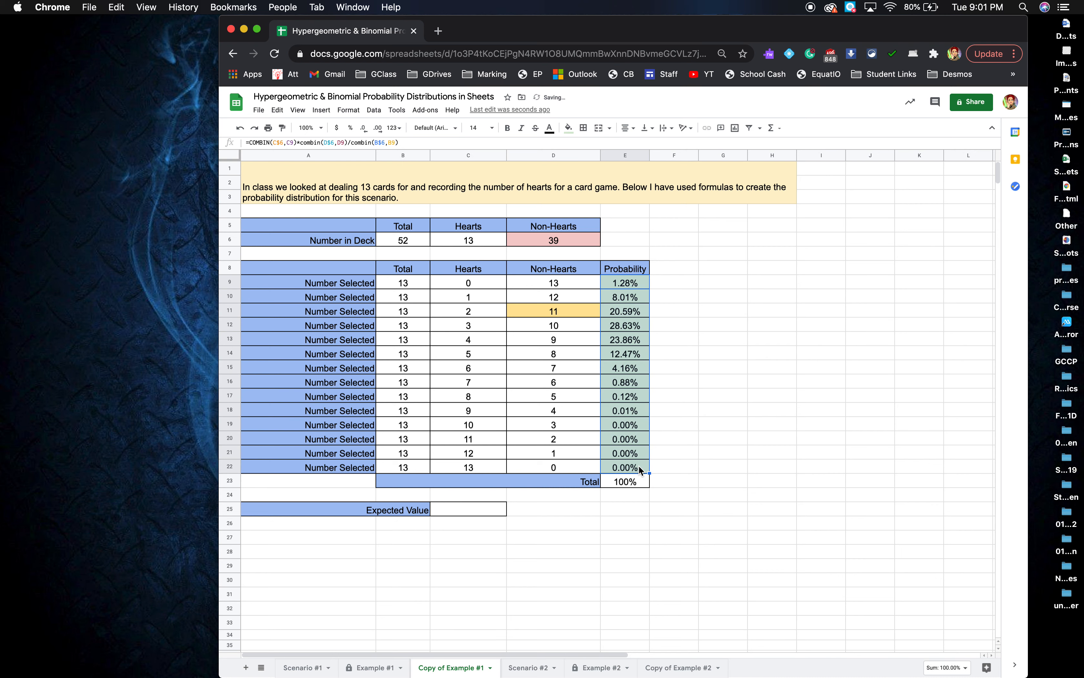
left_click(679, 460)
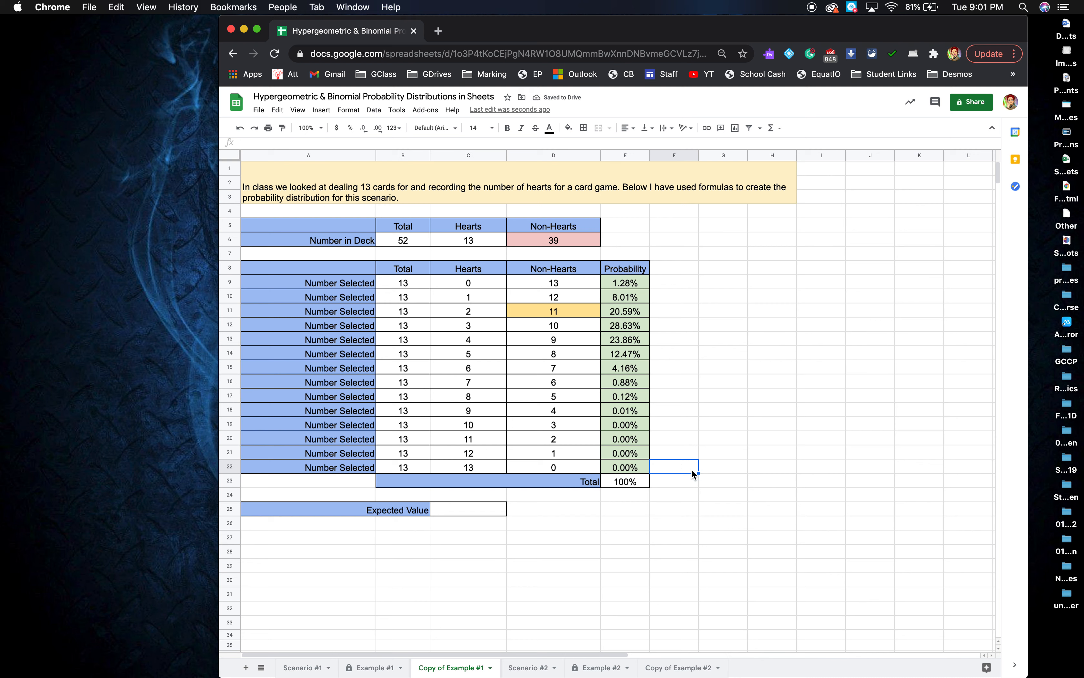
left_click(629, 485)
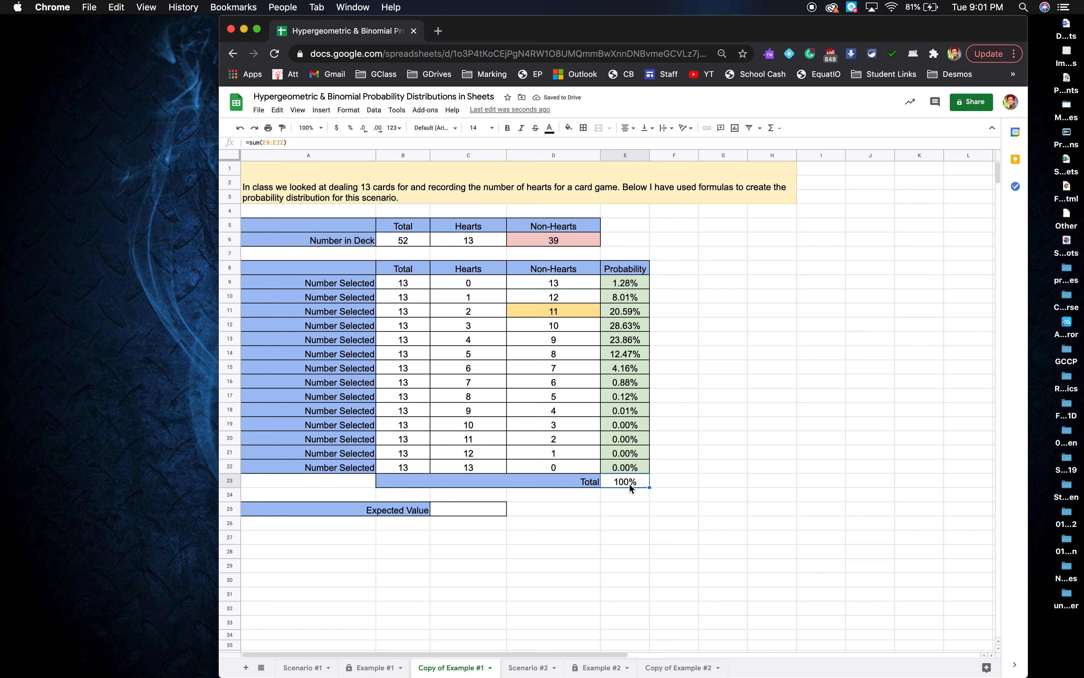
double_click(633, 481)
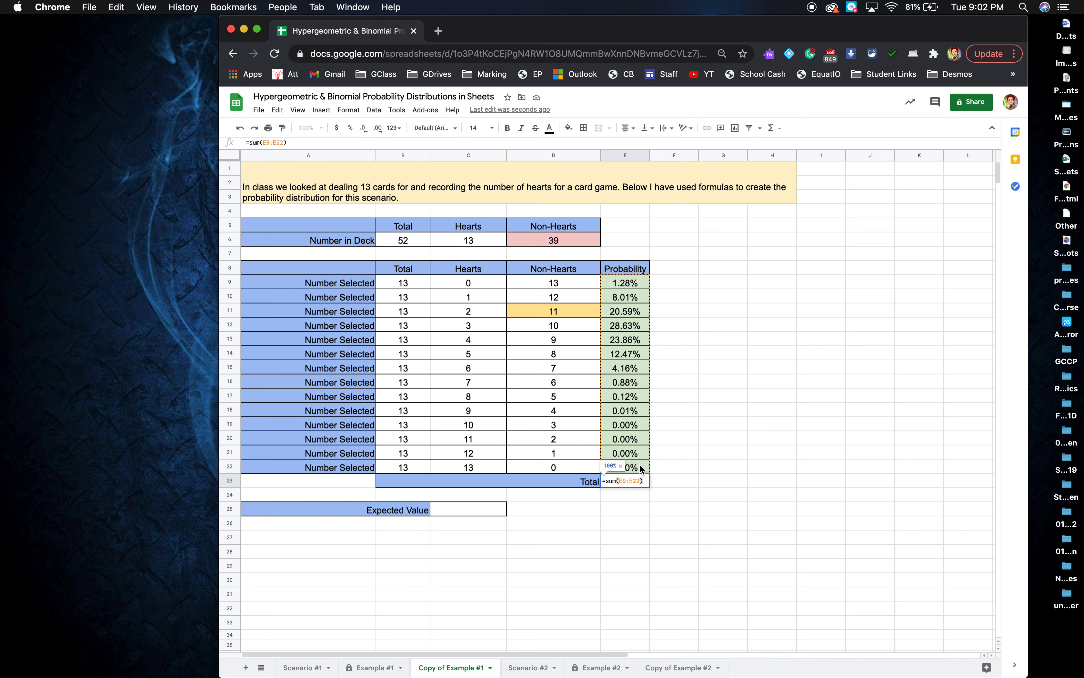
key("Return")
left_click(642, 511)
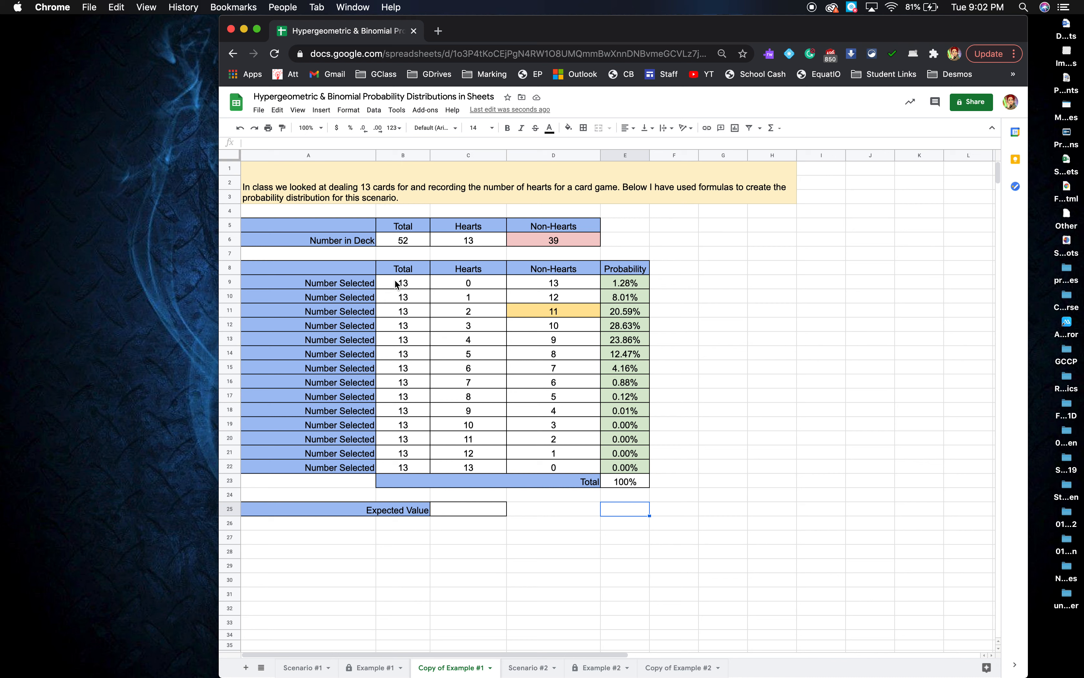
left_click(448, 270)
left_click_drag(448, 274, 624, 470)
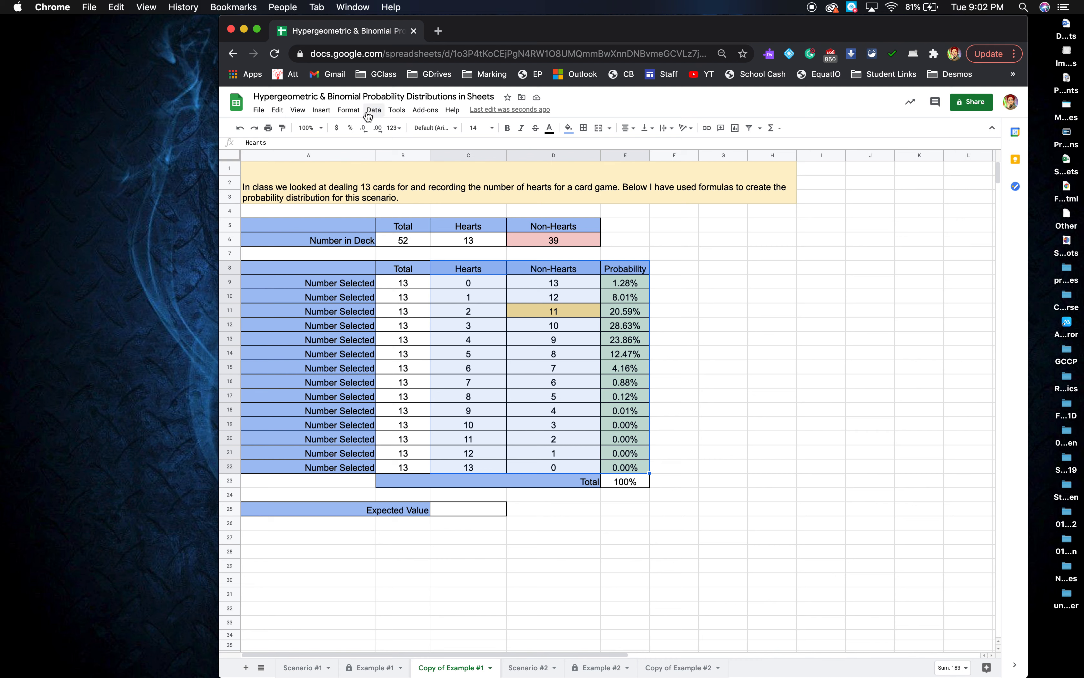
Insert a column chart of the selected hearts data and drag it off the table.
left_click(321, 111)
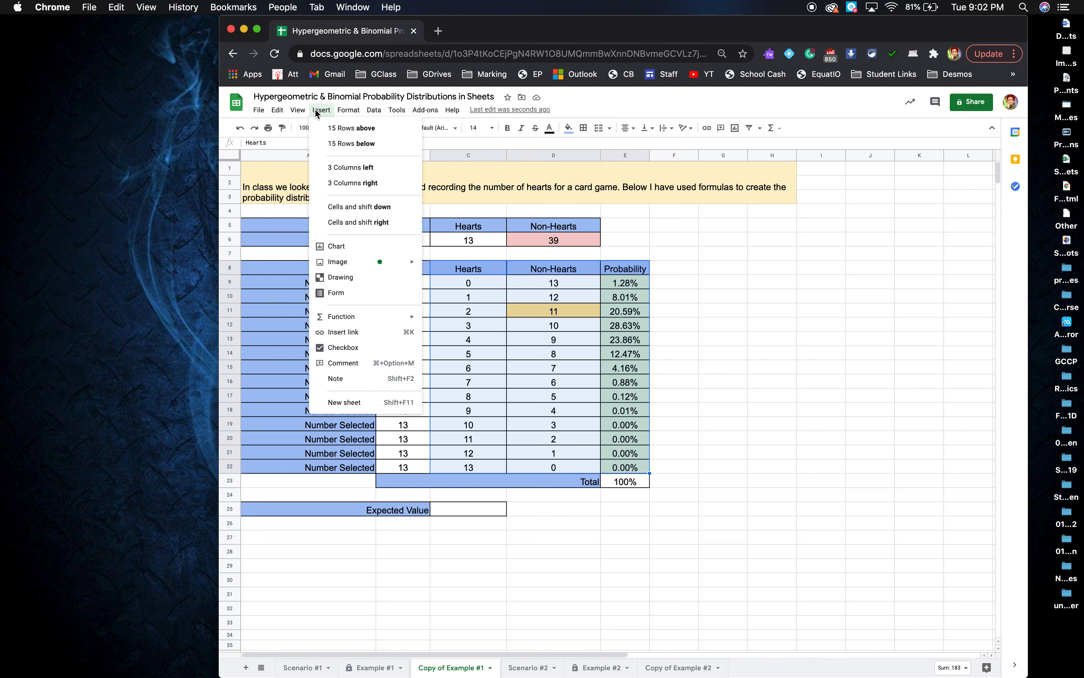
left_click(335, 242)
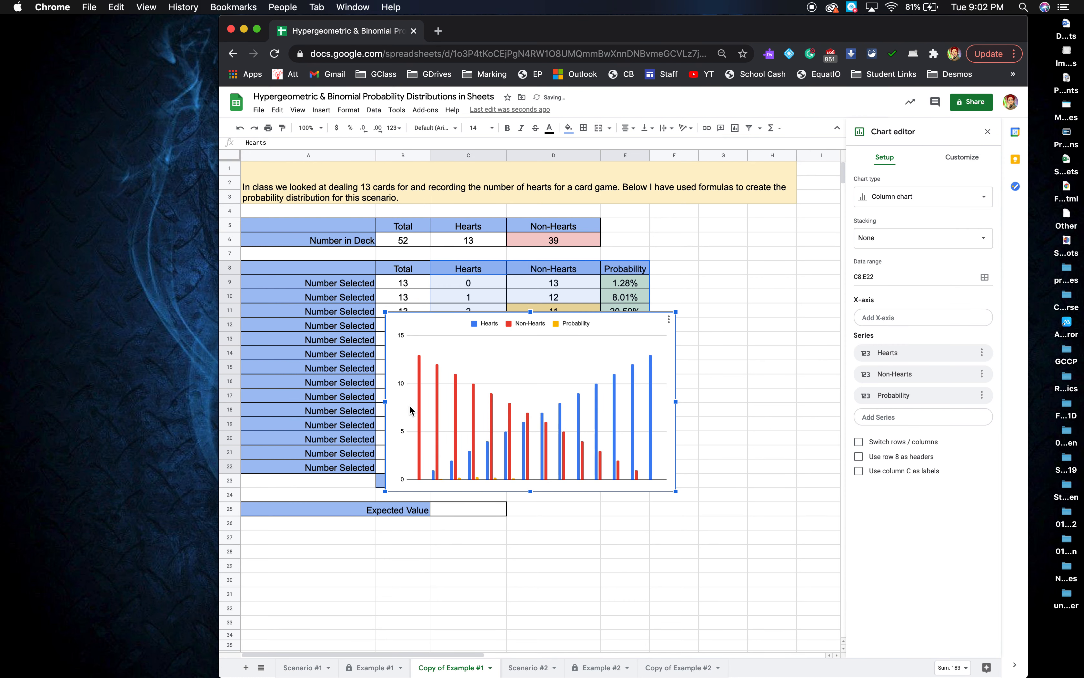
left_click(633, 460)
left_click(616, 320)
left_click_drag(616, 320, 583, 507)
Use Hearts as the X-axis, keep only the Probability series, and place the chart beside the table.
scroll(582, 506, "down", 1)
left_click(892, 319)
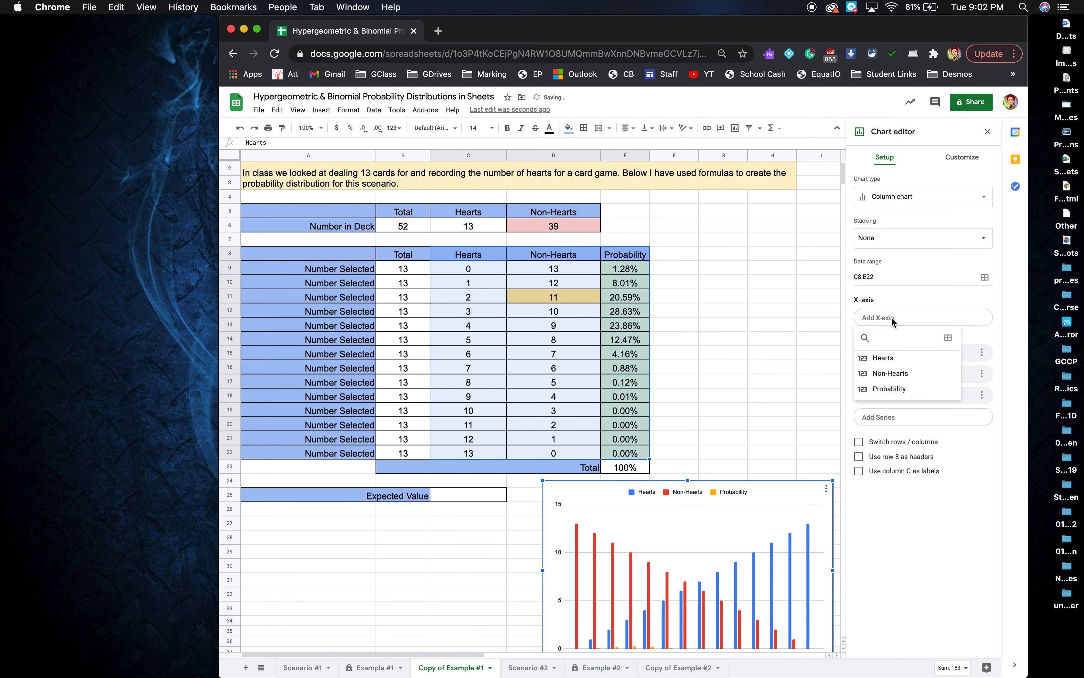
left_click(886, 362)
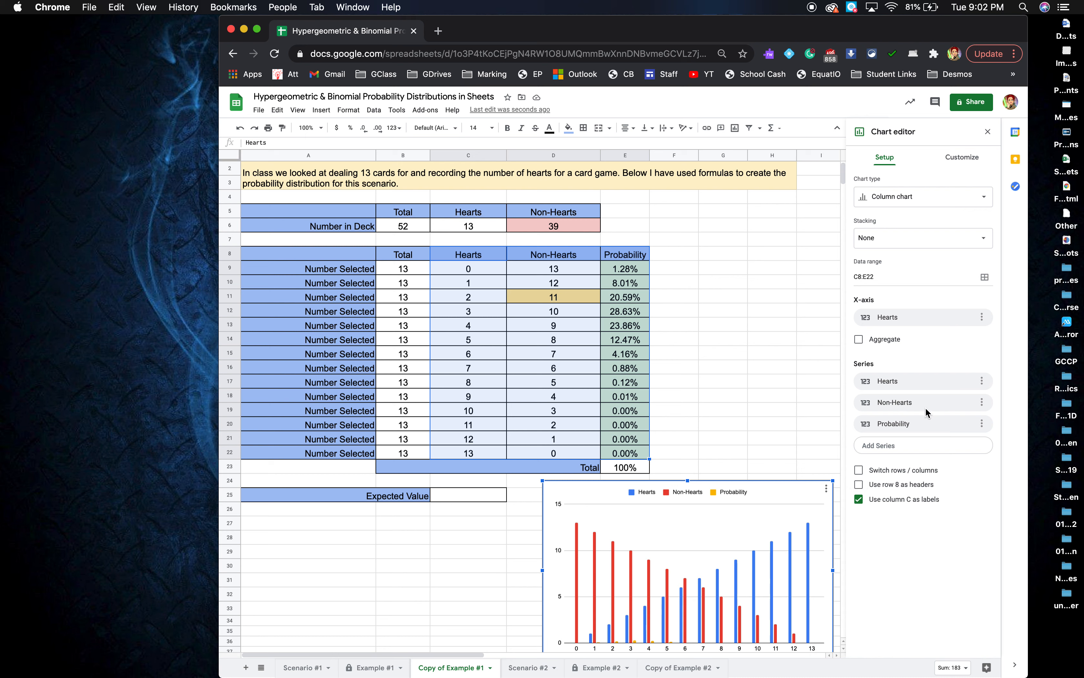
left_click(981, 381)
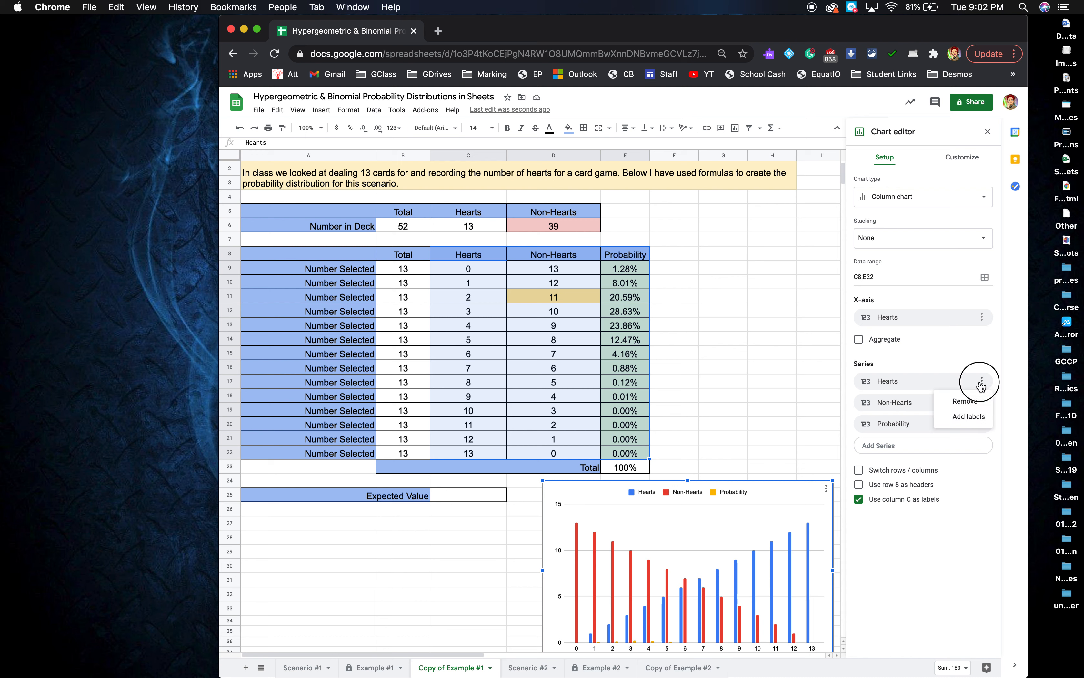
left_click(965, 401)
left_click(981, 387)
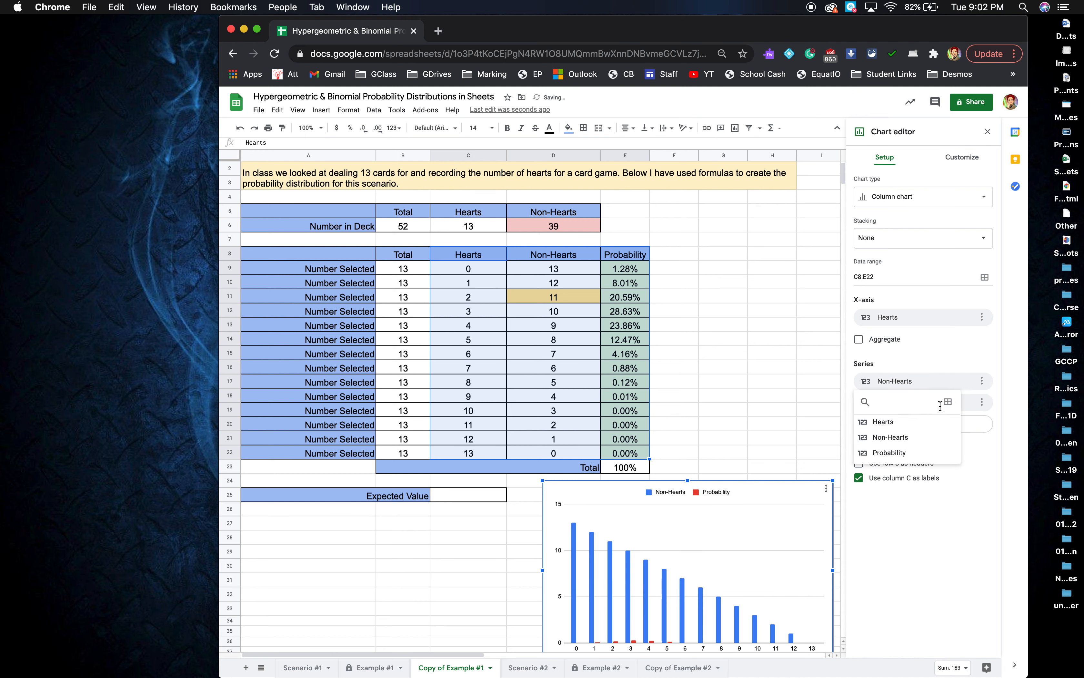
left_click(916, 423)
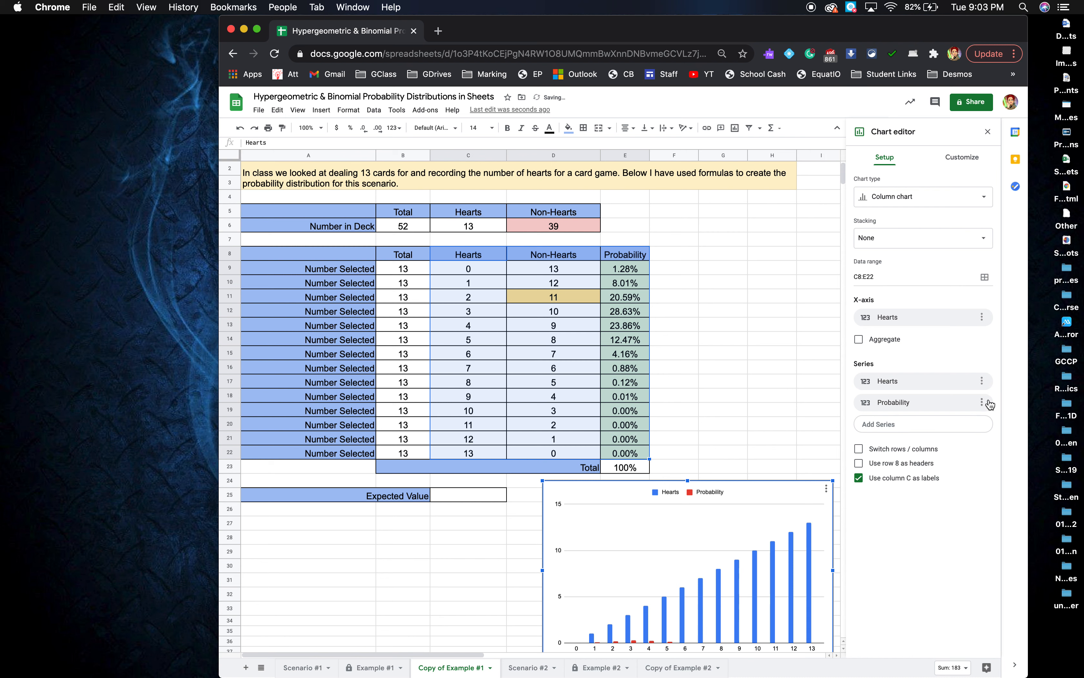
left_click(981, 381)
left_click(965, 401)
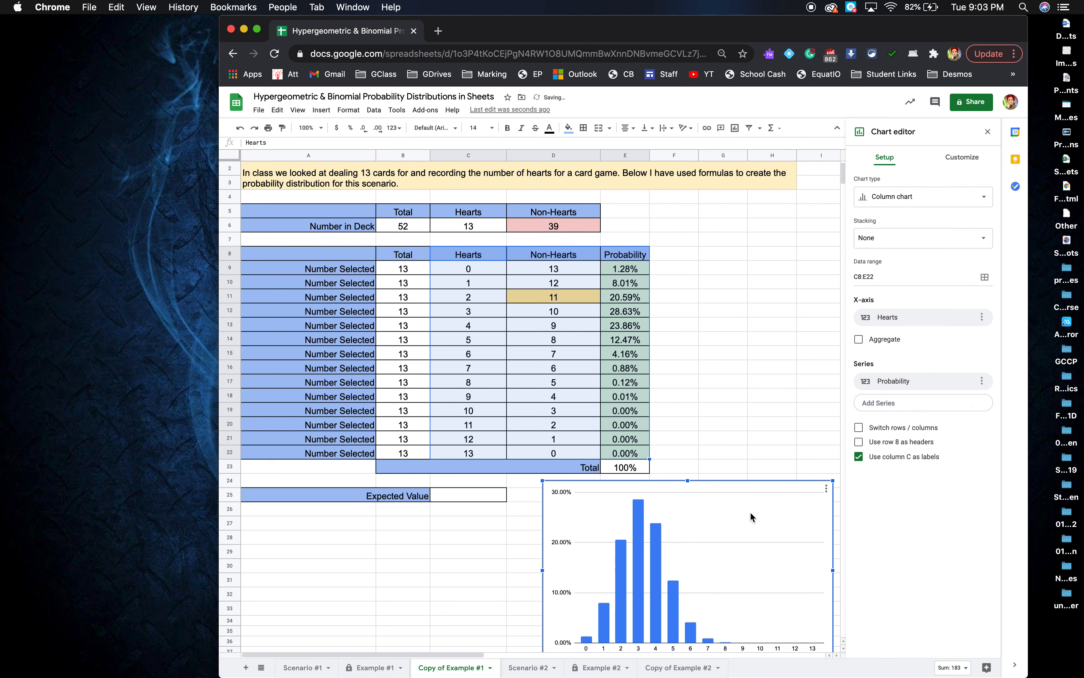
left_click_drag(751, 482, 864, 254)
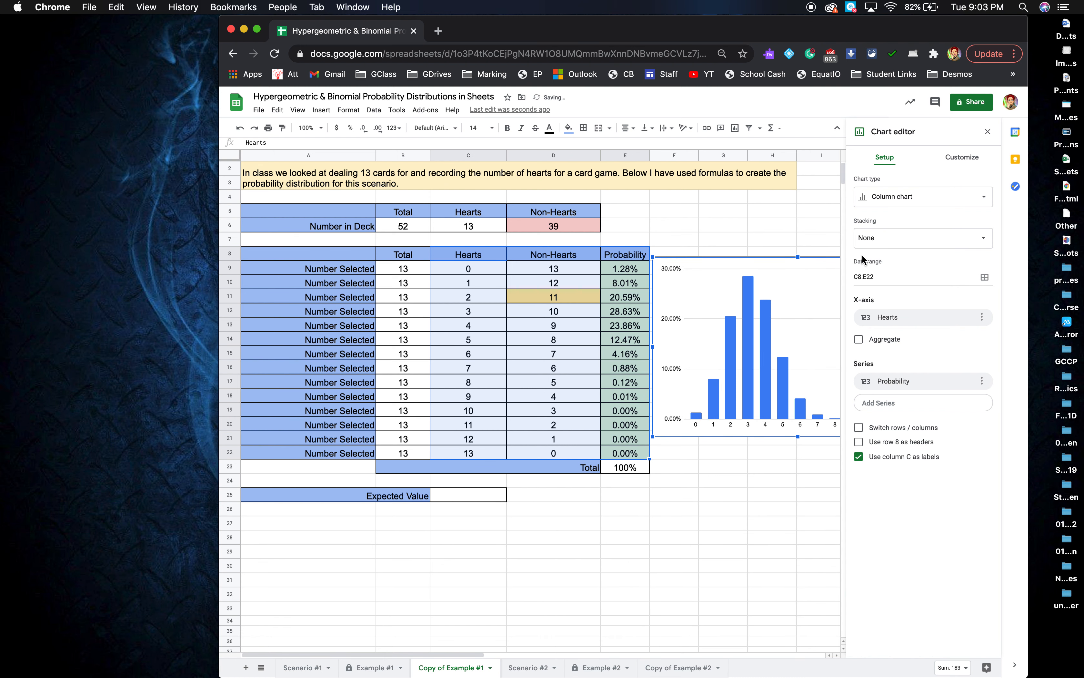
Title the chart 'Probability Distribution of Number of Hearts Dealt'.
left_click(962, 157)
left_click(903, 208)
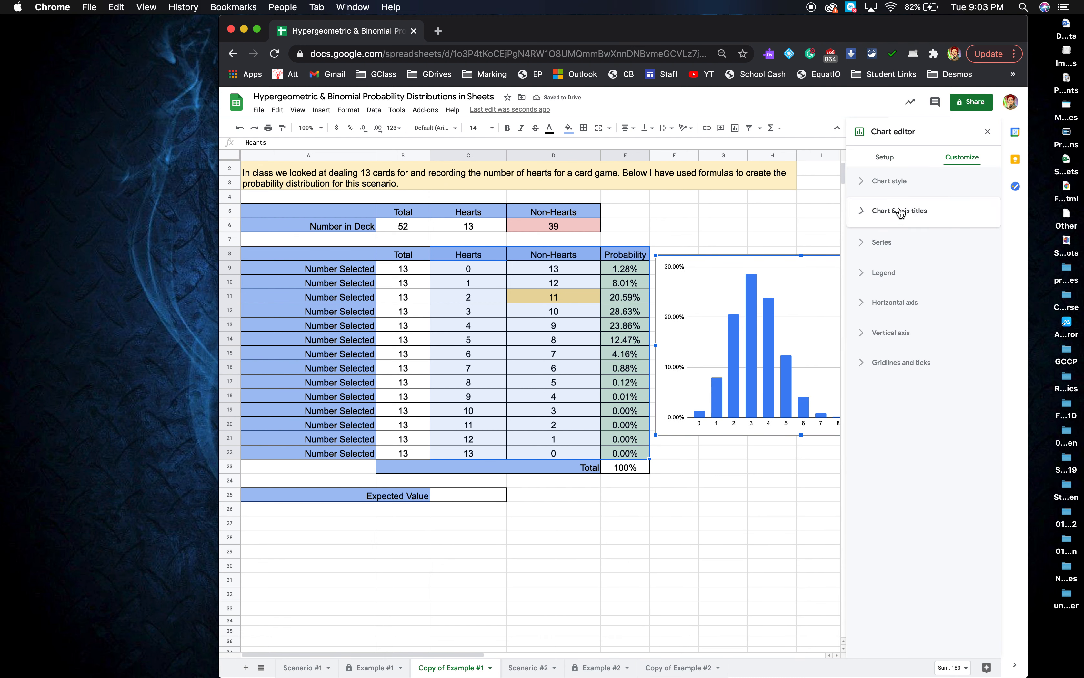
left_click(892, 287)
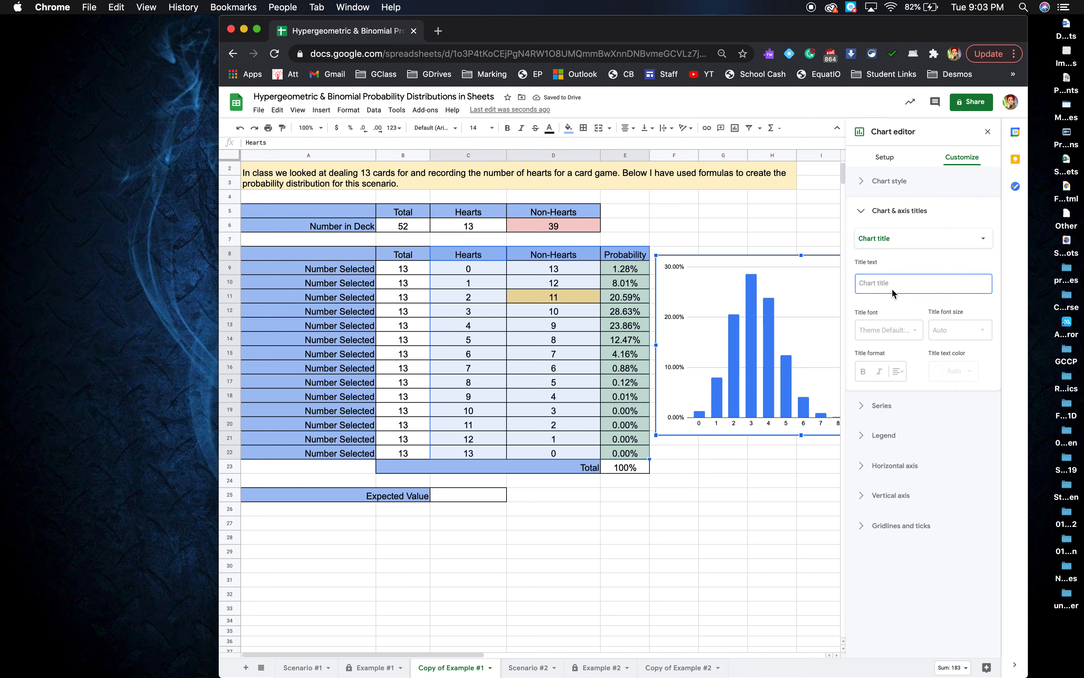
type("Pro")
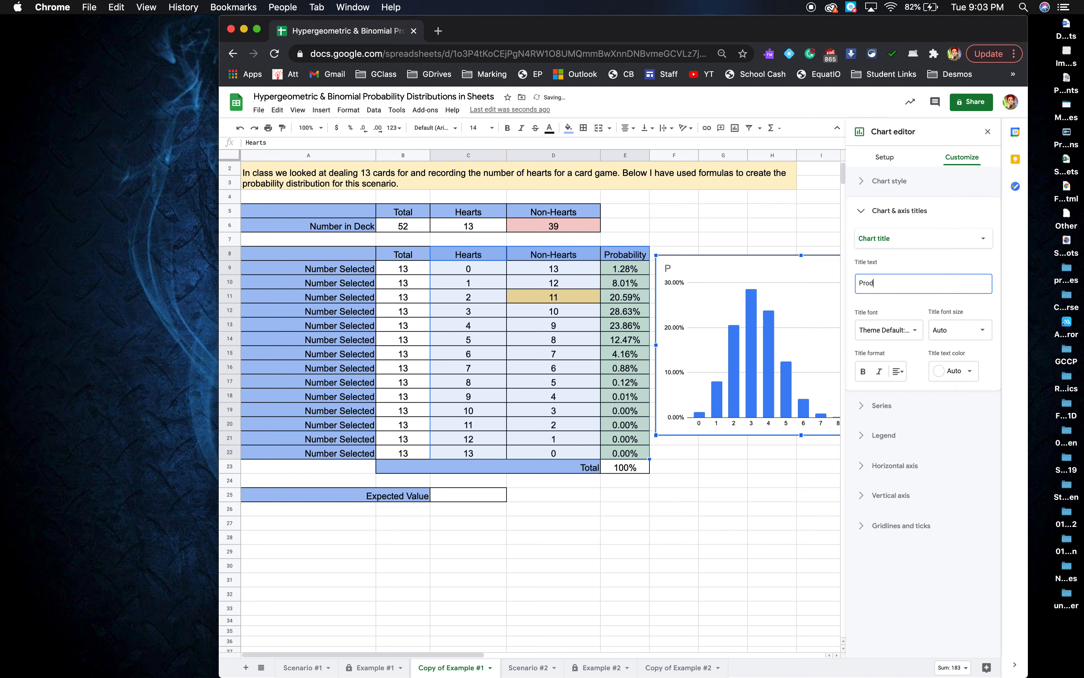
type("d")
key("BackSpace")
type("pab")
key("BackSpace")
type("bability Distributi")
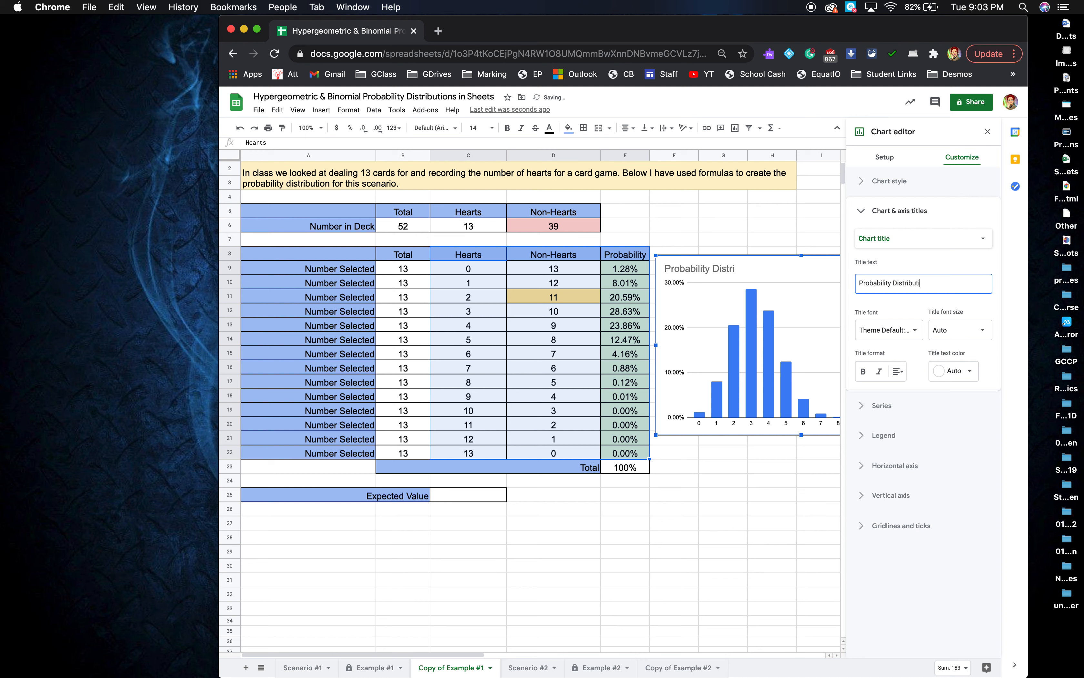
type("on of Number of H")
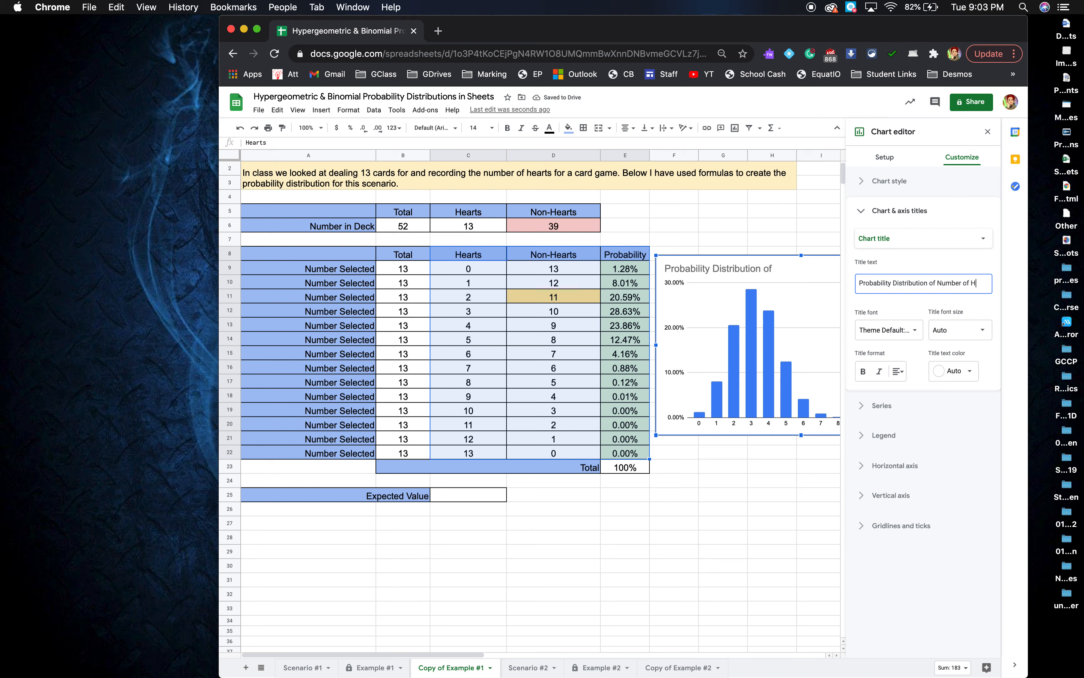
type("earts Dealt")
Label the horizontal axis 'Number of Hearts Dealt' and the vertical axis 'Probability'.
left_click(953, 245)
left_click(920, 267)
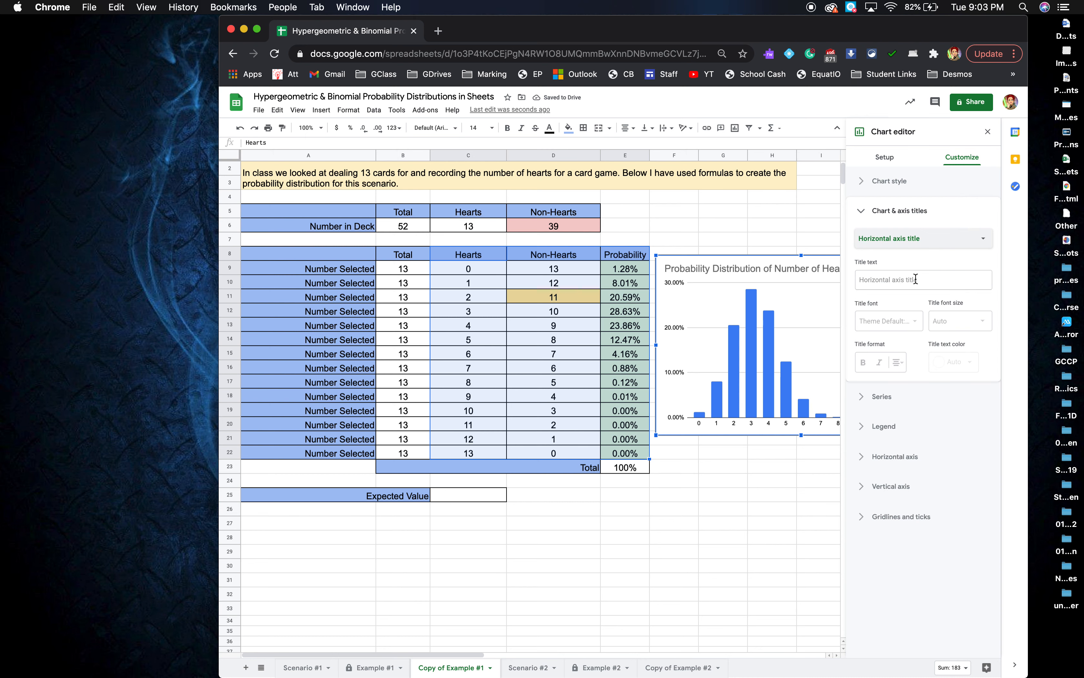
left_click(916, 279)
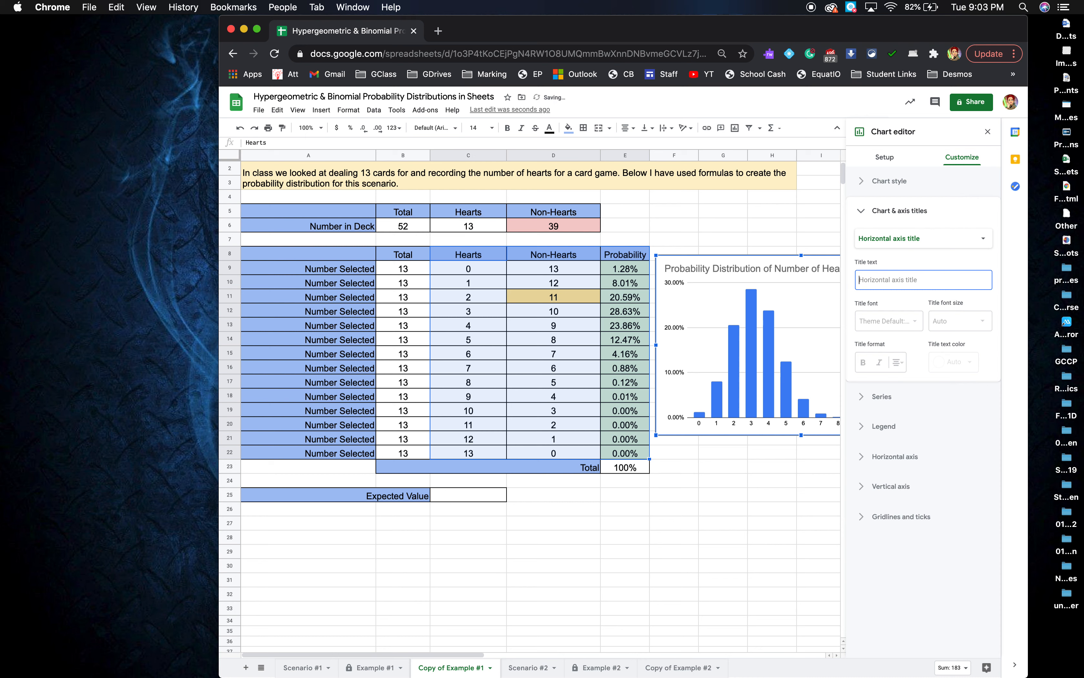
type("Number of Hearts")
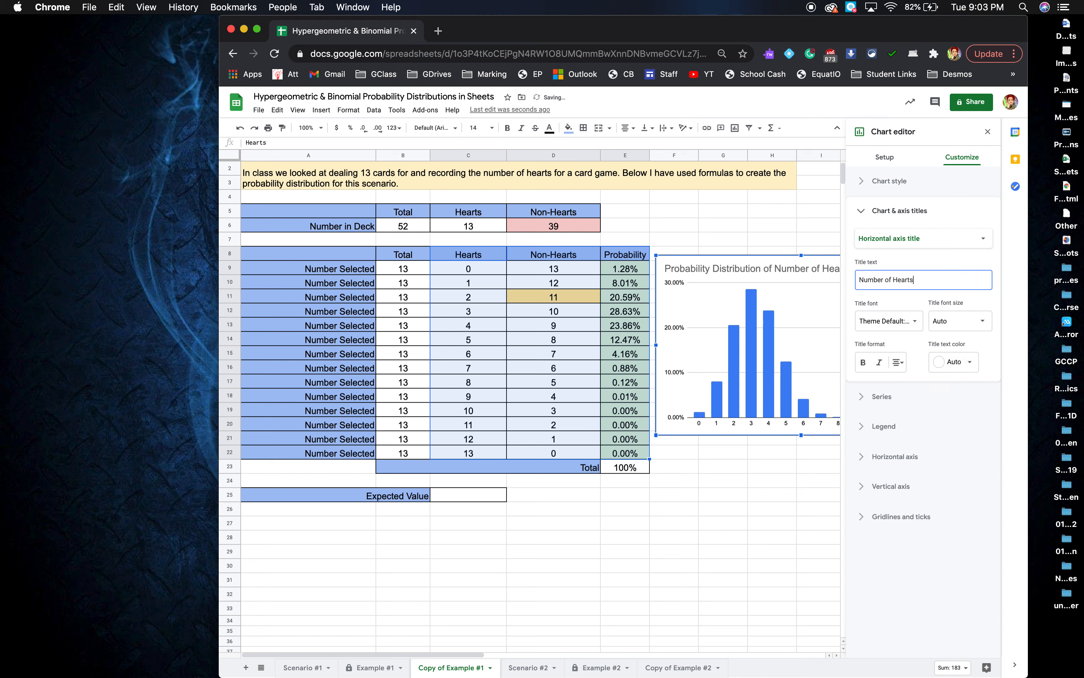
type(" Dealt")
left_click(956, 245)
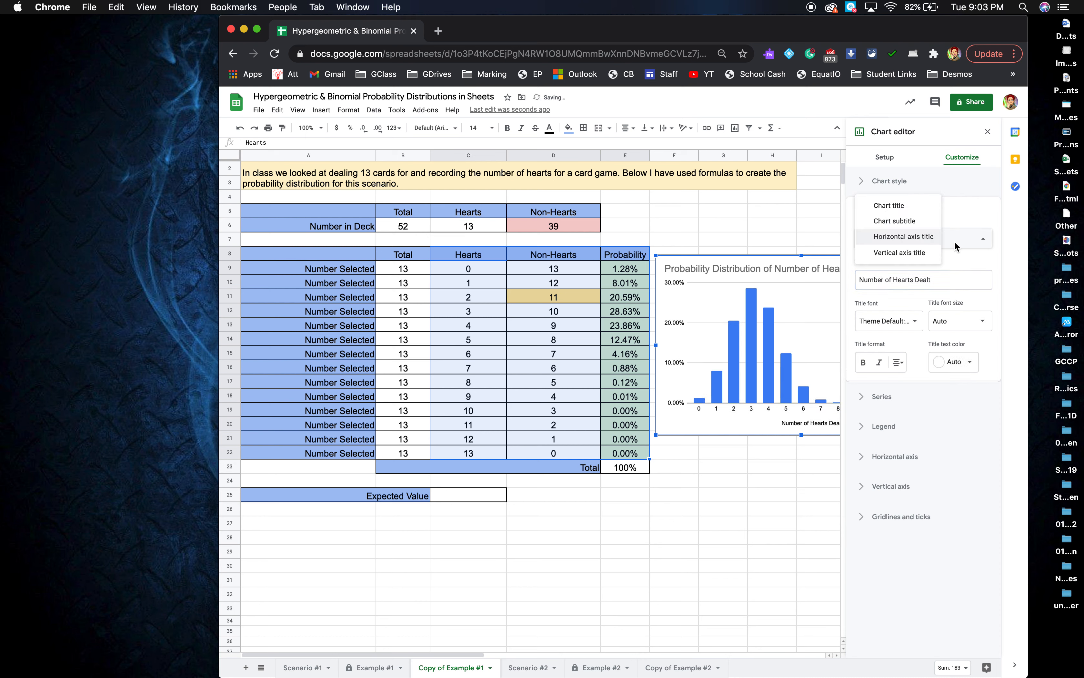
left_click(923, 252)
left_click(911, 278)
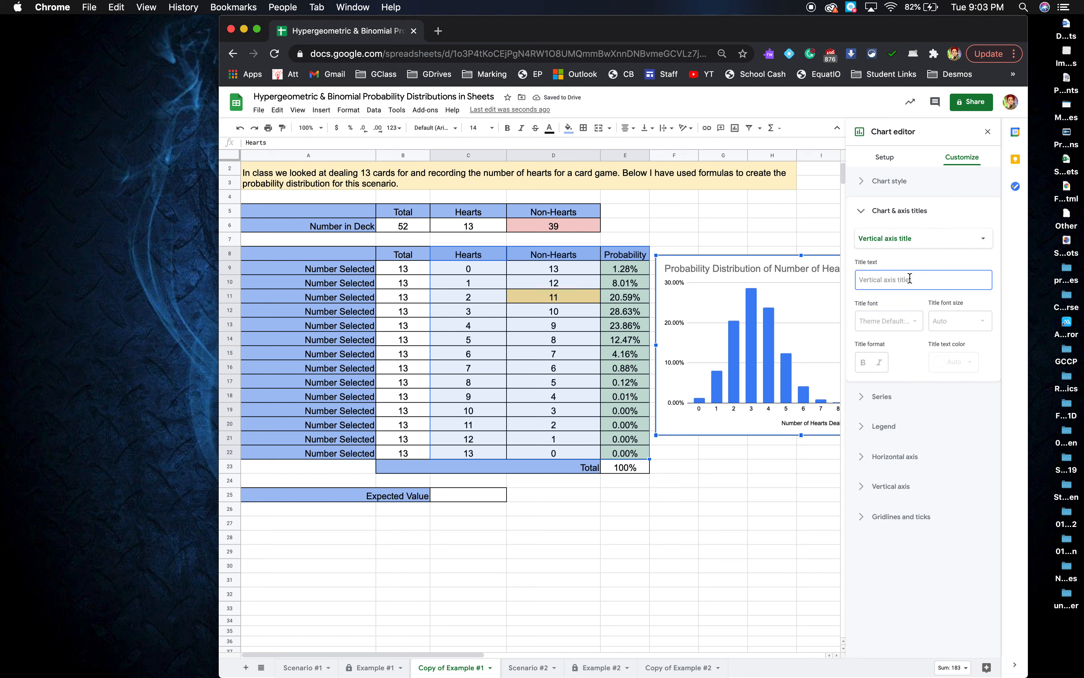
type("Probability")
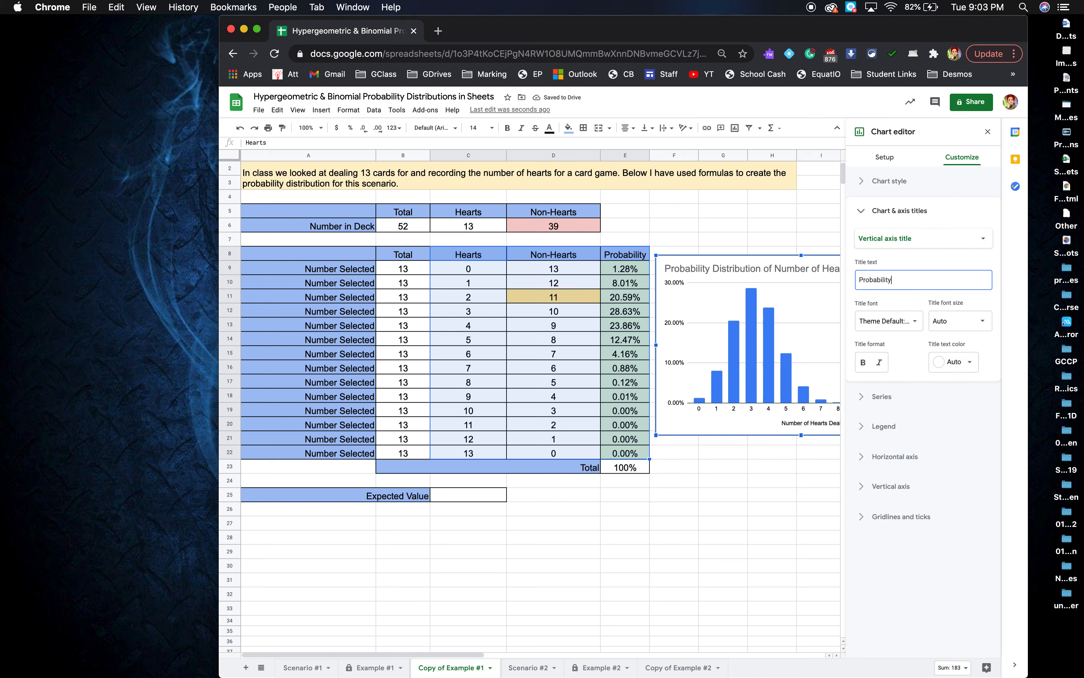
left_click(757, 479)
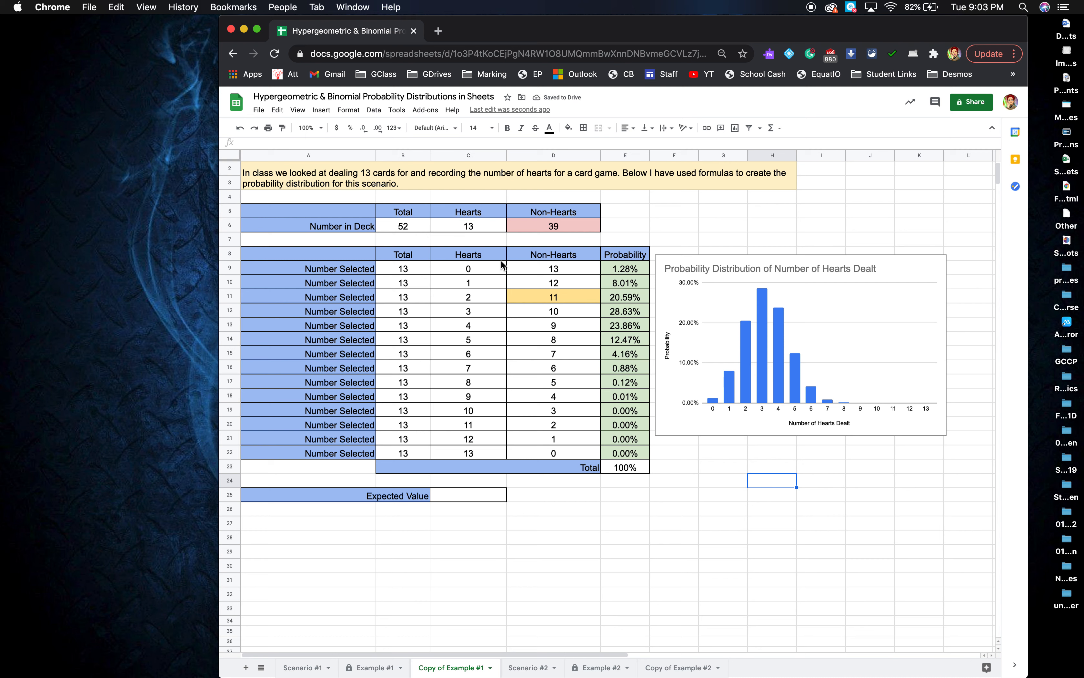
Try 10 hearts in C6 to recalculate the probabilities, then restore it to 13.
left_click(489, 225)
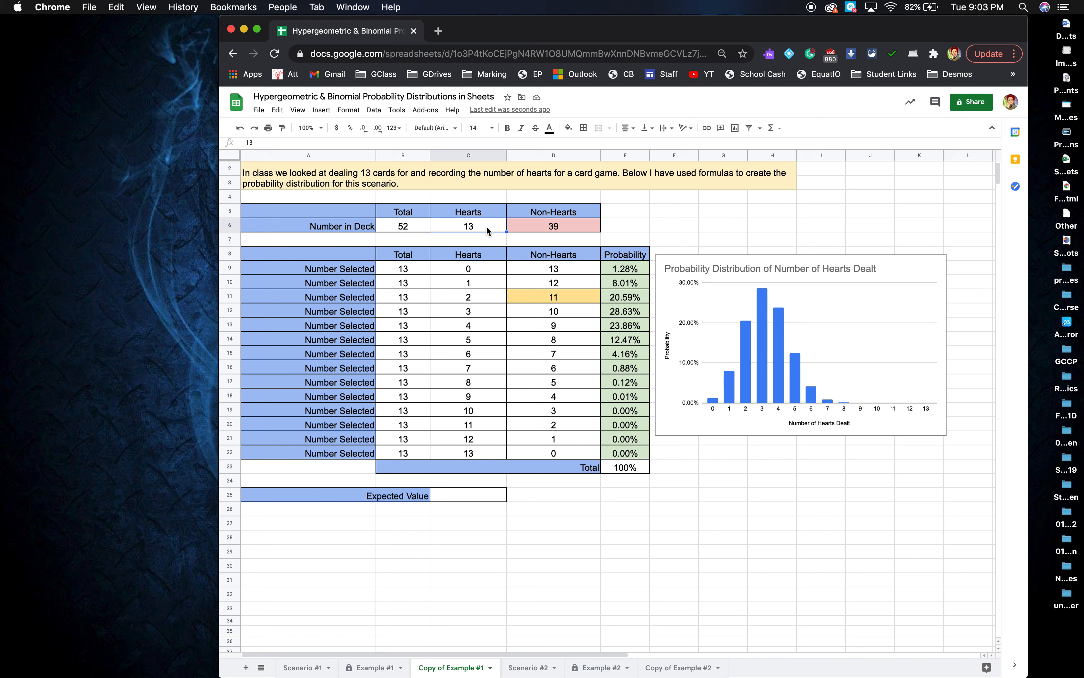
type("10")
key("Return")
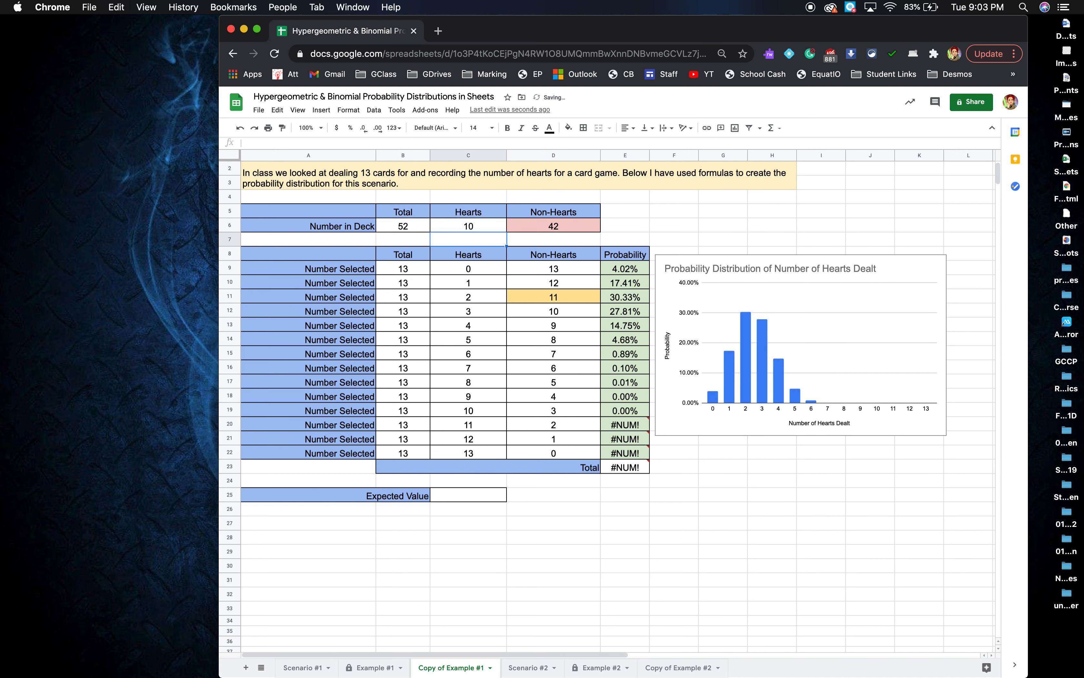
left_click(480, 221)
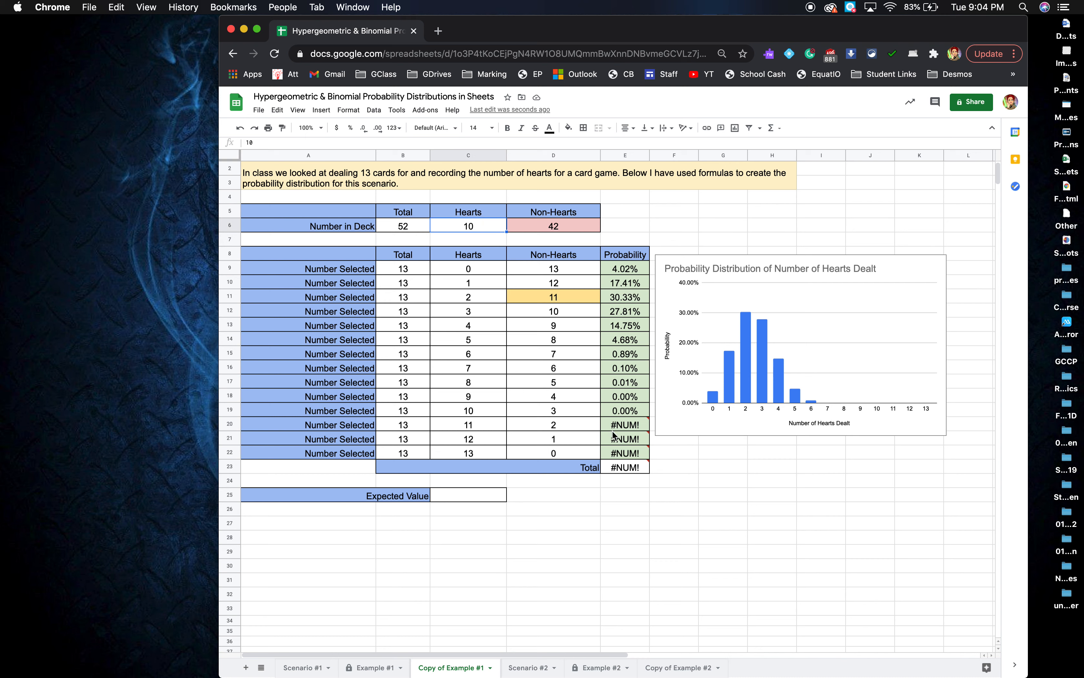
mouse_move(621, 450)
type("13")
key("Return")
Select the 10–13 hearts probabilities in E19:E22 and widen the Probability column E.
left_click(484, 497)
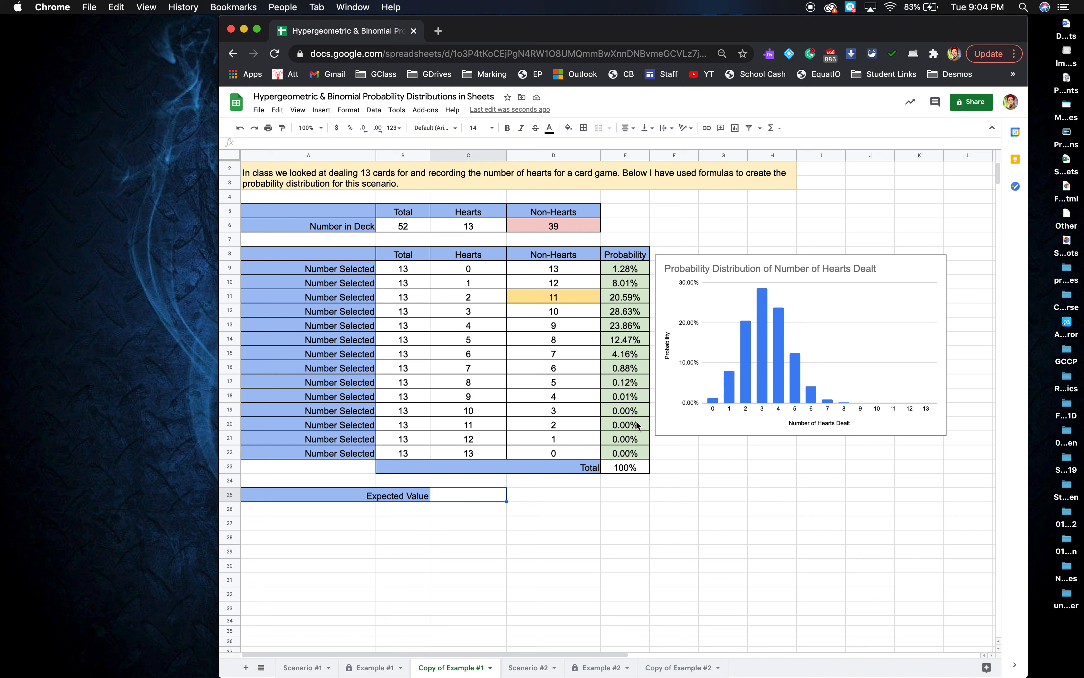
left_click_drag(632, 453, 634, 409)
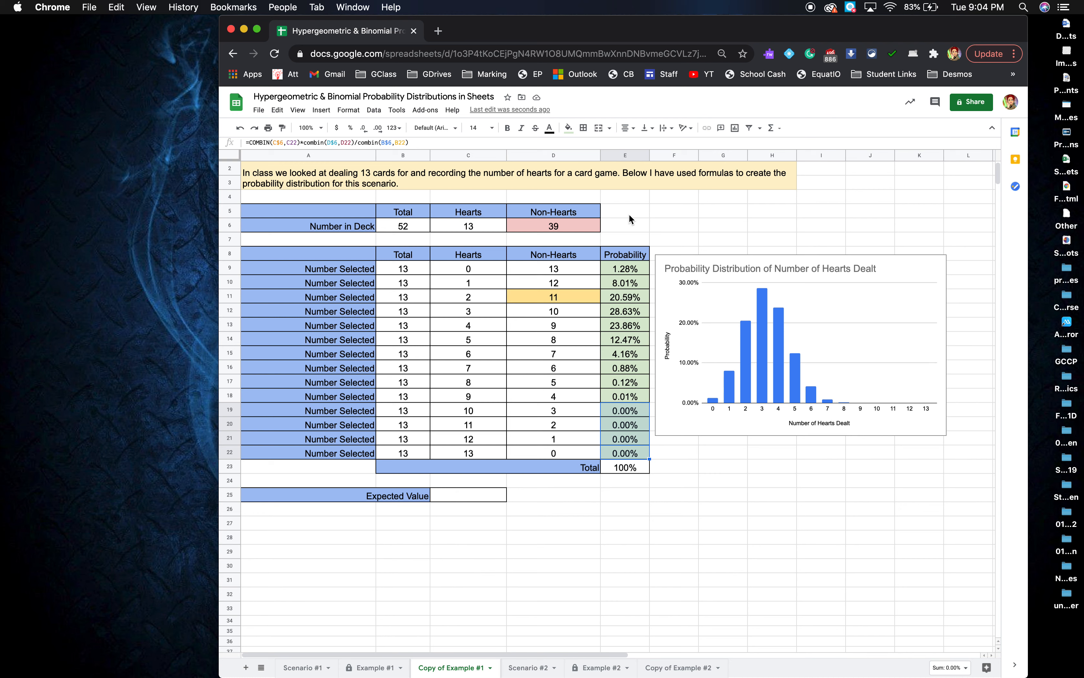
left_click_drag(649, 155, 672, 155)
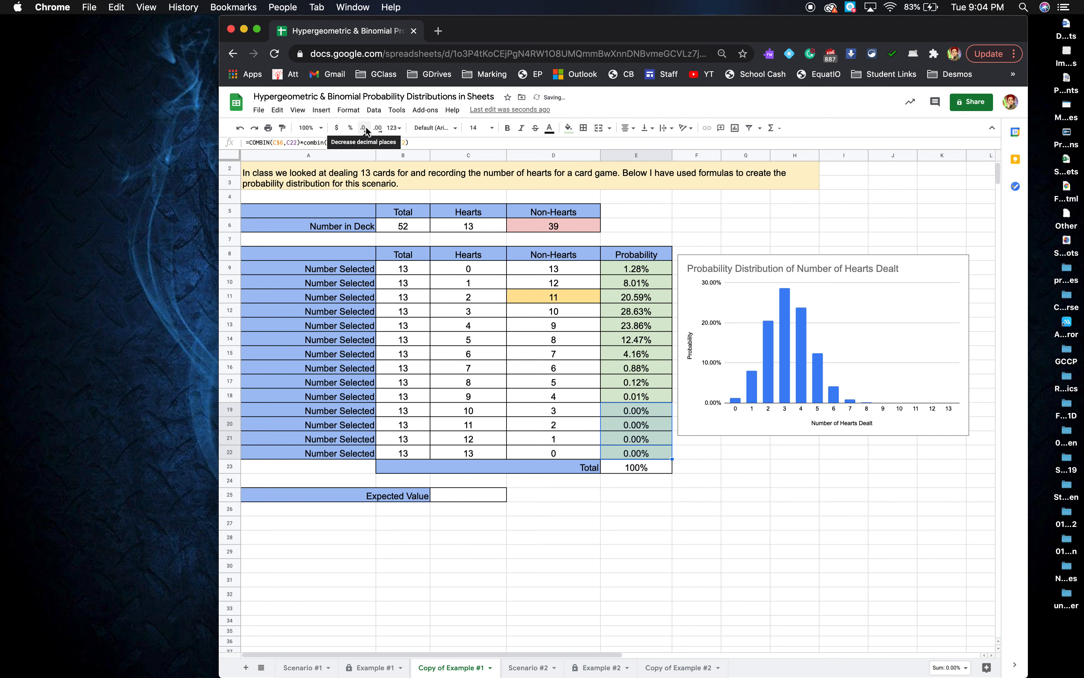
Show ten decimal places in E19:E22, e.g. 0.0004116060% instead of 0.00%.
left_click(378, 130)
left_click(378, 129)
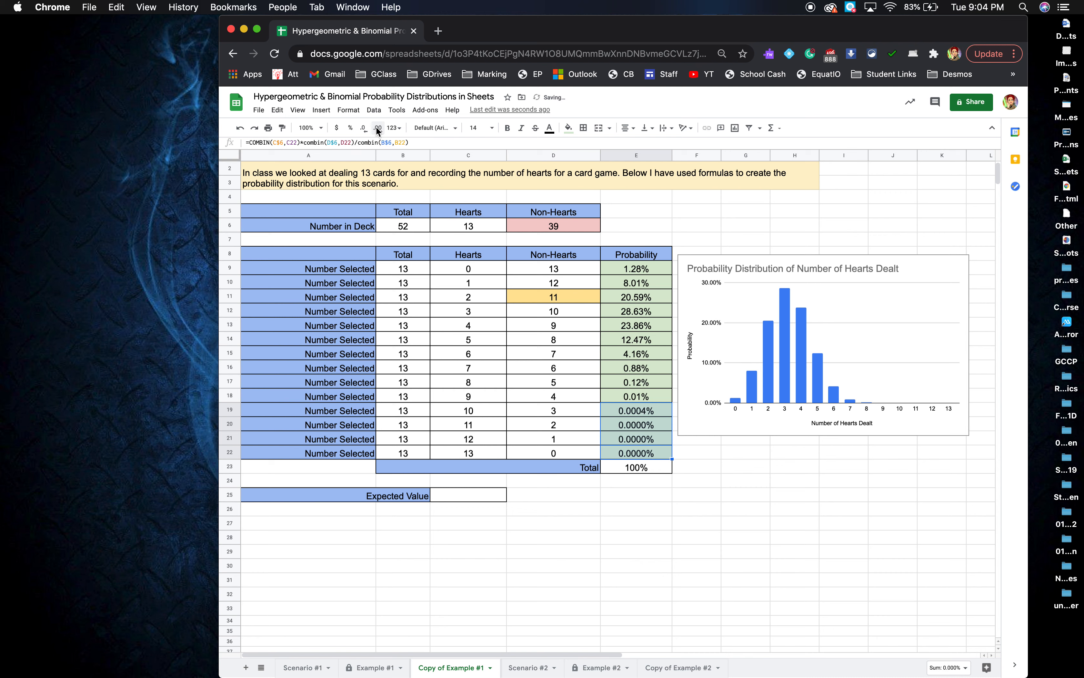
left_click(377, 129)
left_click(377, 129)
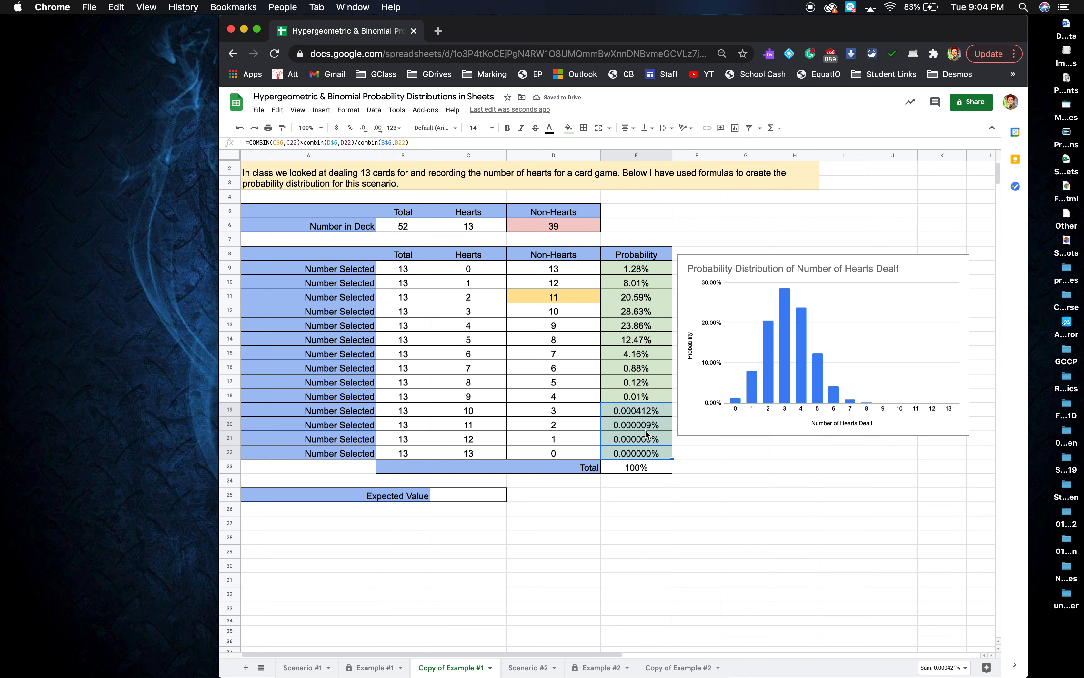
left_click(379, 128)
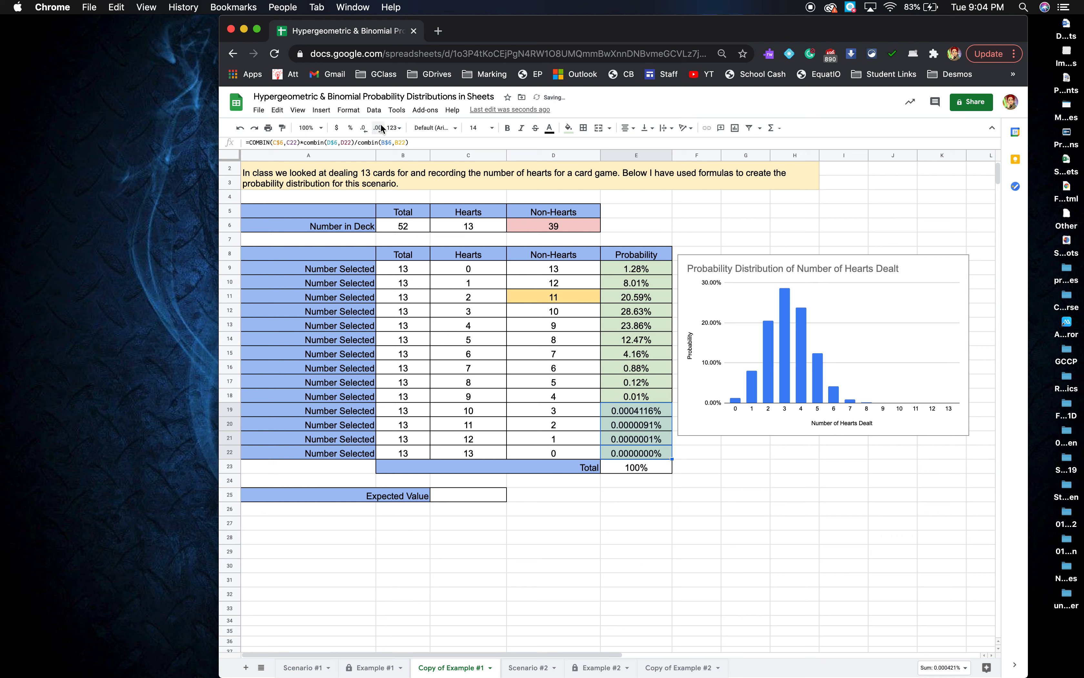
left_click(379, 128)
left_click(379, 128)
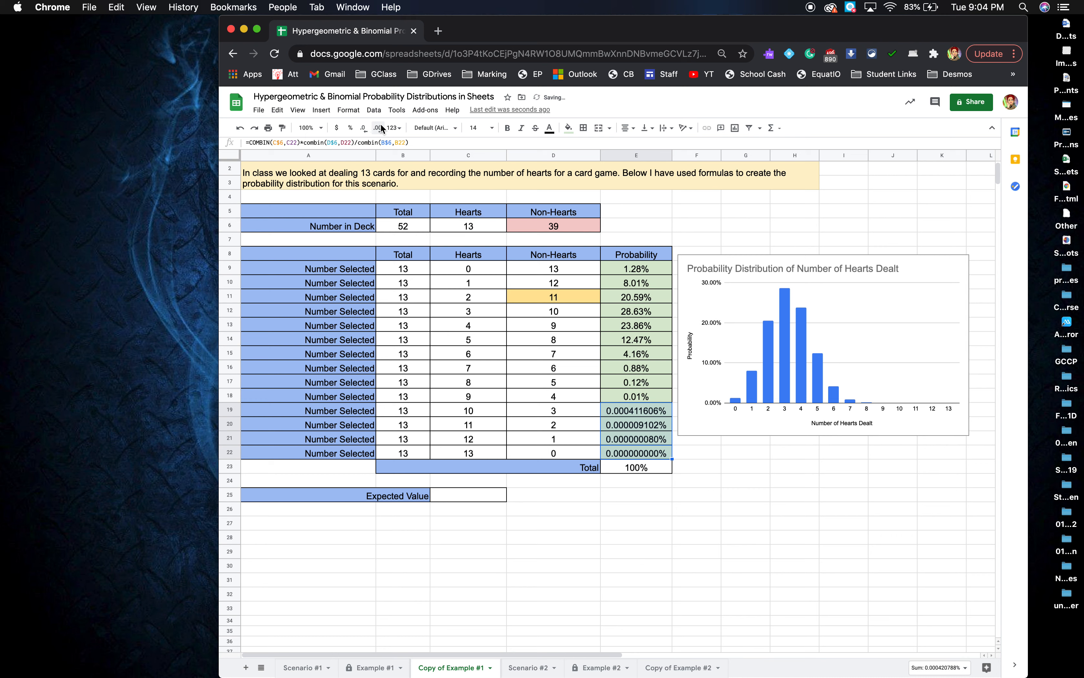
left_click(381, 128)
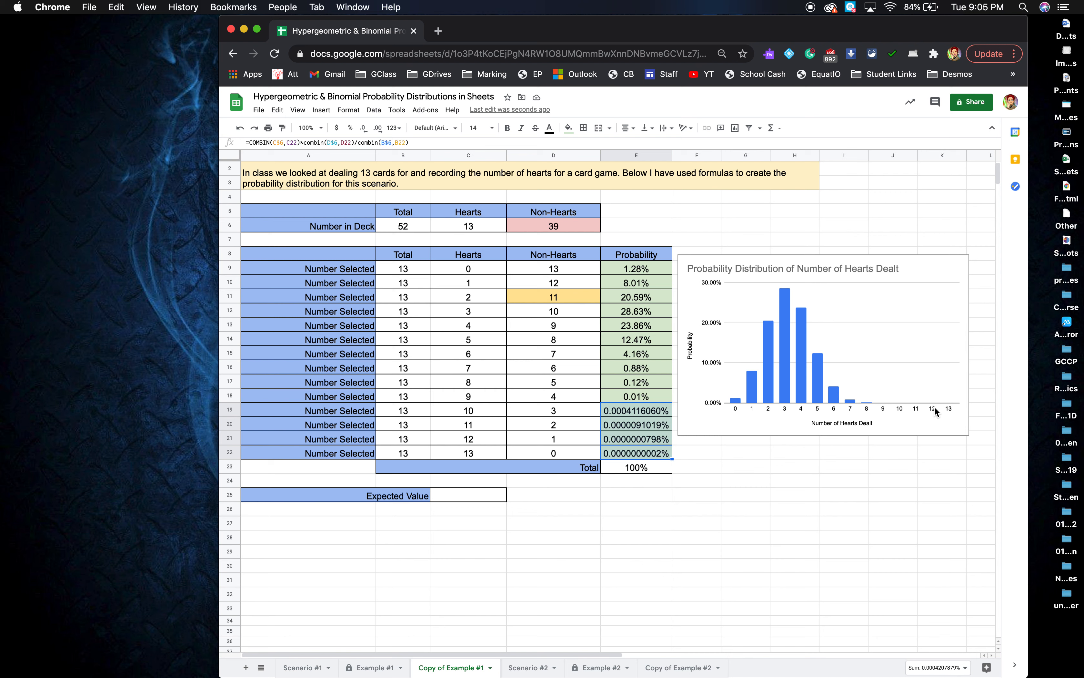
Resize the hearts chart so it spans rows 5 to 23 beside the table.
left_click(910, 428)
left_click_drag(823, 435, 831, 611)
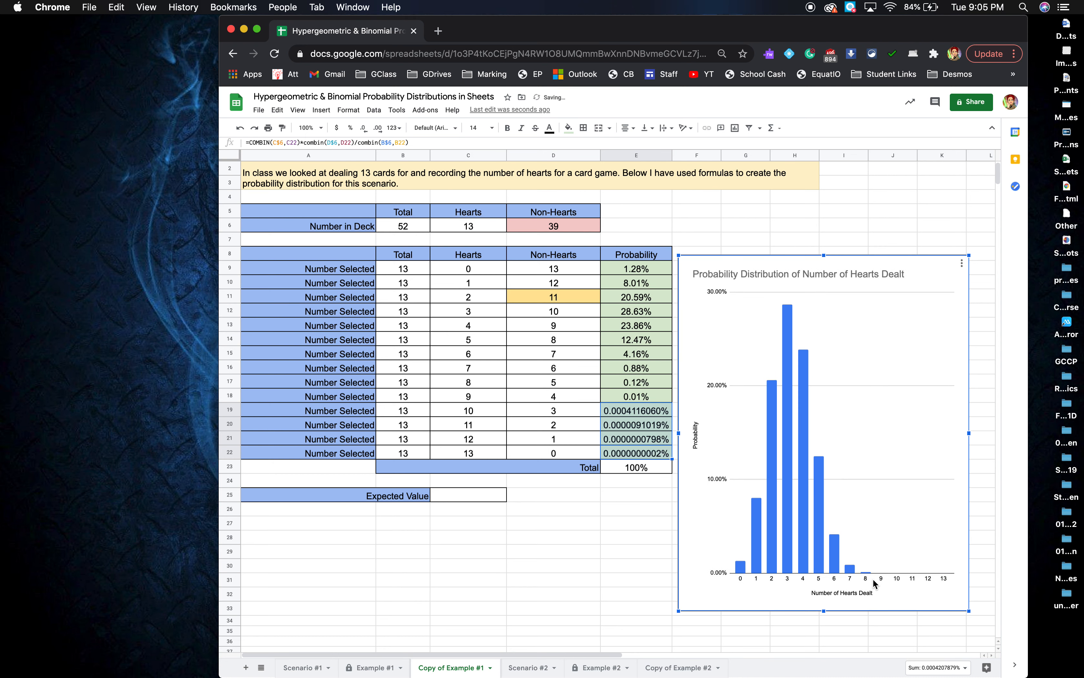
left_click_drag(823, 256, 827, 170)
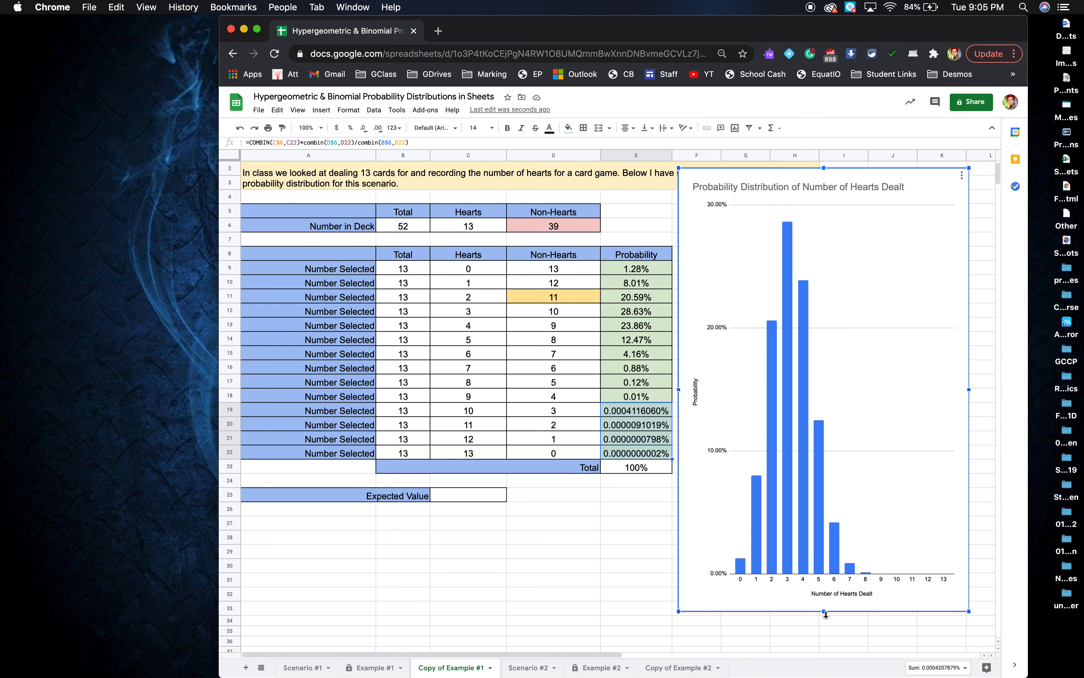
left_click_drag(823, 612, 829, 471)
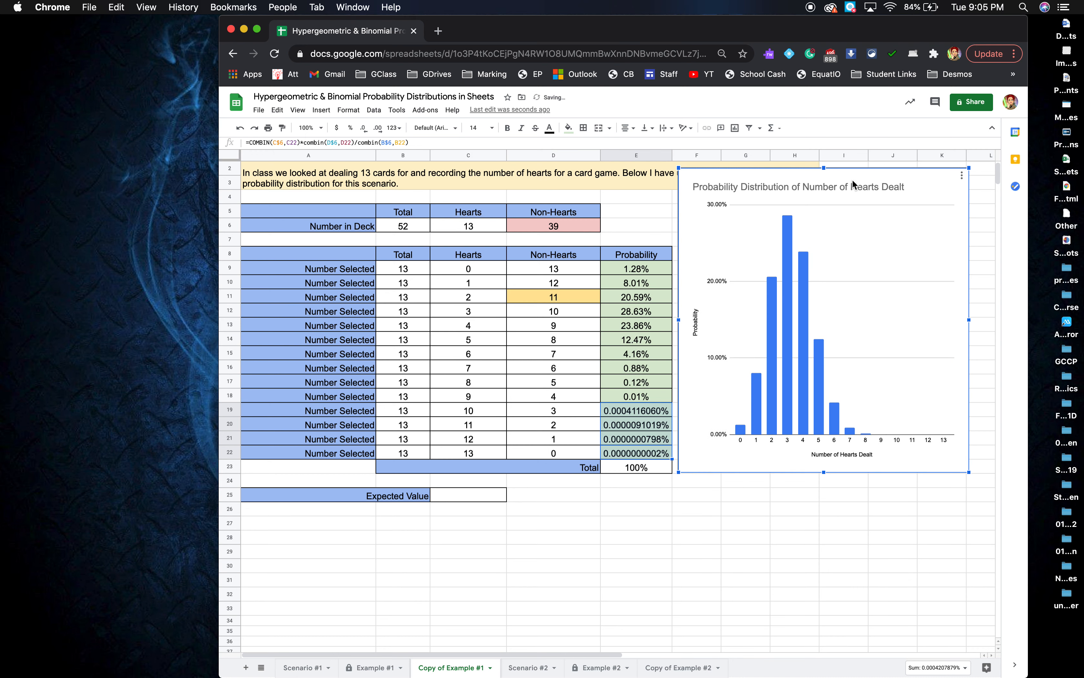
left_click_drag(828, 168, 827, 202)
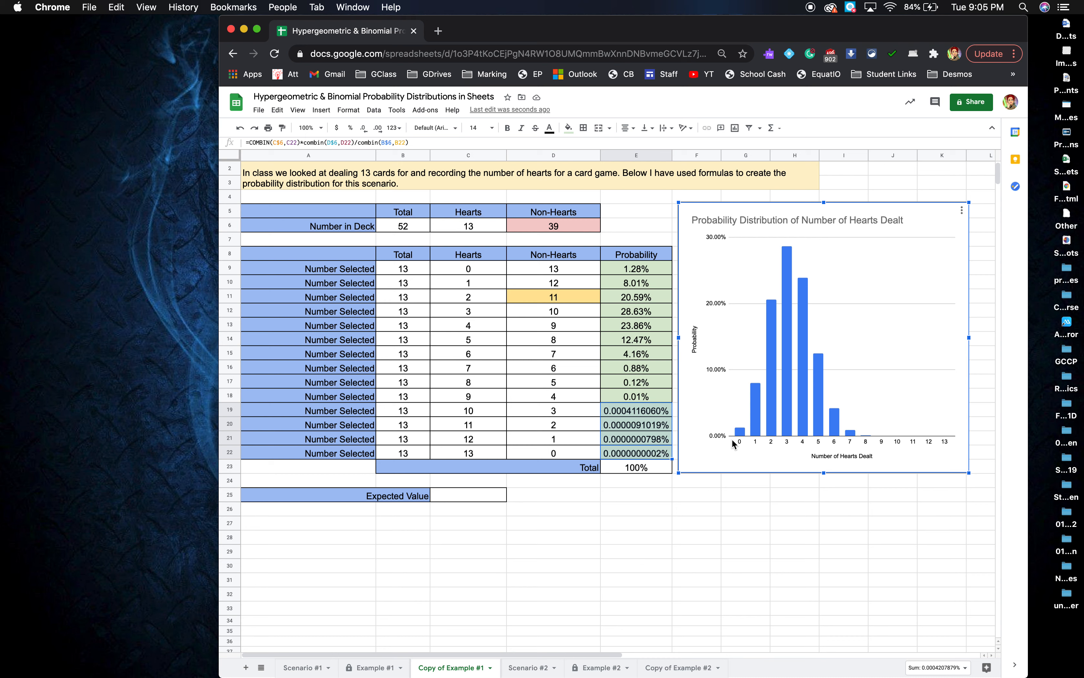
left_click(585, 537)
left_click(474, 498)
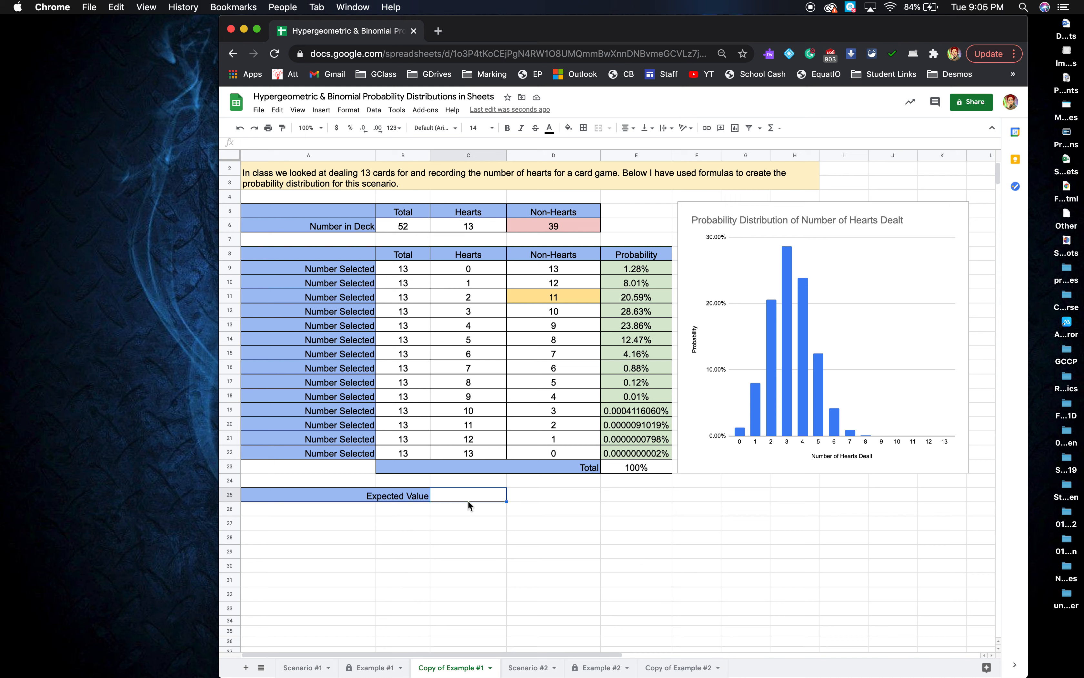
Enter =C6/B6*B9 in C25 so the Expected Value shows 3.25.
type("=")
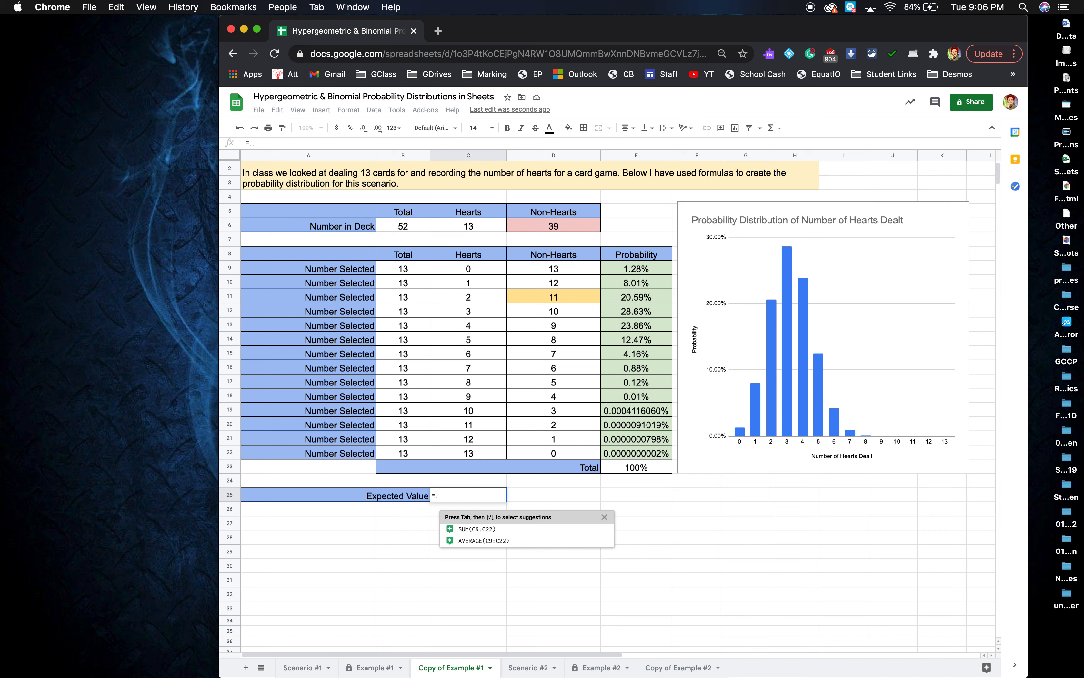
left_click(486, 223)
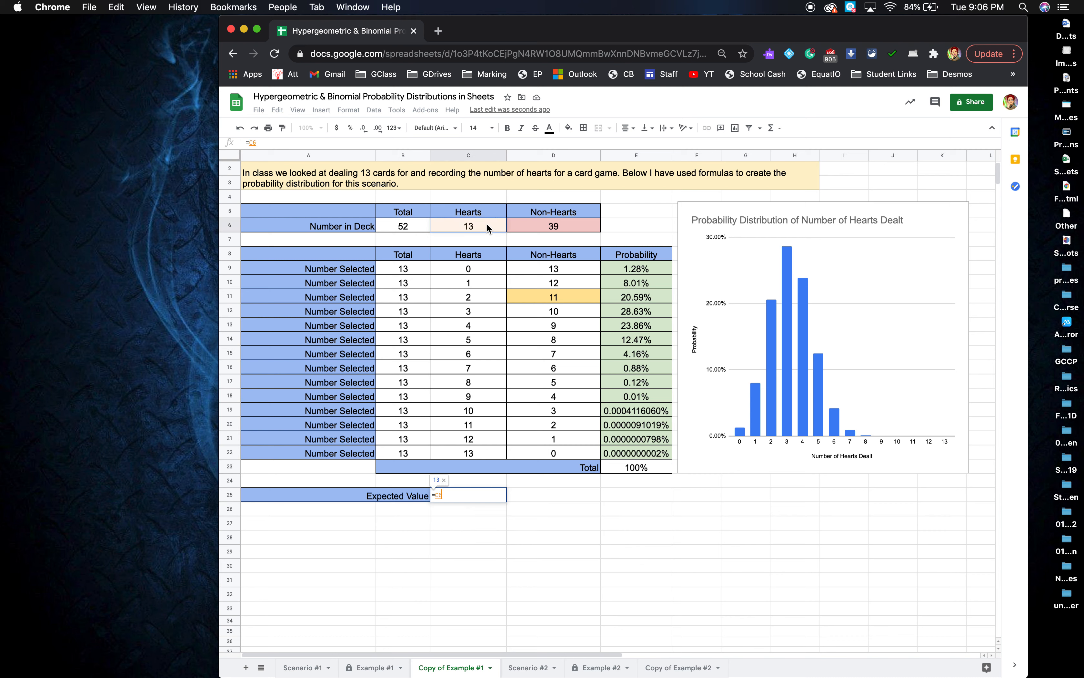
type("/")
left_click(406, 222)
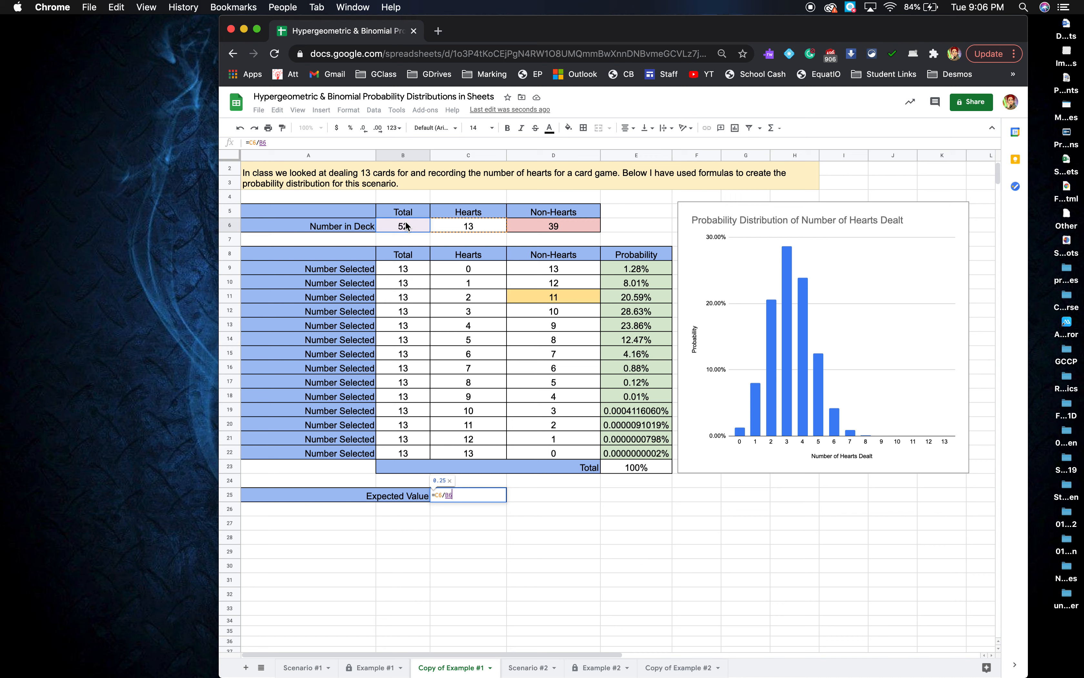
type("*")
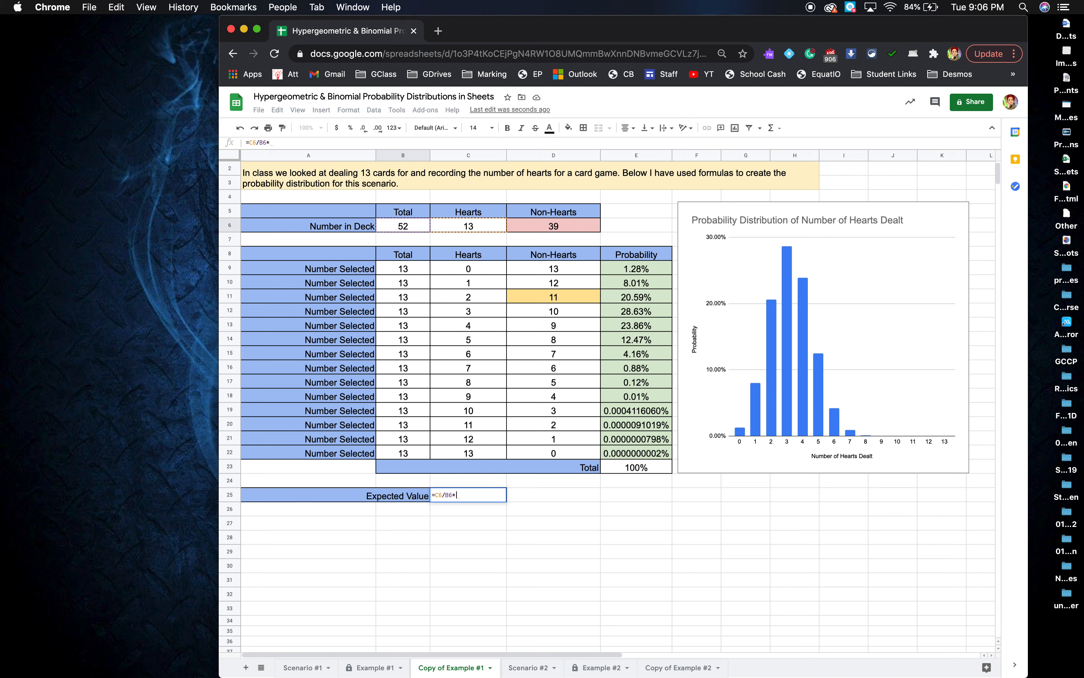
left_click(411, 269)
key("Return")
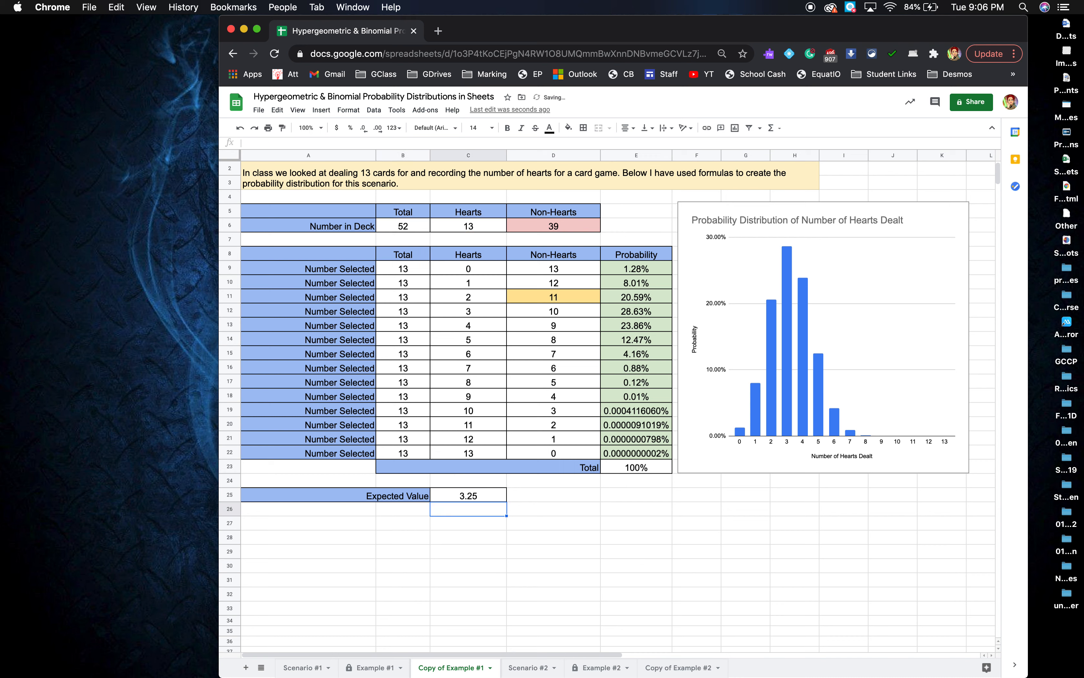
left_click(481, 536)
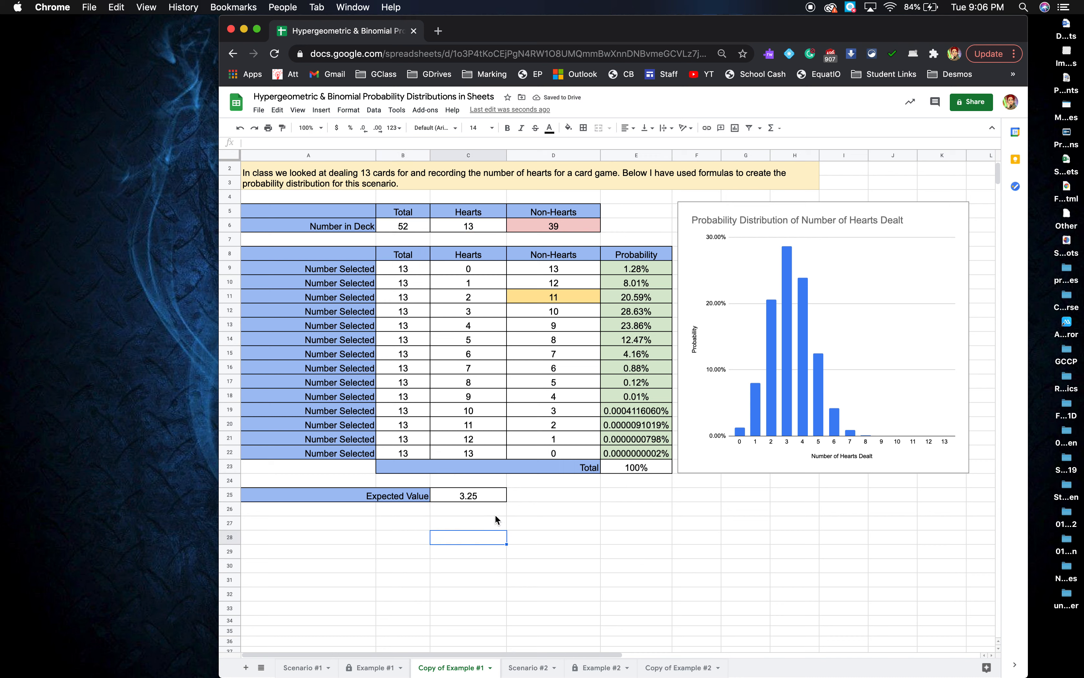
left_click(525, 527)
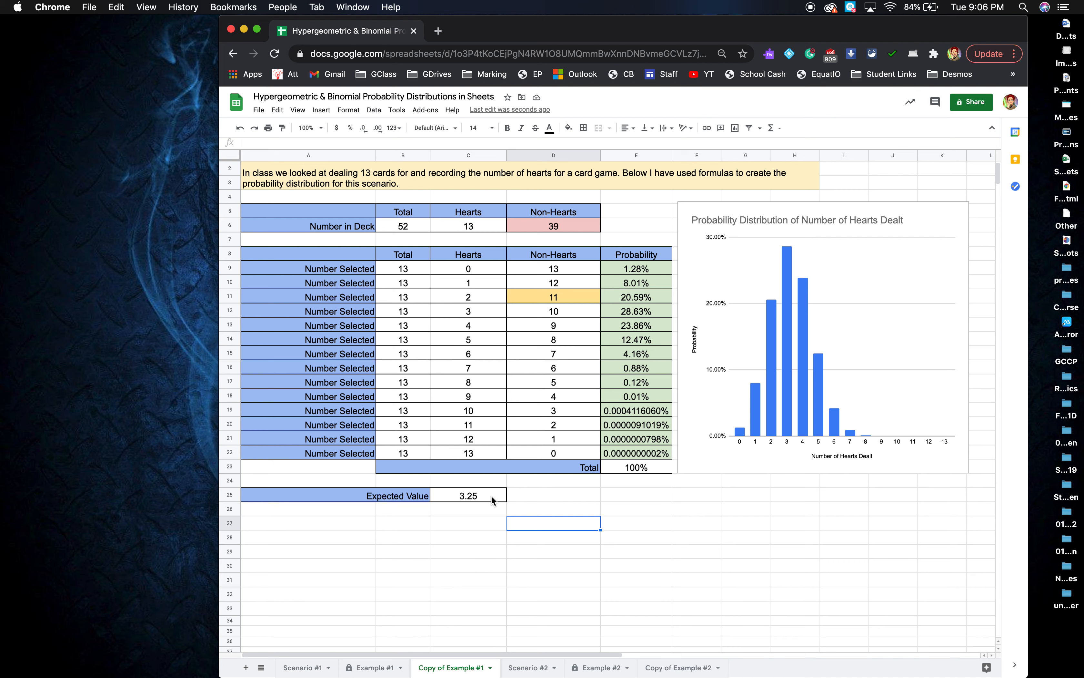
On Example #1, inspect the probability and non-hearts formulas and notes, briefly checking Scenario #1.
left_click(366, 668)
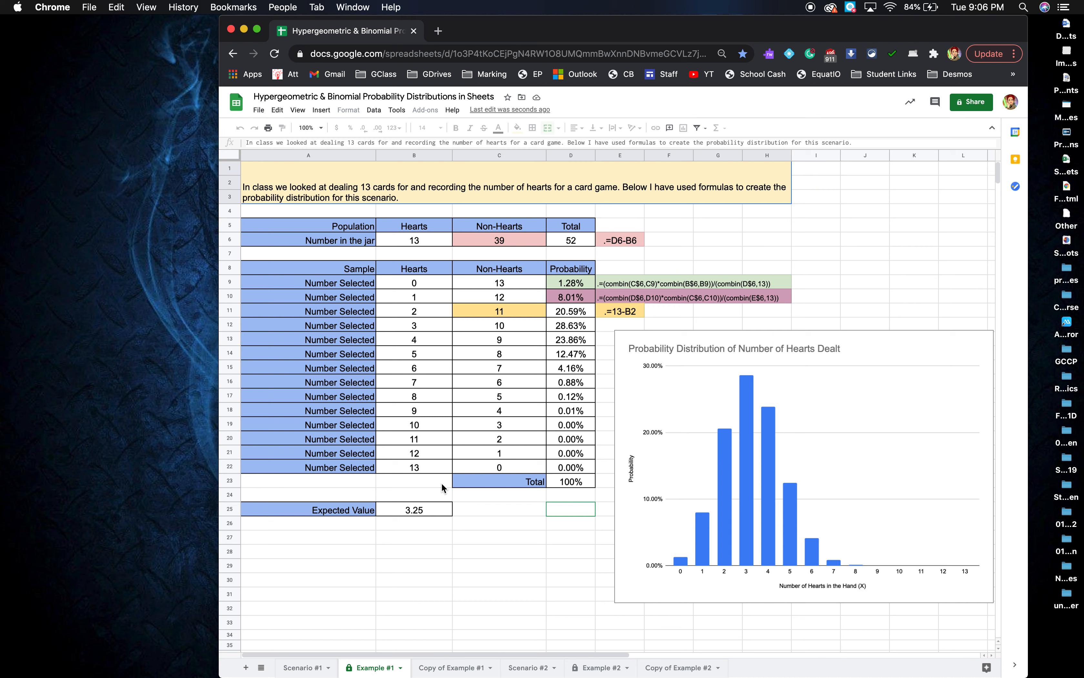
left_click(572, 283)
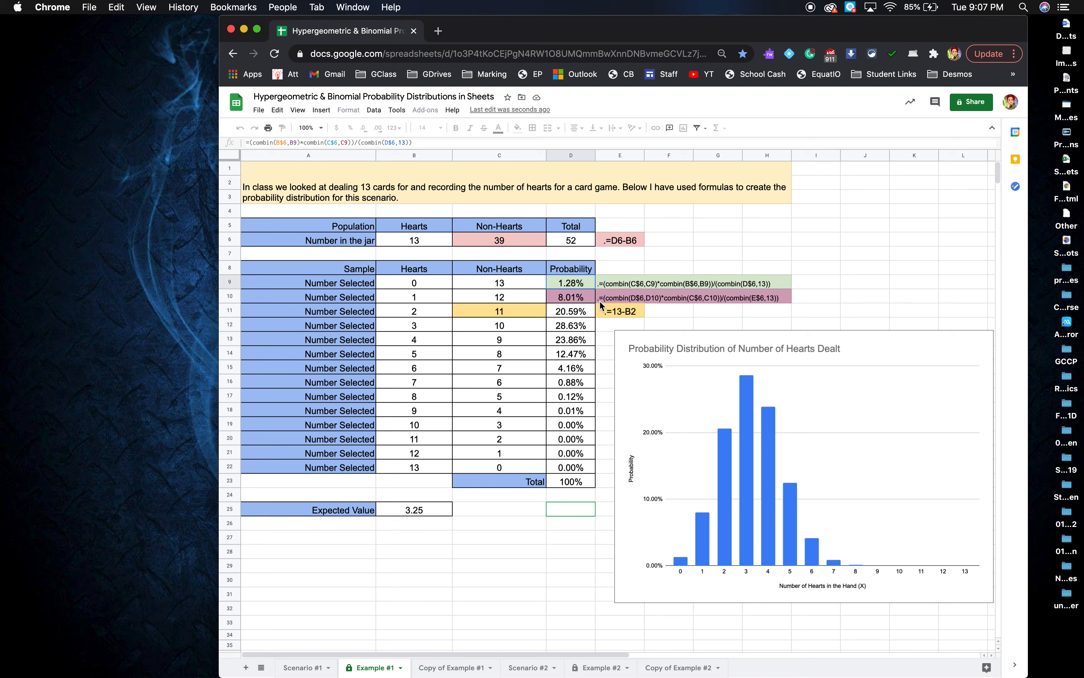
left_click(605, 285)
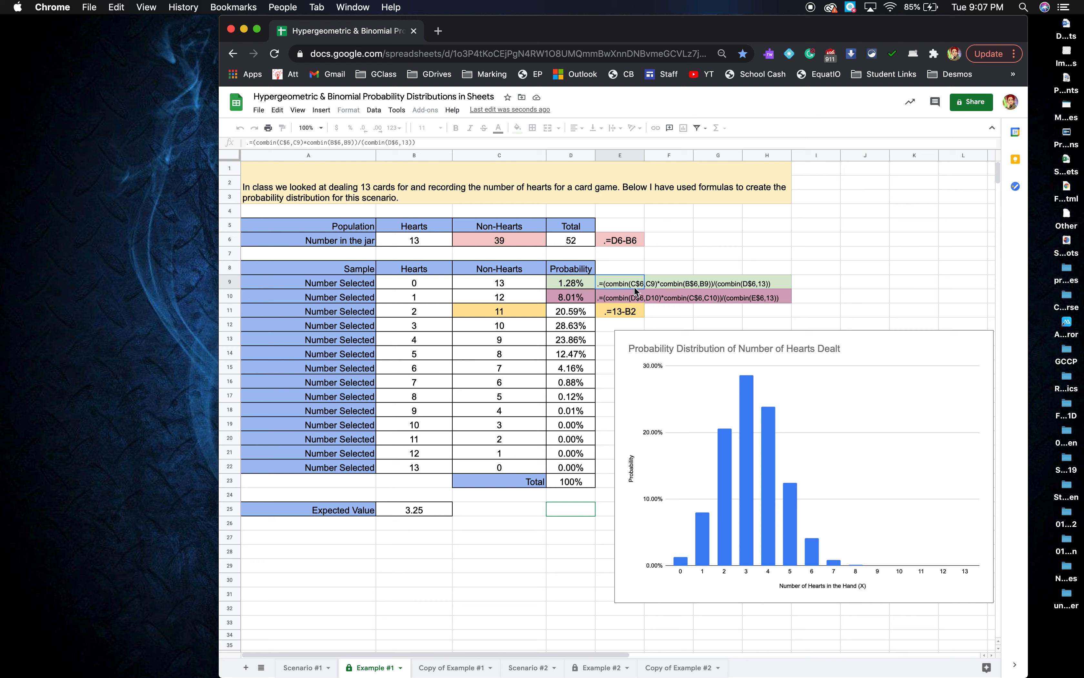
left_click(623, 311)
left_click(484, 305)
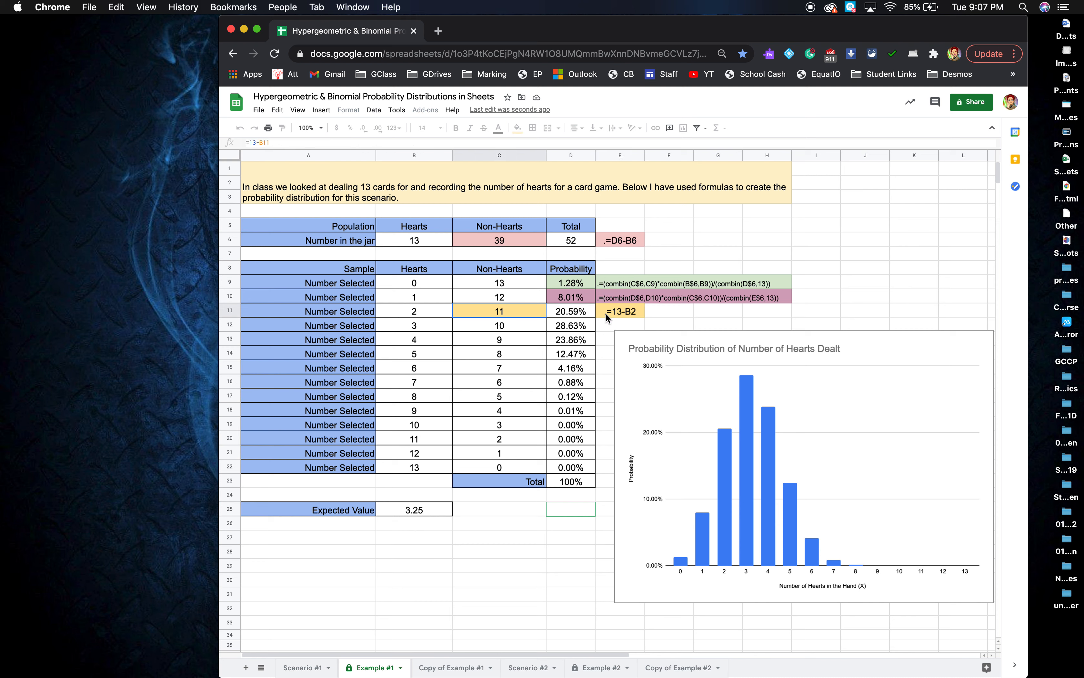
left_click(638, 310)
left_click(489, 239)
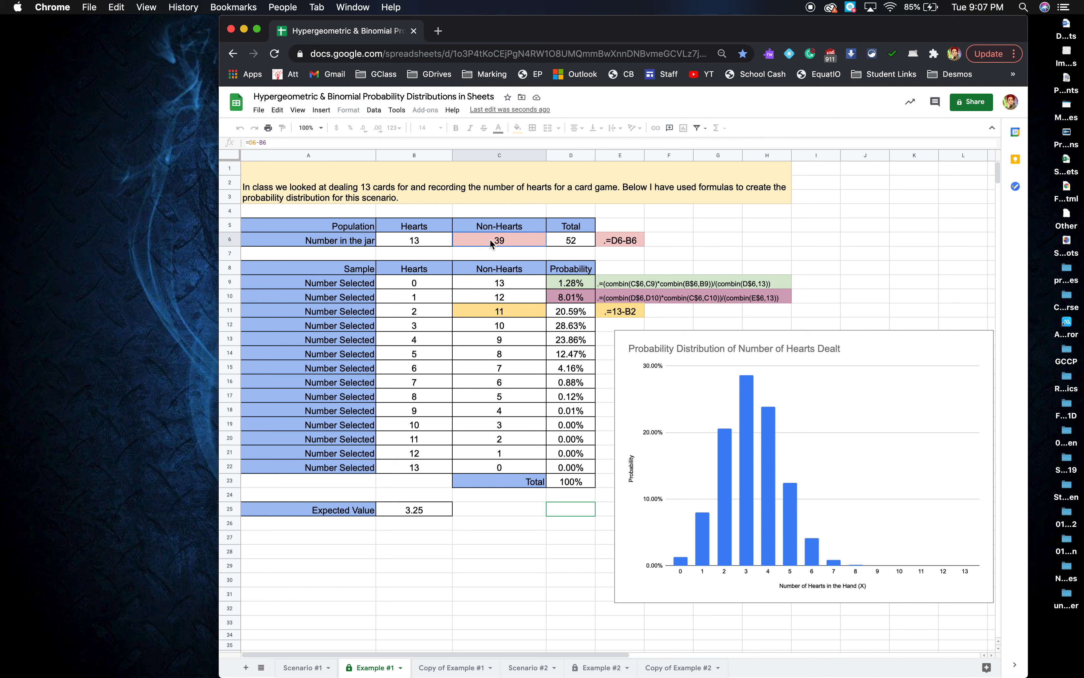
left_click(620, 241)
left_click(684, 242)
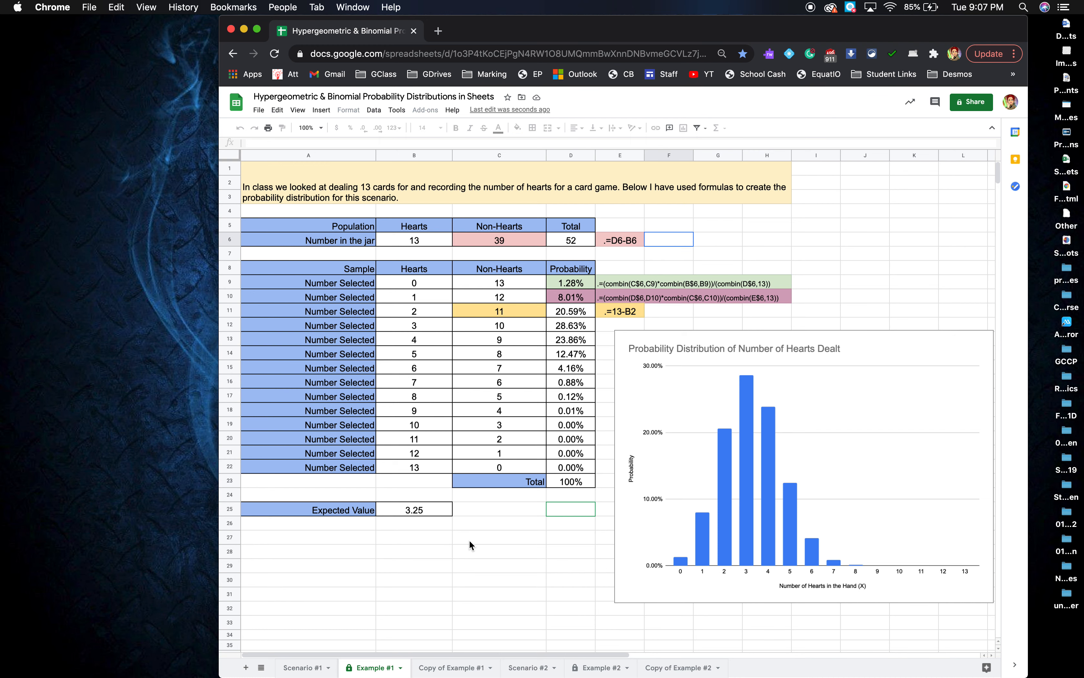
left_click(297, 668)
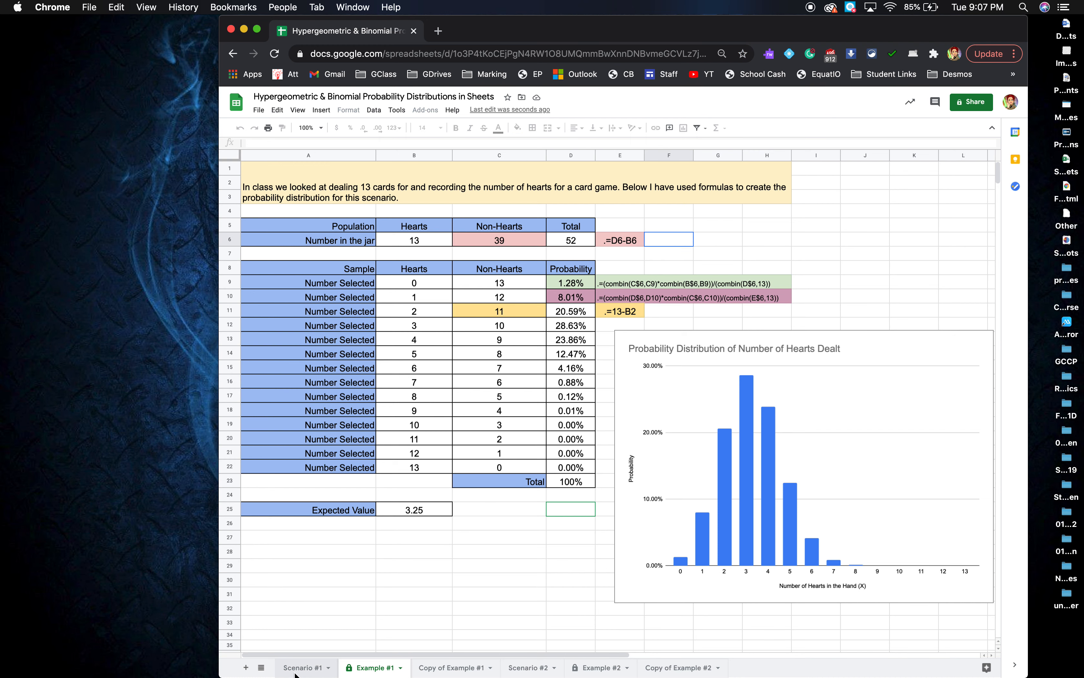
left_click(372, 669)
Merge Scenario #1's reflection question 2 across columns A to H.
scroll(468, 477, "down", 6)
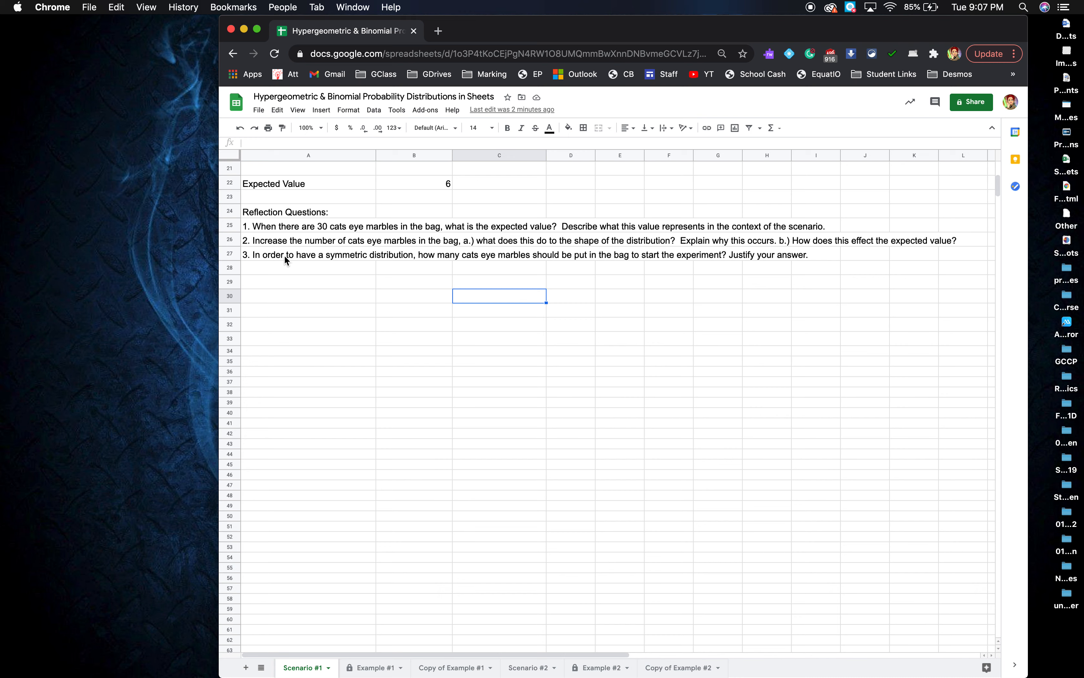
left_click(285, 255)
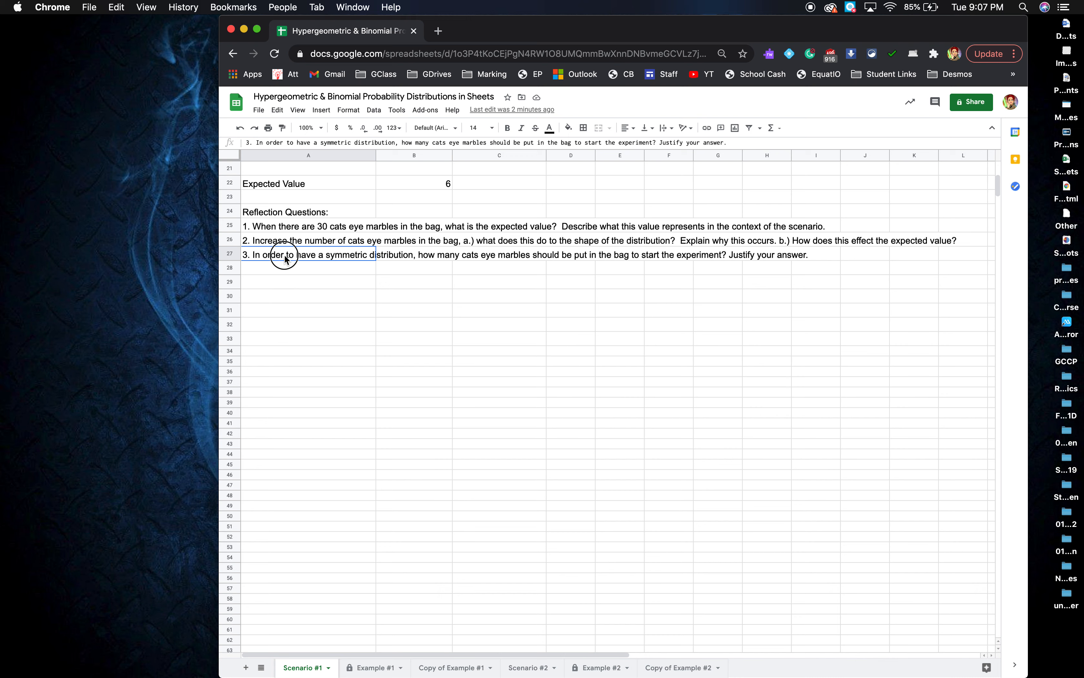
left_click(273, 241)
left_click_drag(273, 241, 777, 243)
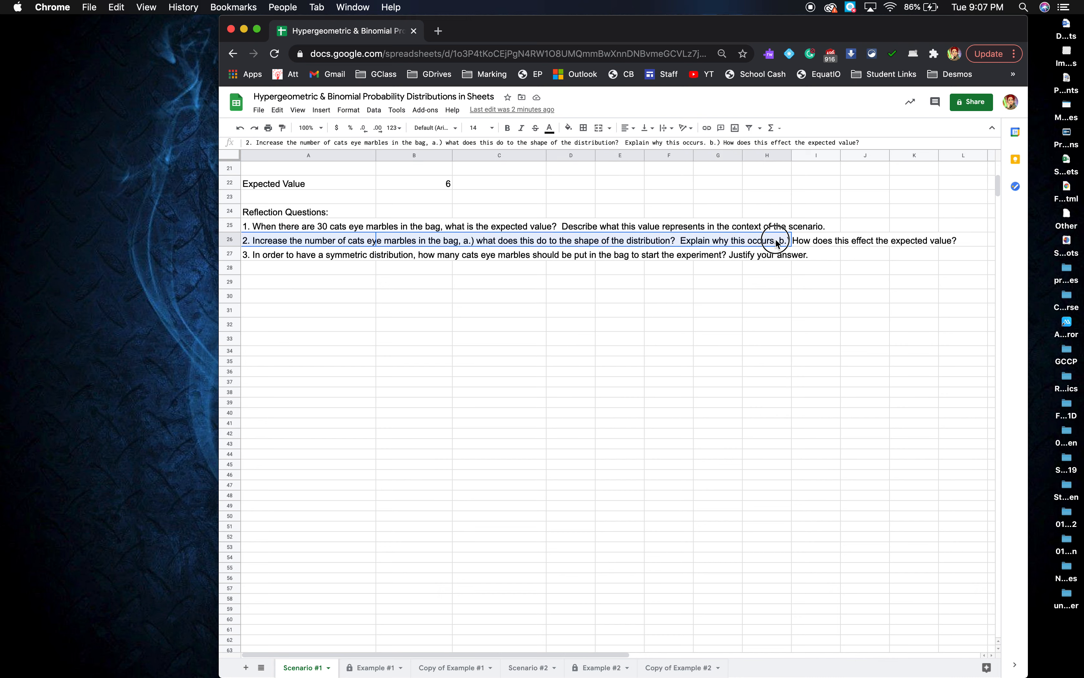
left_click(598, 129)
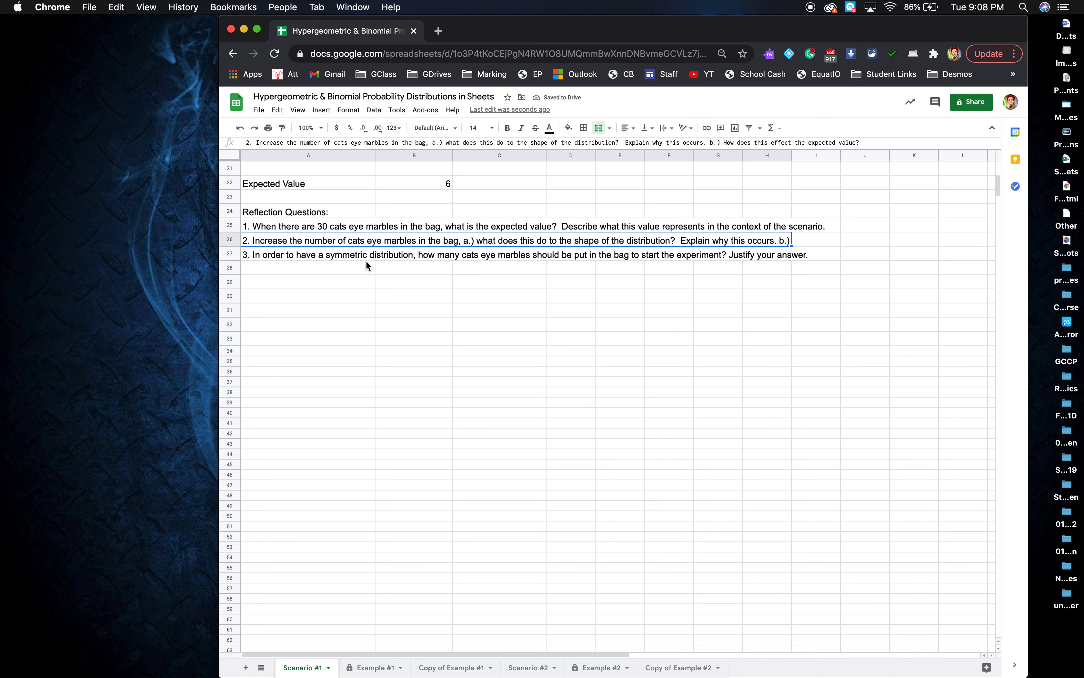
Make row 26 taller and wrap question 2's text, then return to Copy of Example #1.
left_click_drag(232, 245, 232, 267)
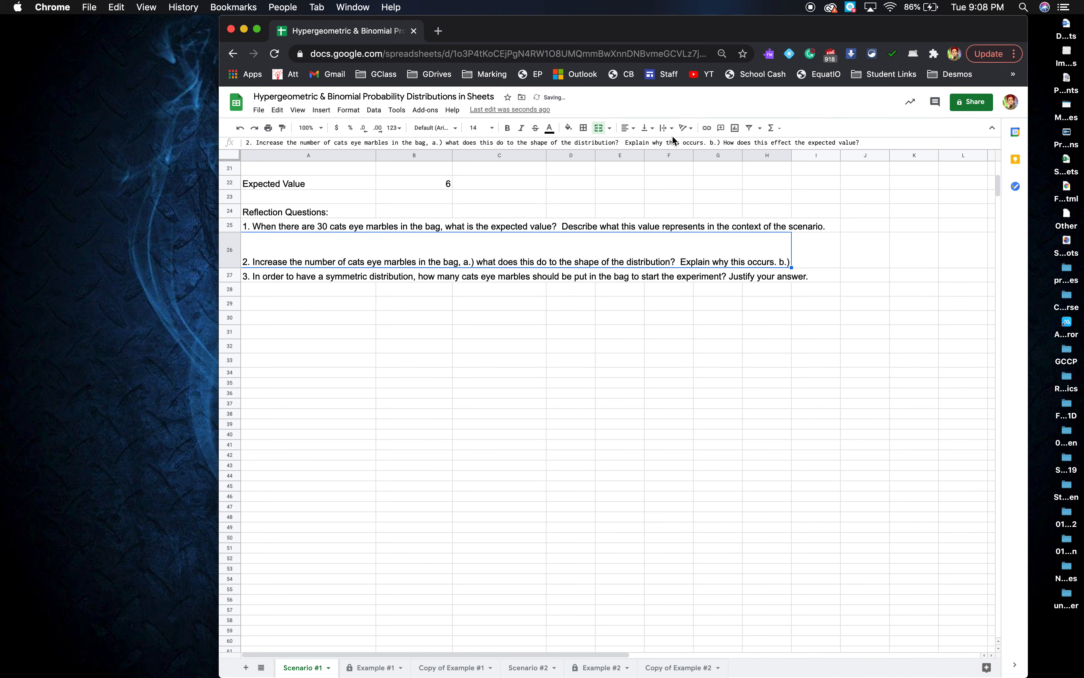
left_click(666, 129)
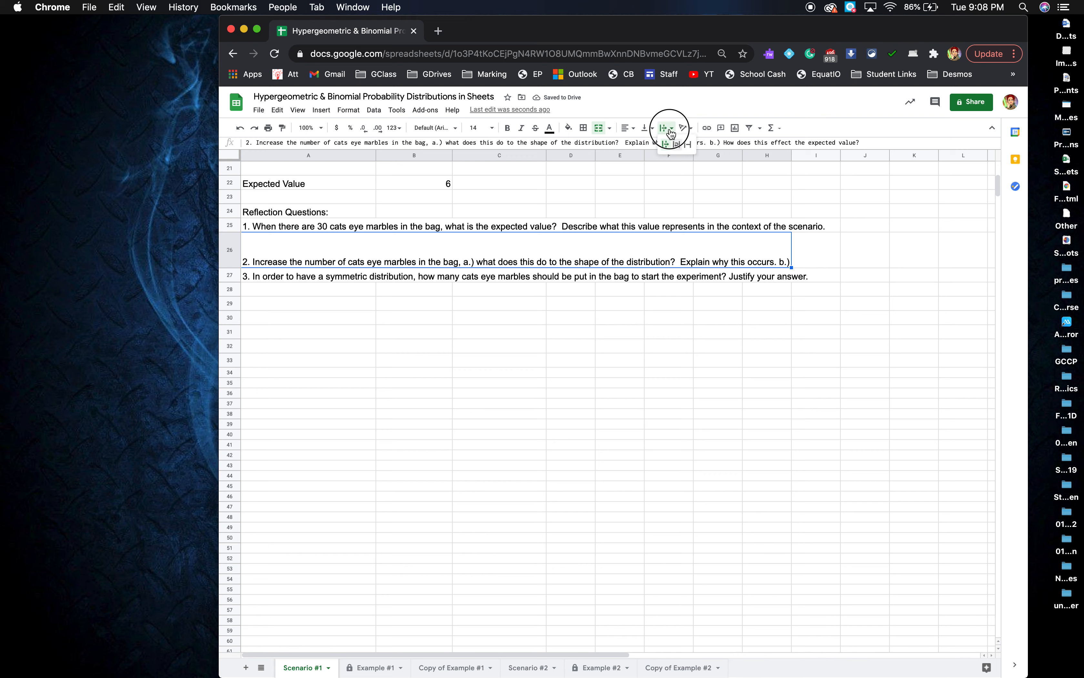
left_click(675, 144)
left_click(503, 332)
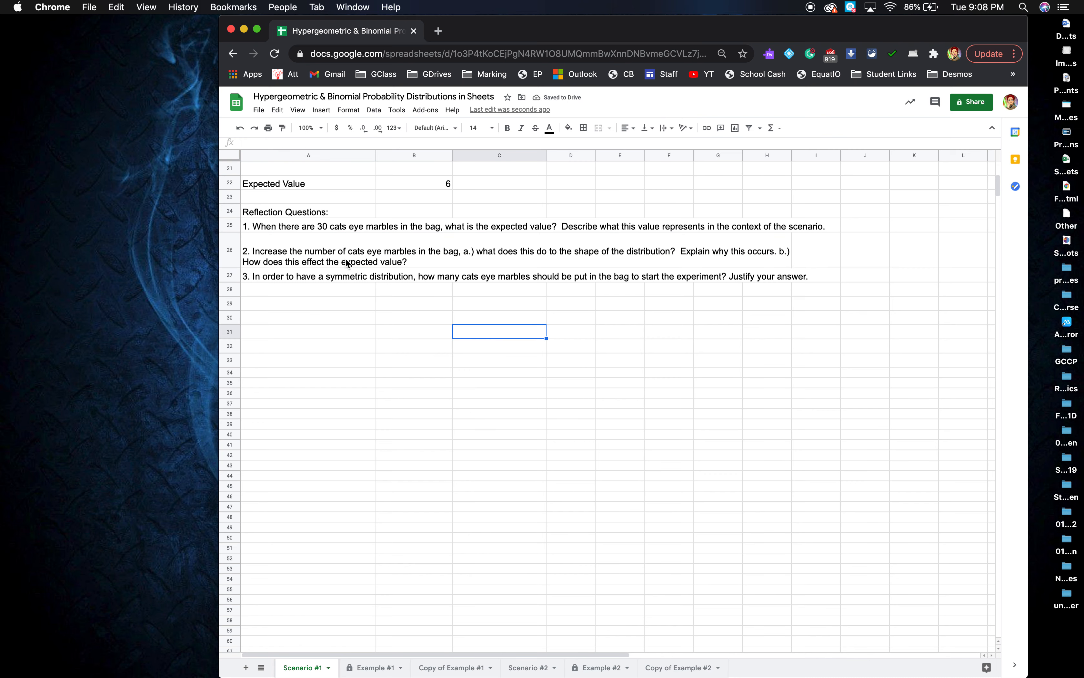
left_click(339, 313)
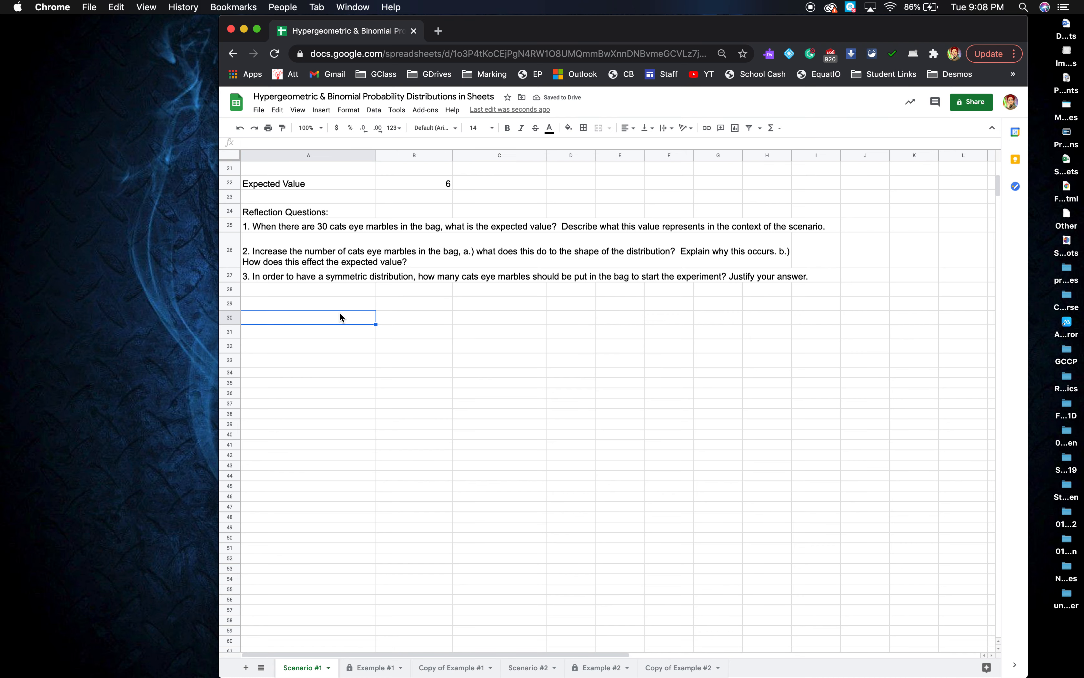
scroll(340, 312, "down", 1)
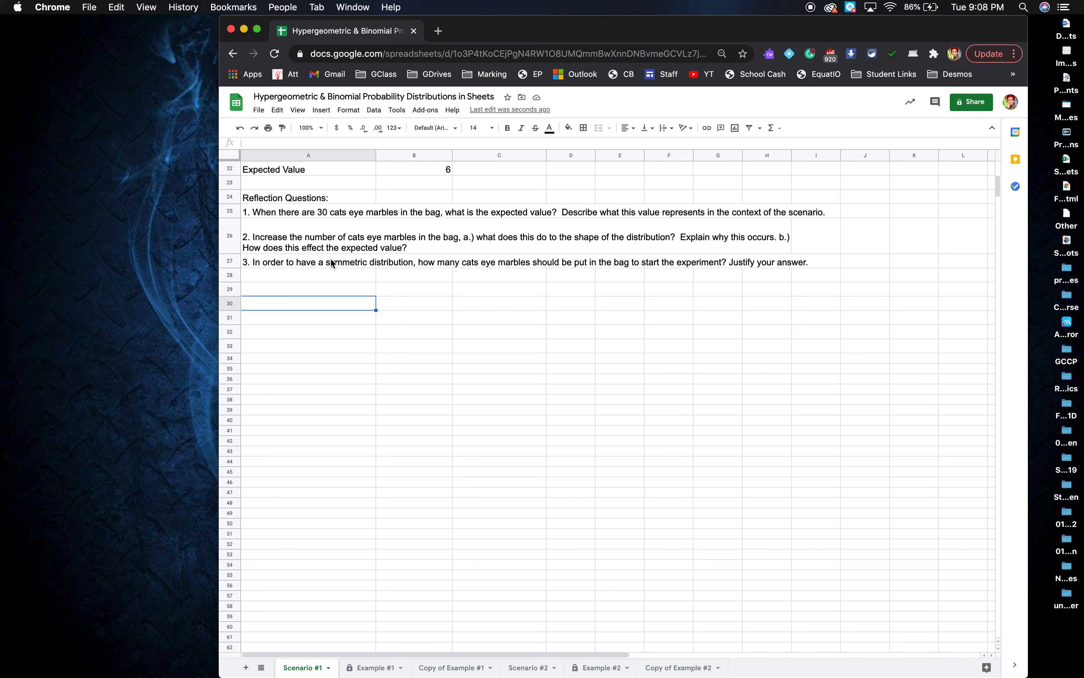
left_click(446, 667)
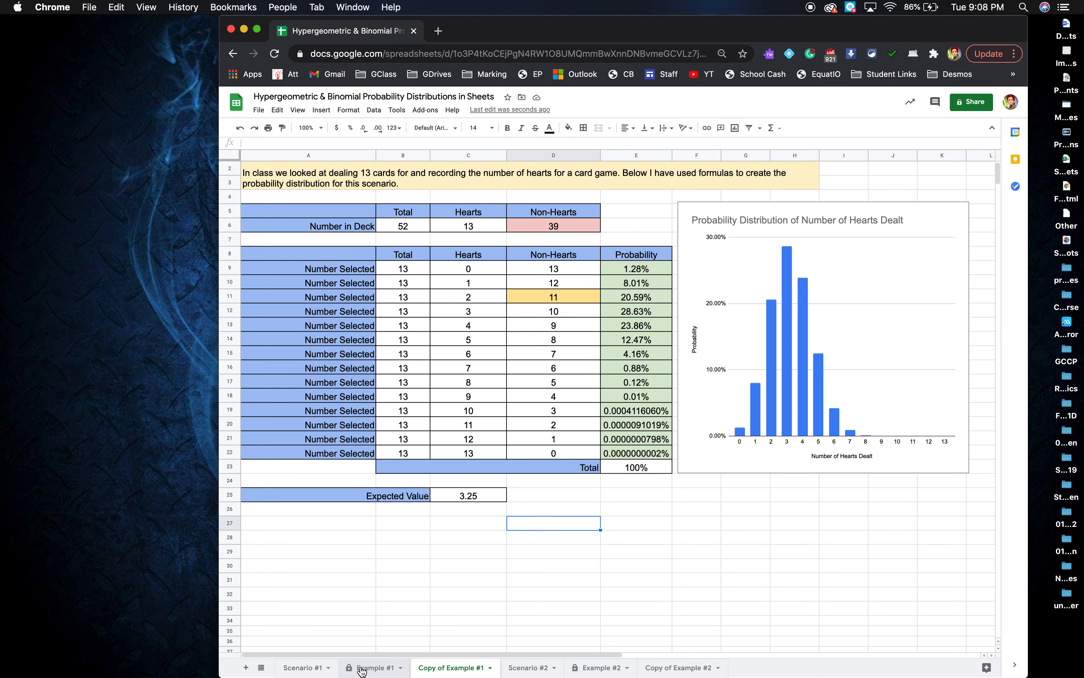